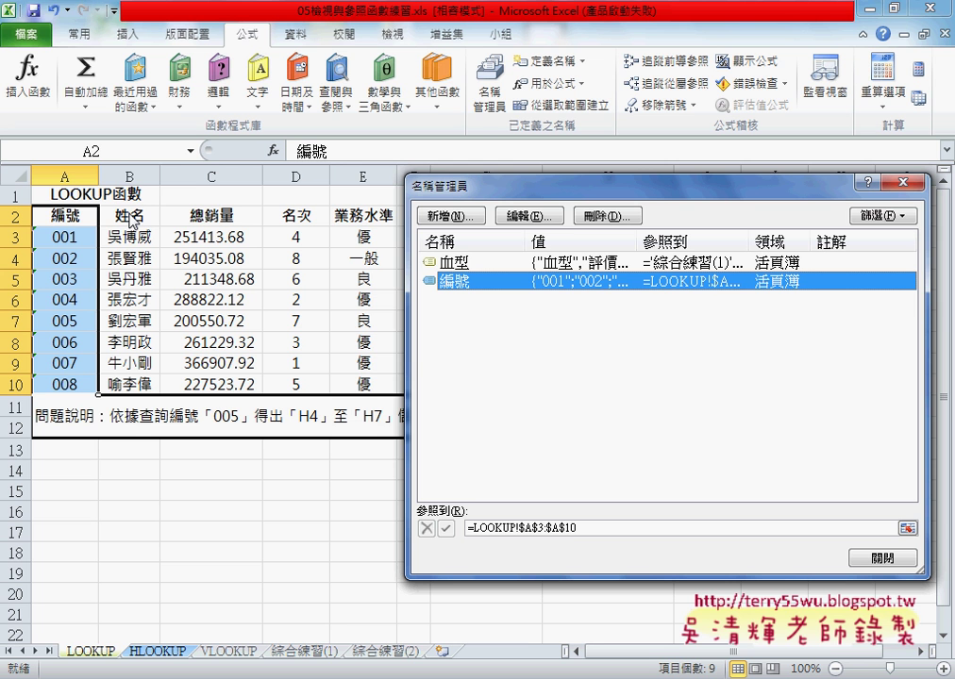
Circle the 姓名 and other column headers with annotations, then clear them and close Name Manager
drag(151, 211, 193, 207)
mouse_move(292, 204)
mouse_down()
mouse_move(283, 207)
mouse_move(369, 228)
mouse_up()
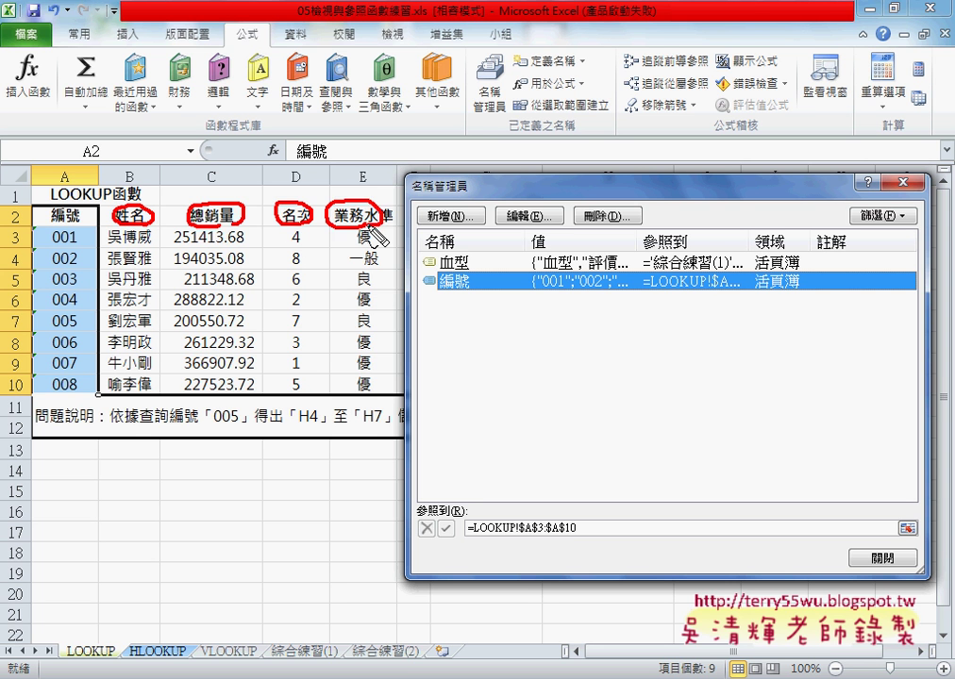
mouse_move(211, 201)
mouse_down()
mouse_move(293, 144)
mouse_move(463, 232)
mouse_up()
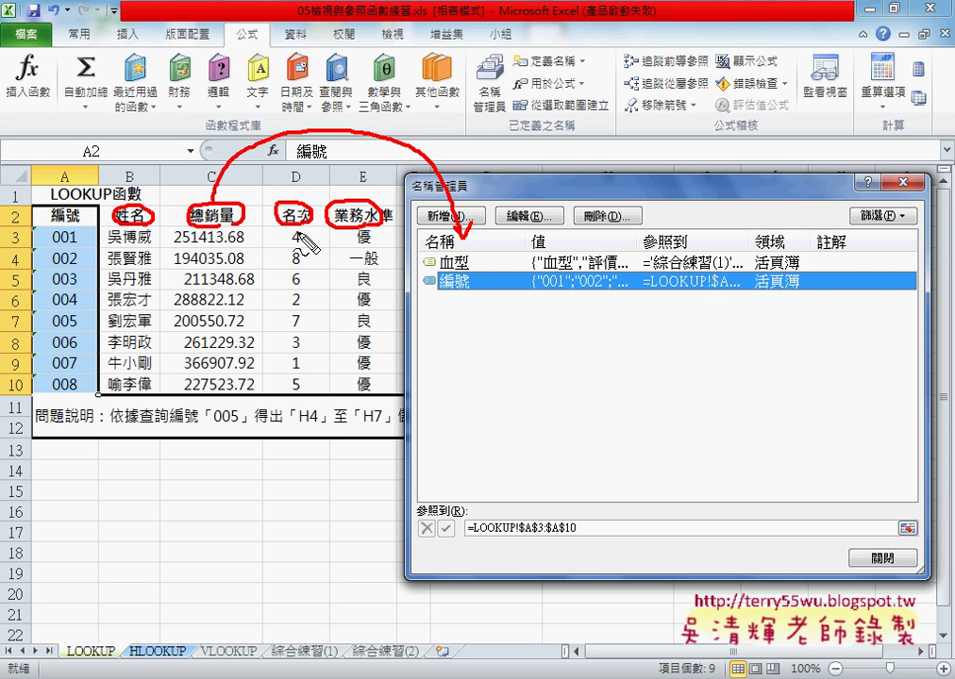
key(Escape)
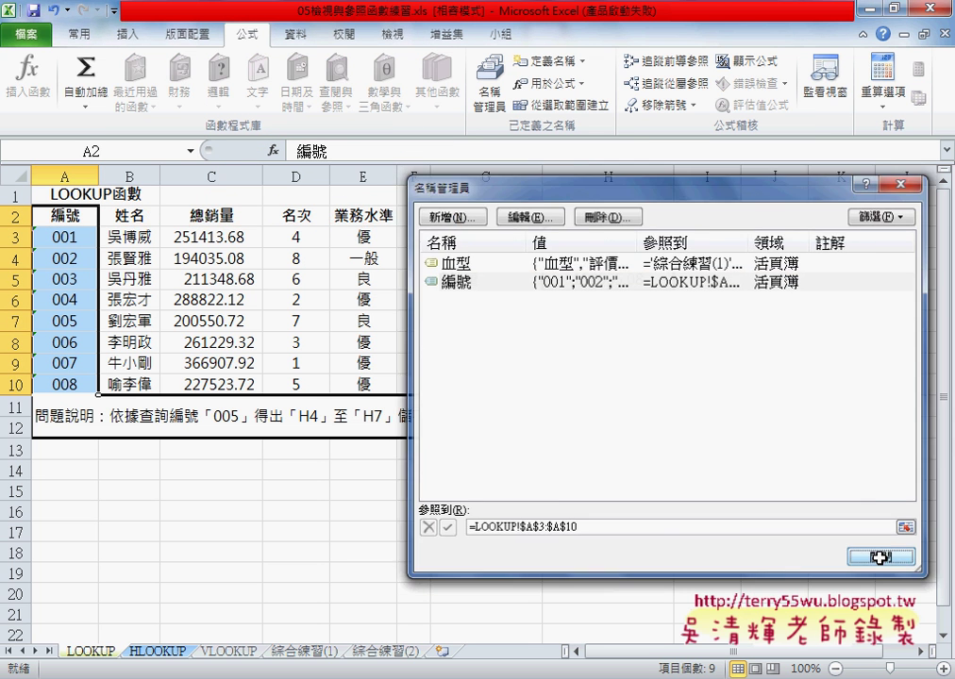
key(Escape)
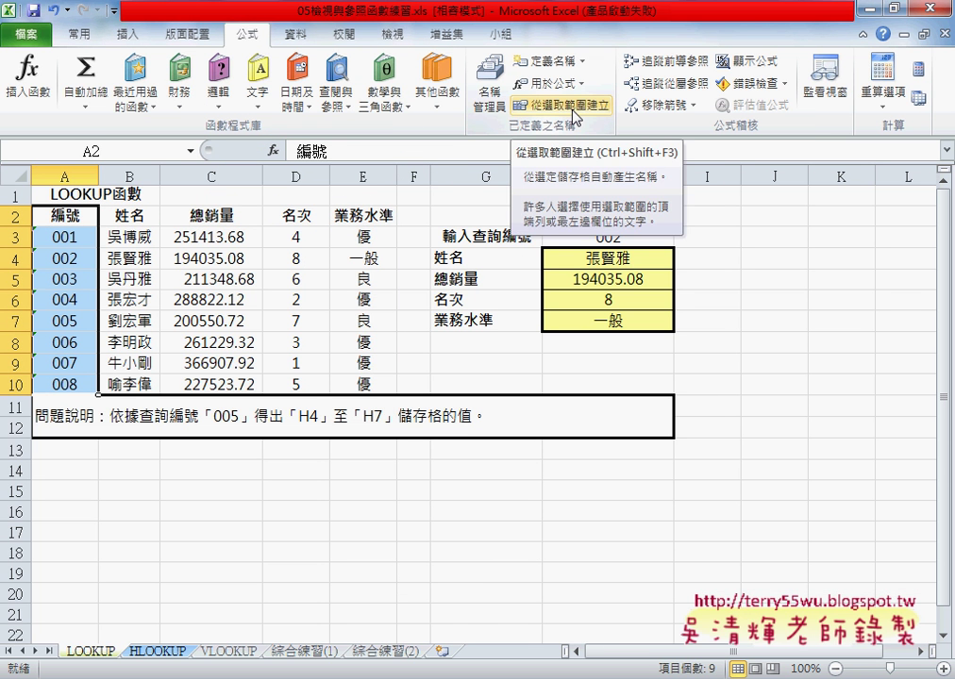
Create names for B2:E10 from the top-row headers only: 姓名, 總銷量, 名次, 業務水準
mouse_move(129, 215)
mouse_down()
mouse_move(358, 351)
mouse_move(361, 387)
mouse_up()
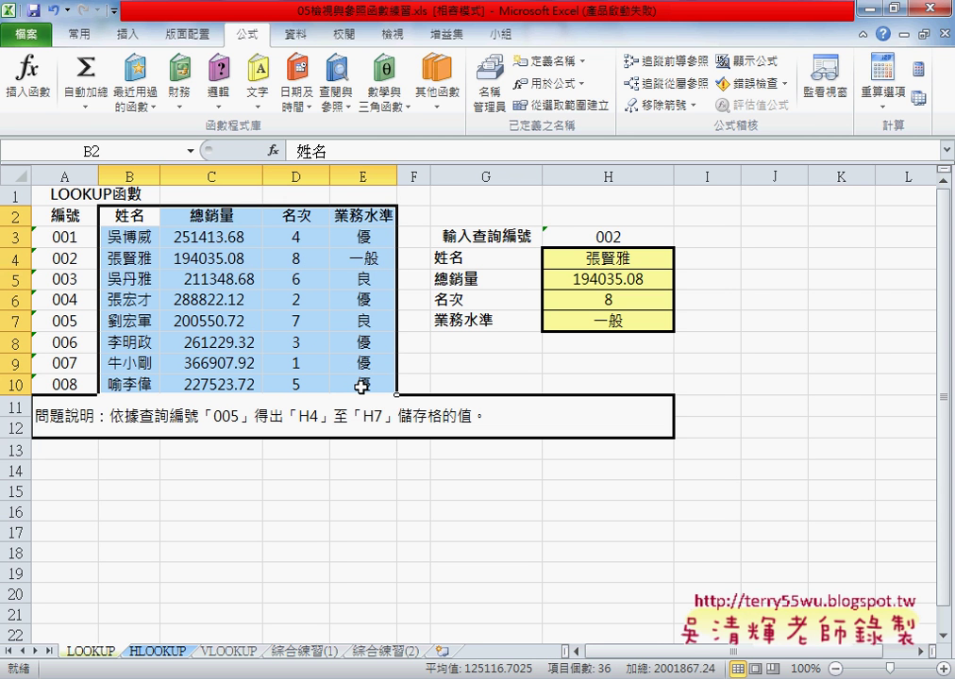
click(561, 105)
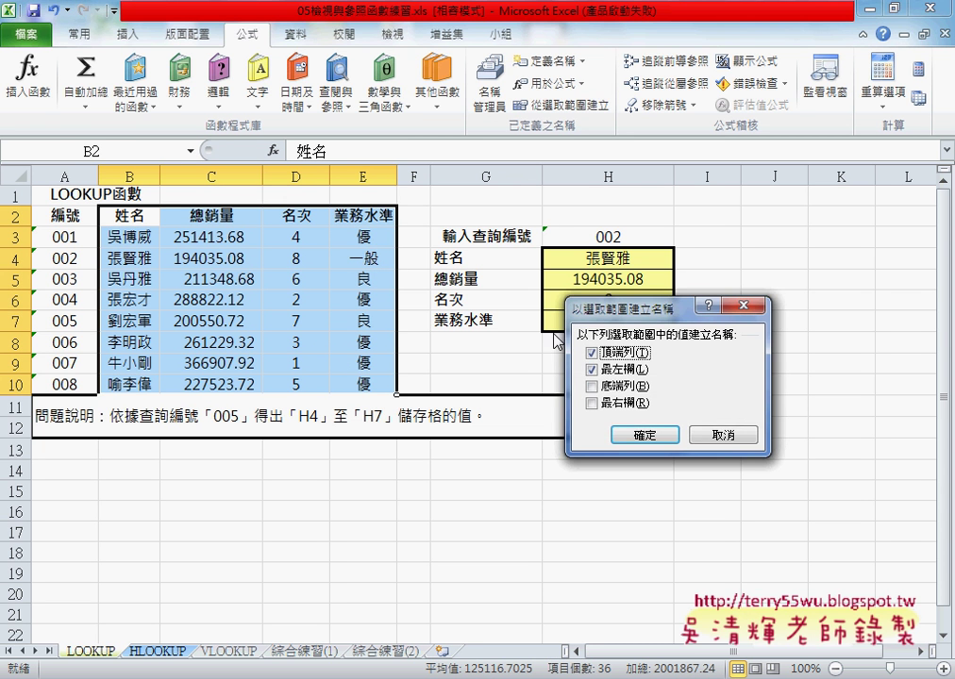
click(595, 371)
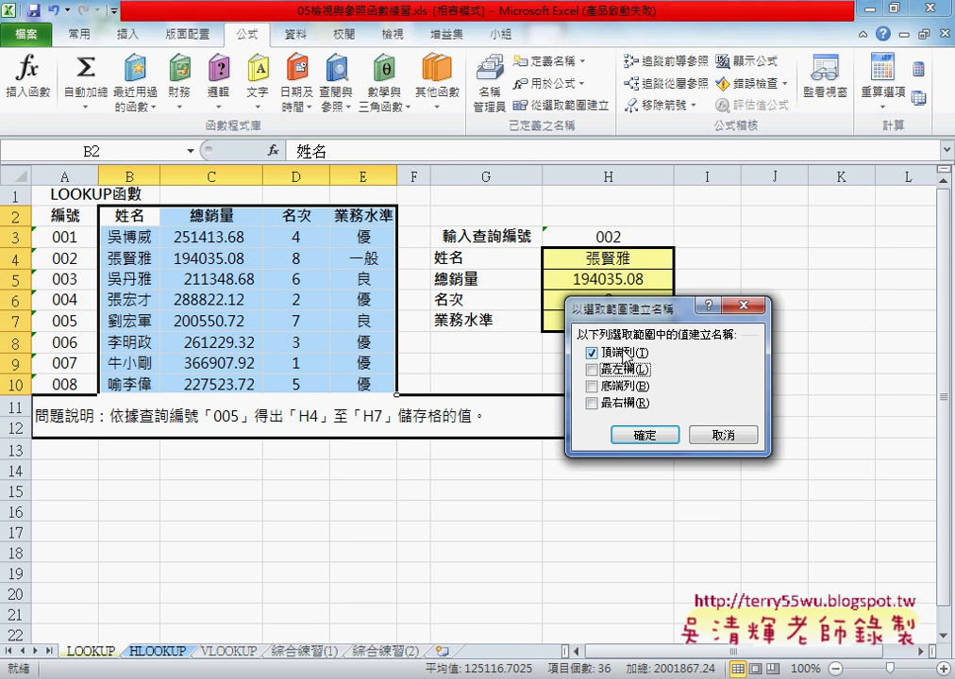
click(661, 435)
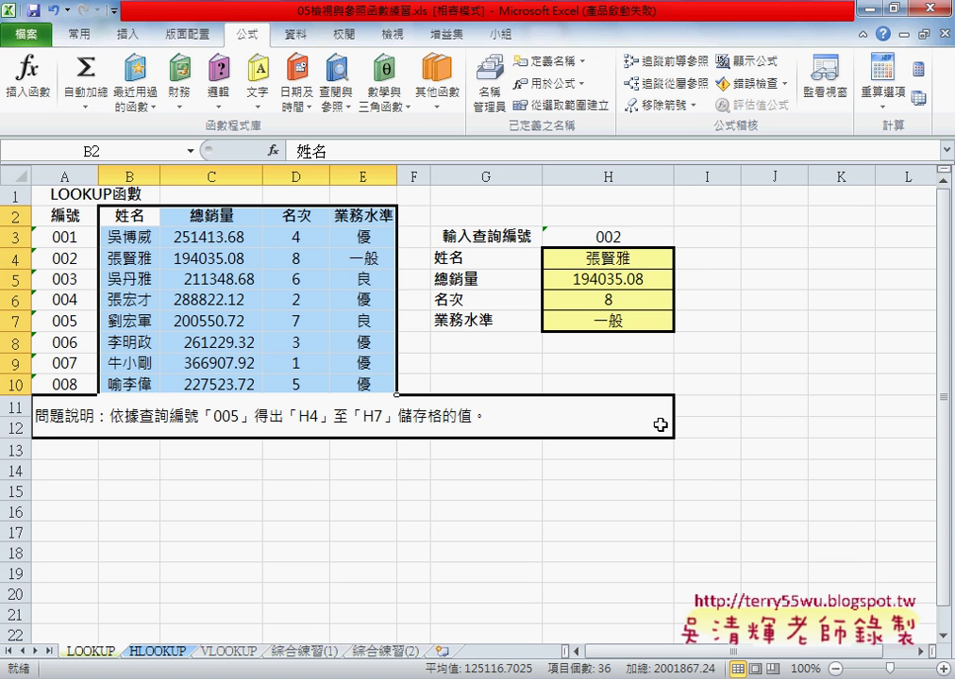
Open Name Manager and inspect what the 姓名 and 總銷量 names refer to
click(491, 96)
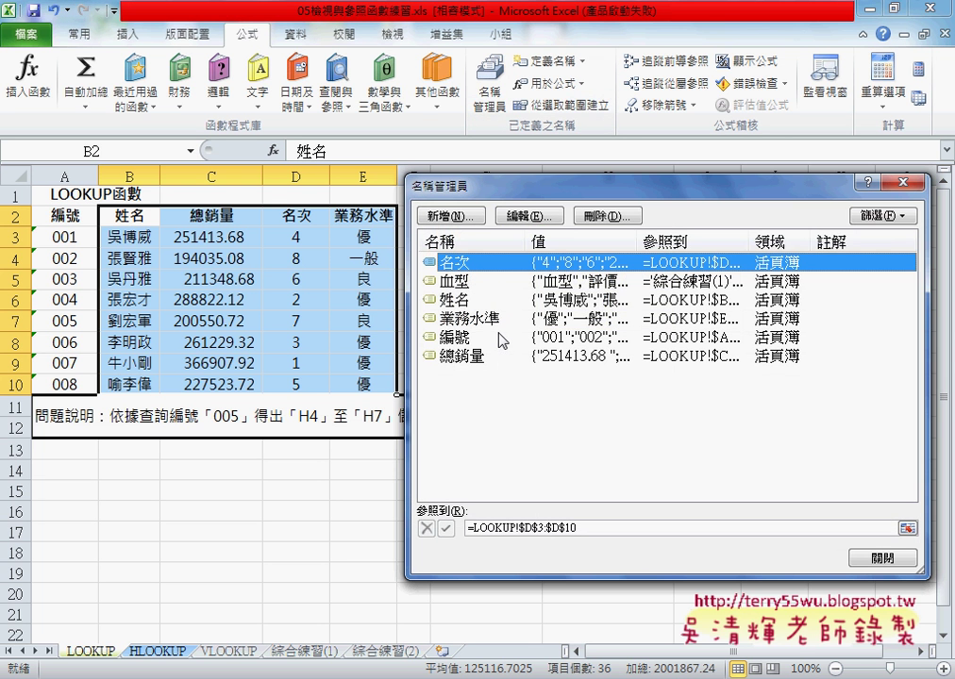
click(500, 300)
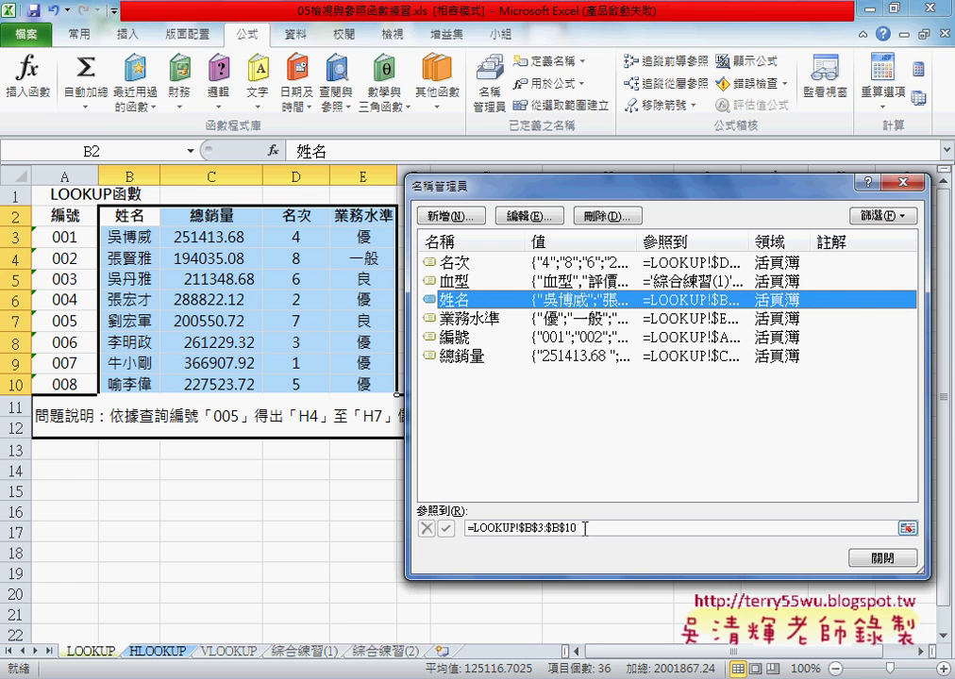
click(585, 528)
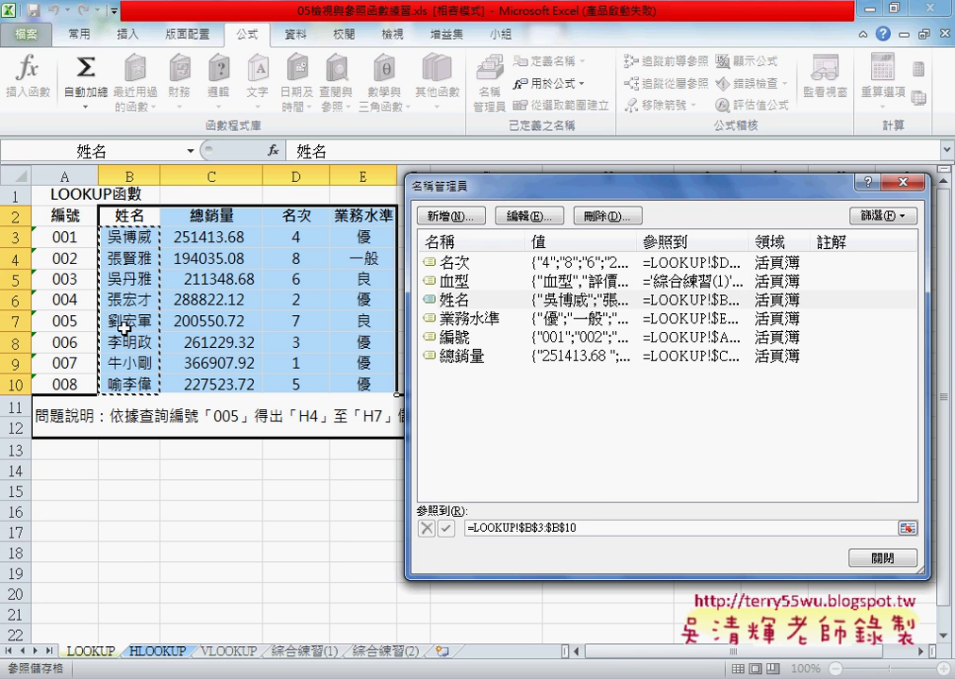
click(475, 360)
click(571, 529)
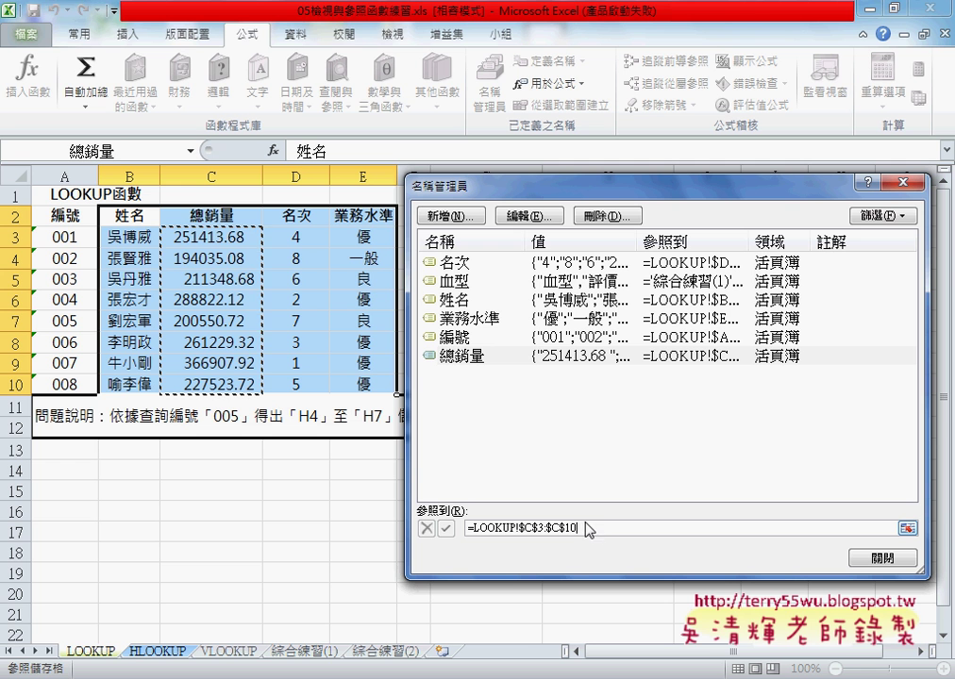
Try adding E3:E10 to the 總銷量 reference and dismiss the resulting formula error
click(468, 355)
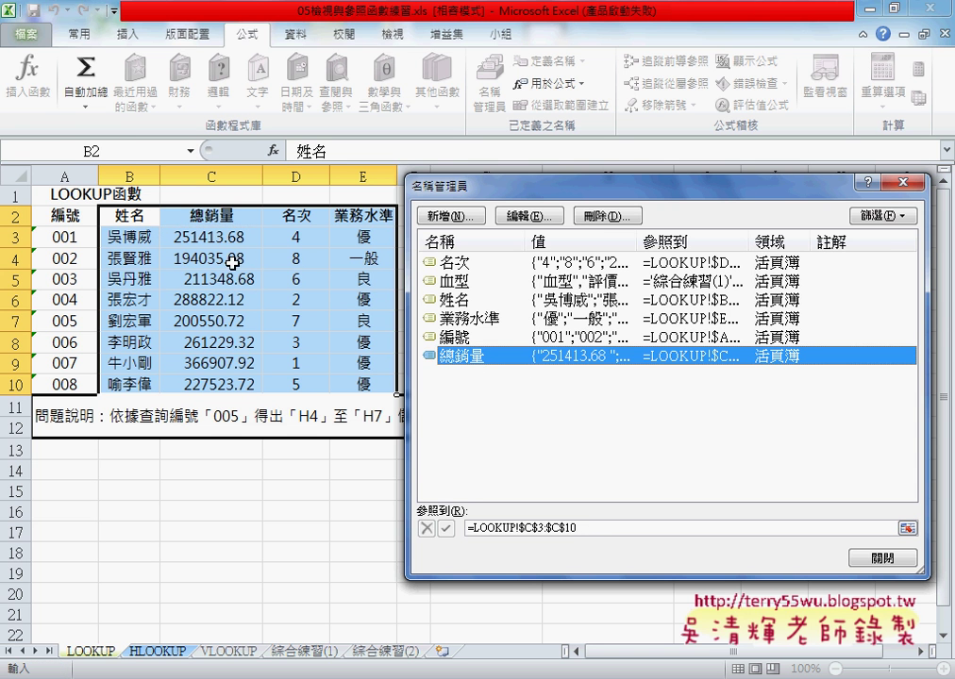
click(609, 529)
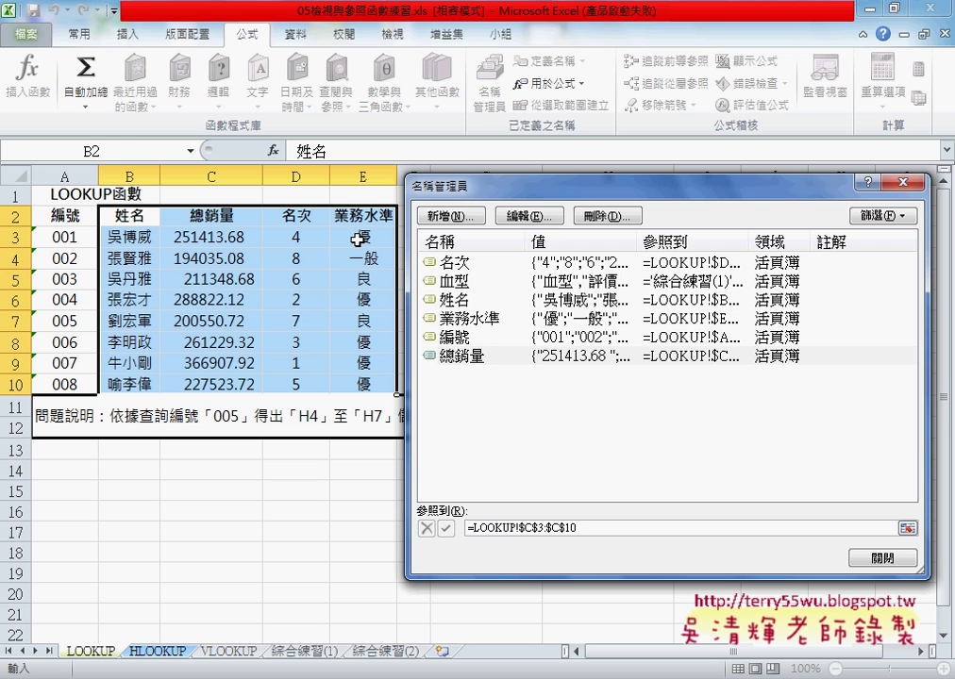
drag(358, 240, 362, 385)
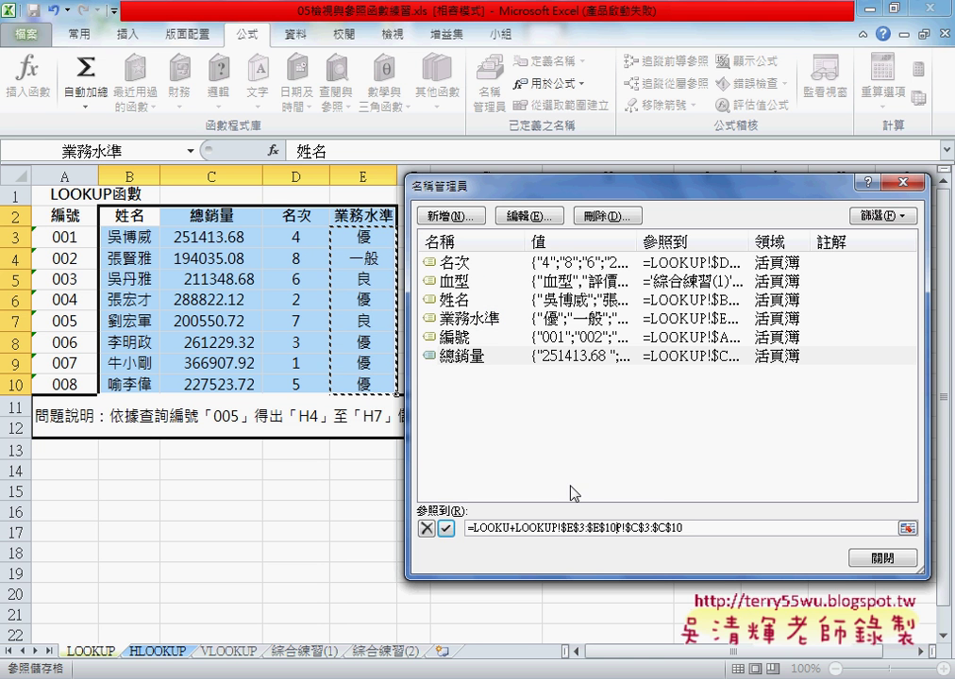
click(594, 376)
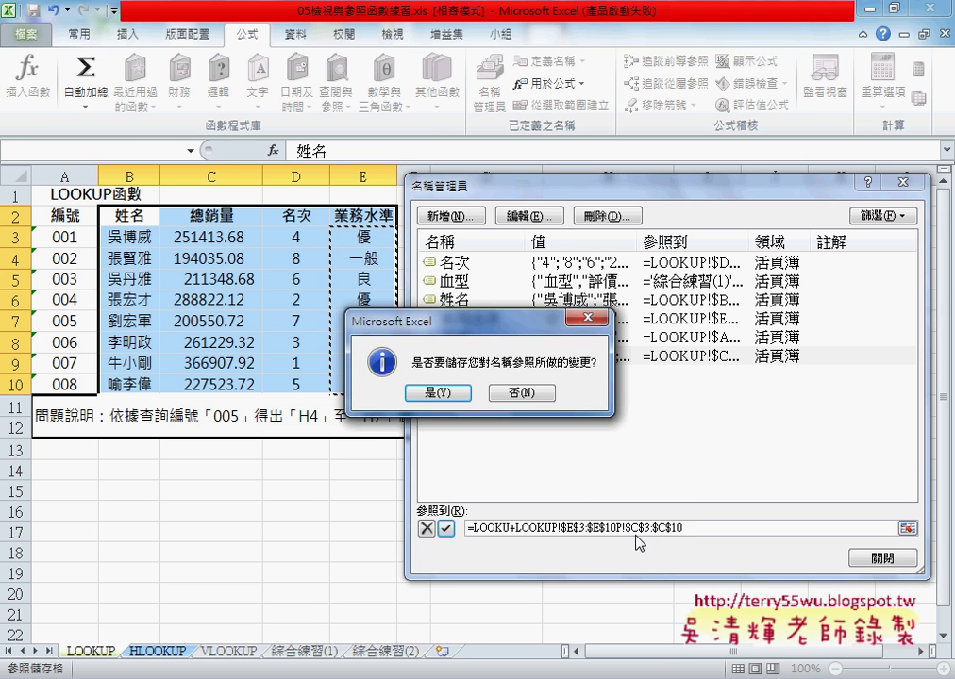
click(438, 392)
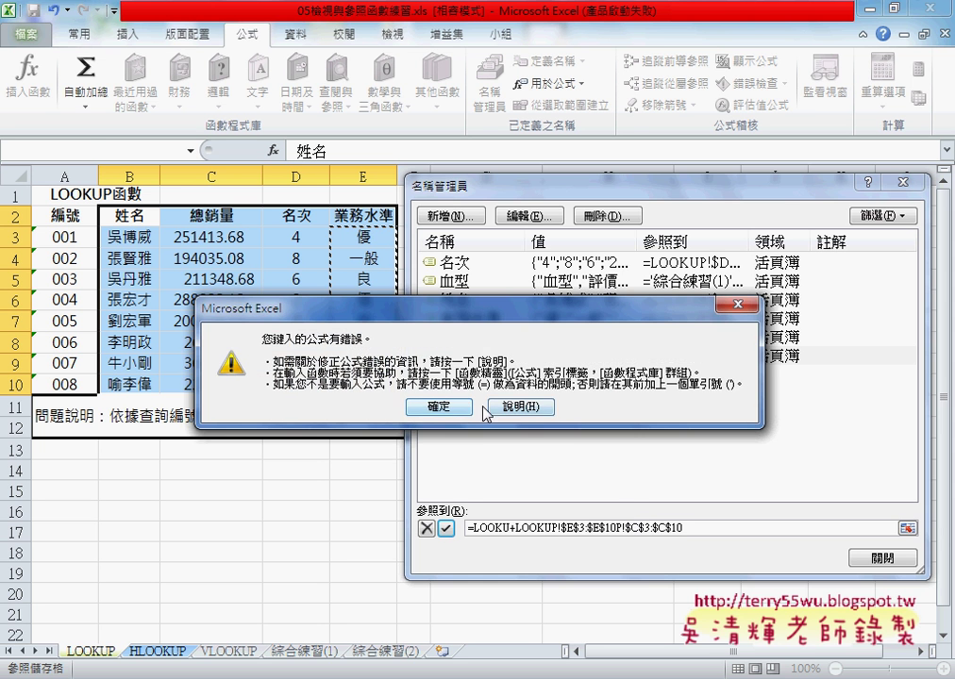
click(440, 406)
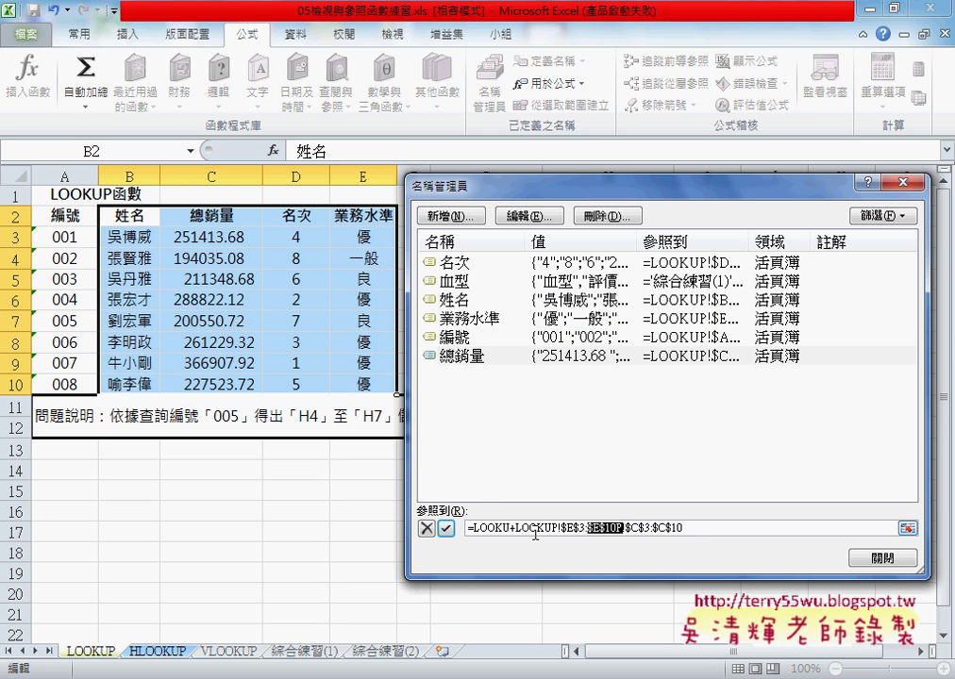
Restore the 總銷量 reference to =LOOKUP!$C$3:$C$10
drag(683, 529, 441, 522)
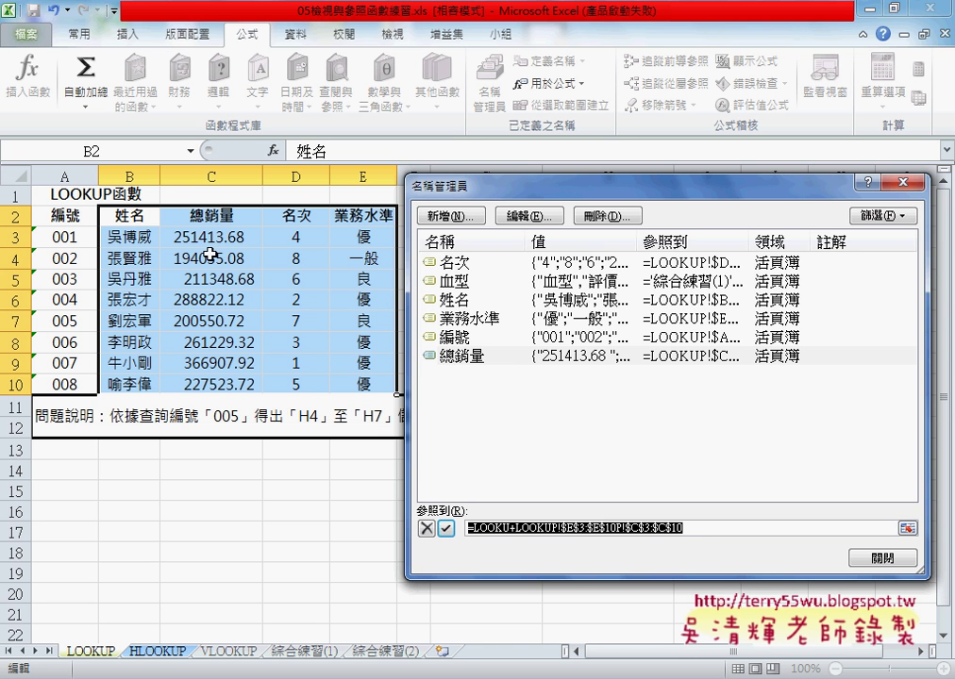
drag(215, 236, 223, 384)
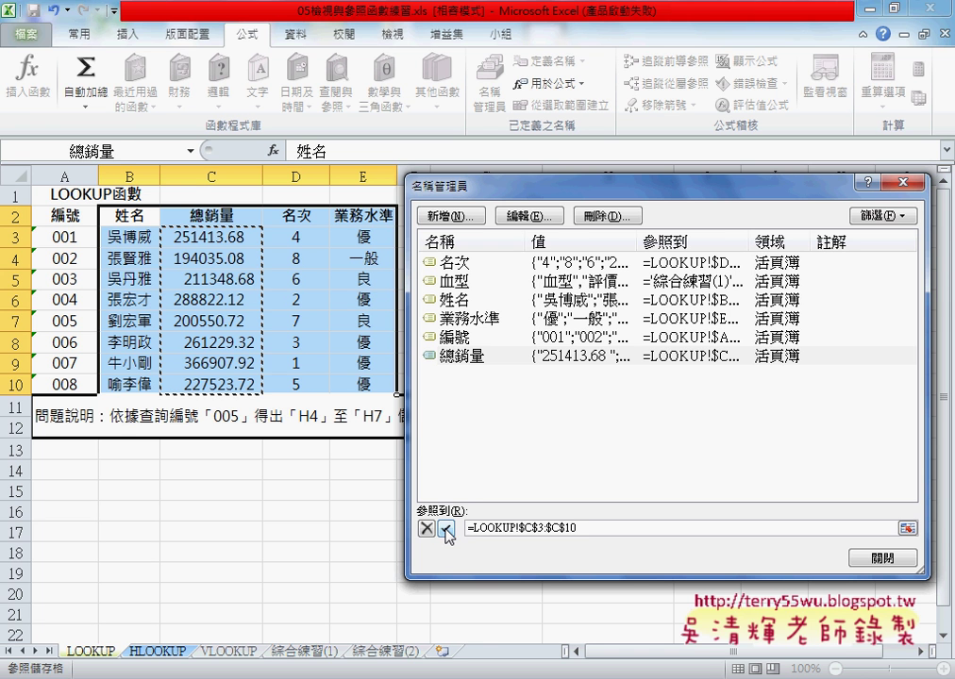
click(447, 530)
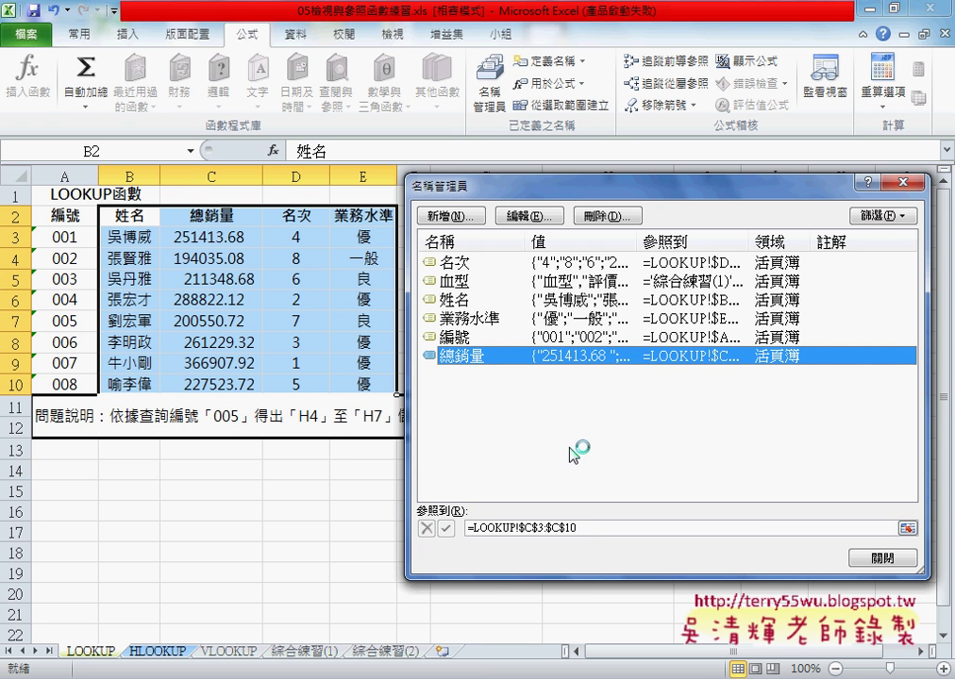
Close Name Manager and inspect the B3:B10 argument in H4's LOOKUP formula
click(884, 559)
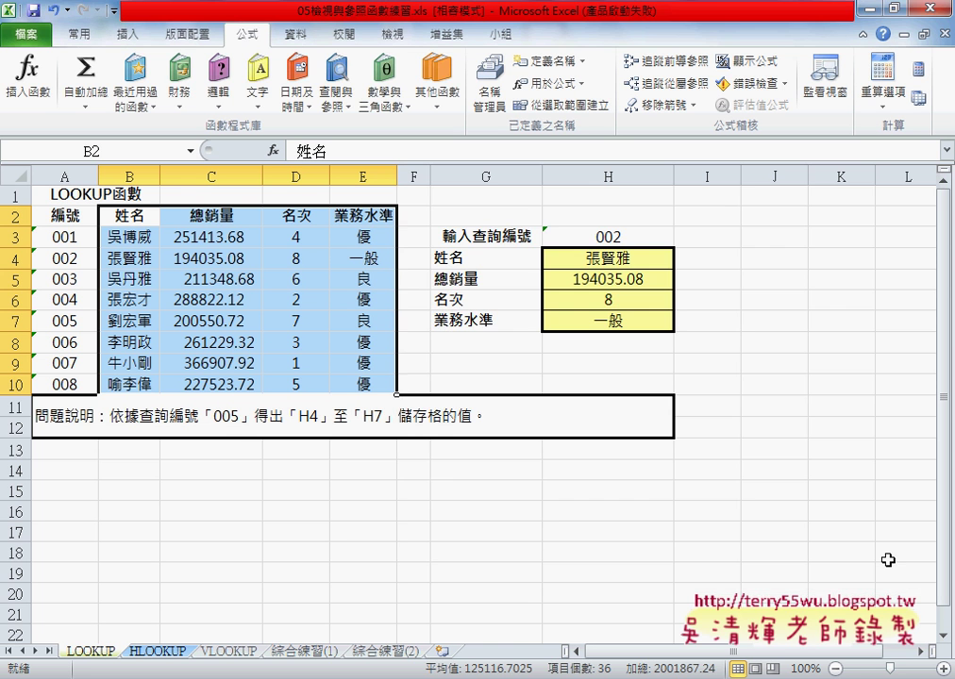
click(610, 259)
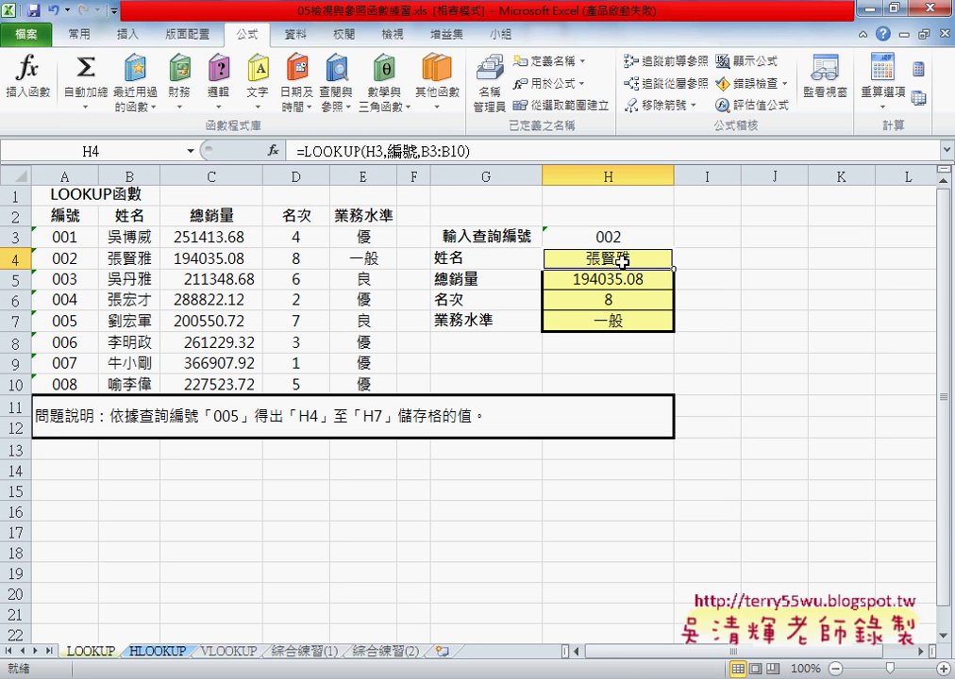
click(423, 151)
drag(424, 151, 467, 151)
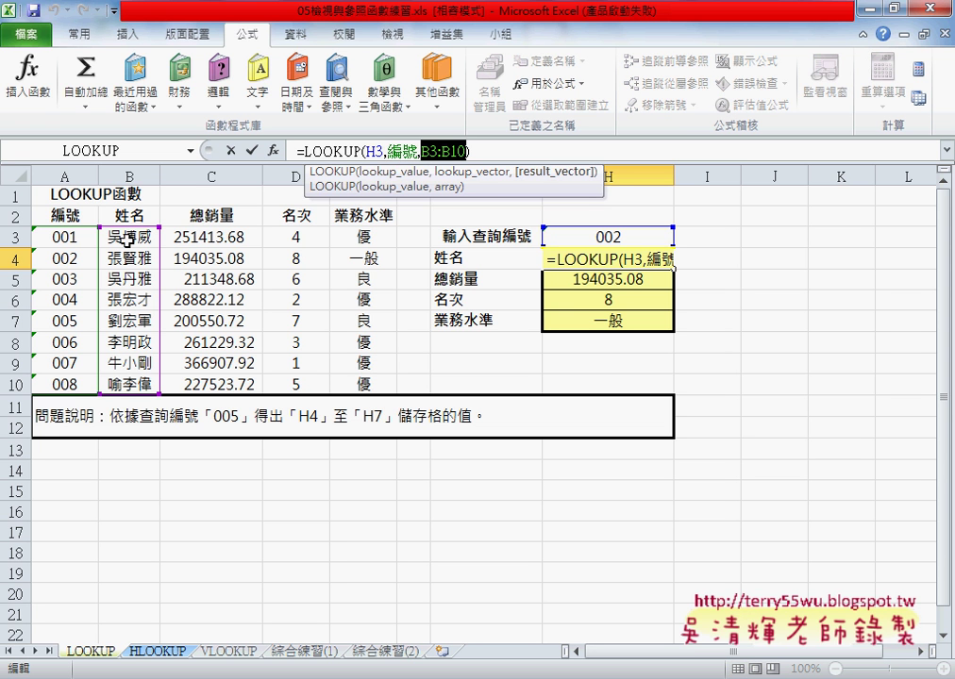
click(319, 151)
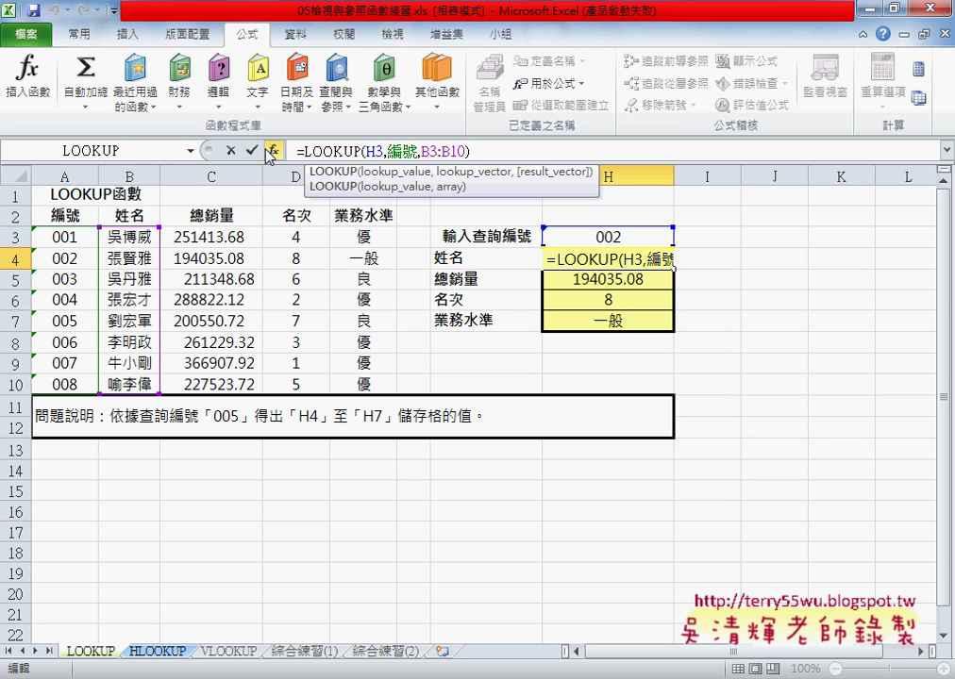
Replace the B3:B10 Result_vector with the pasted name 姓名, giving =LOOKUP(H3,編號,姓名)
click(273, 151)
click(676, 424)
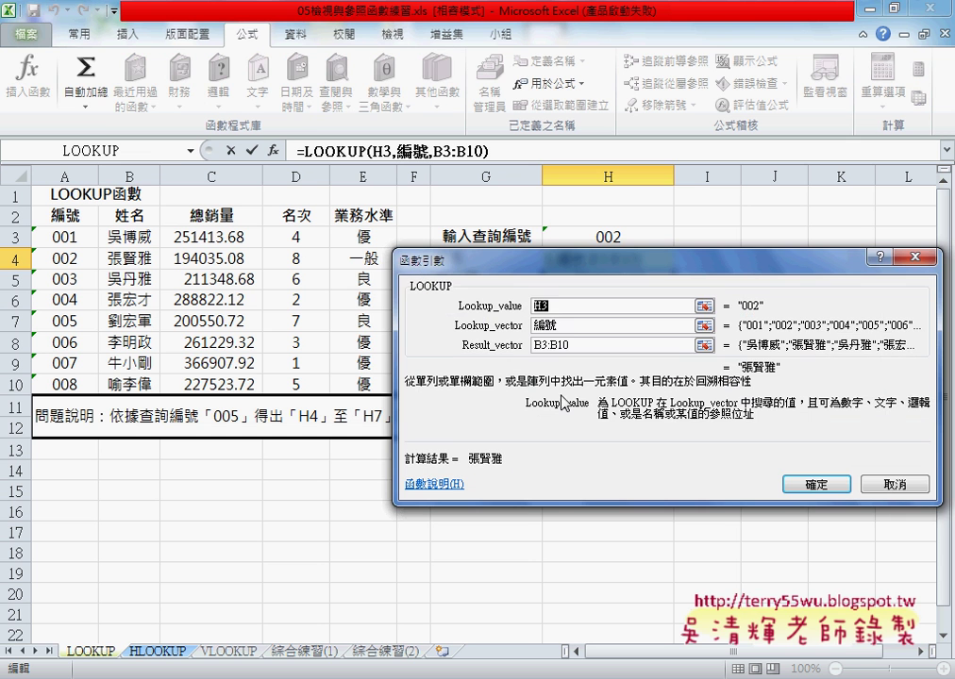
click(579, 345)
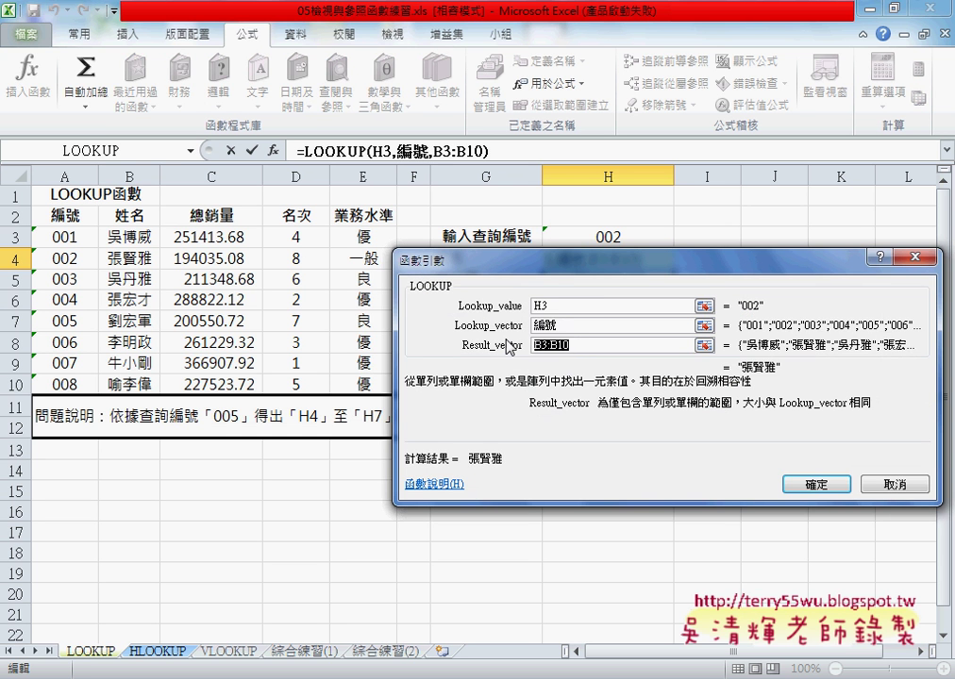
key(Delete)
key(F3)
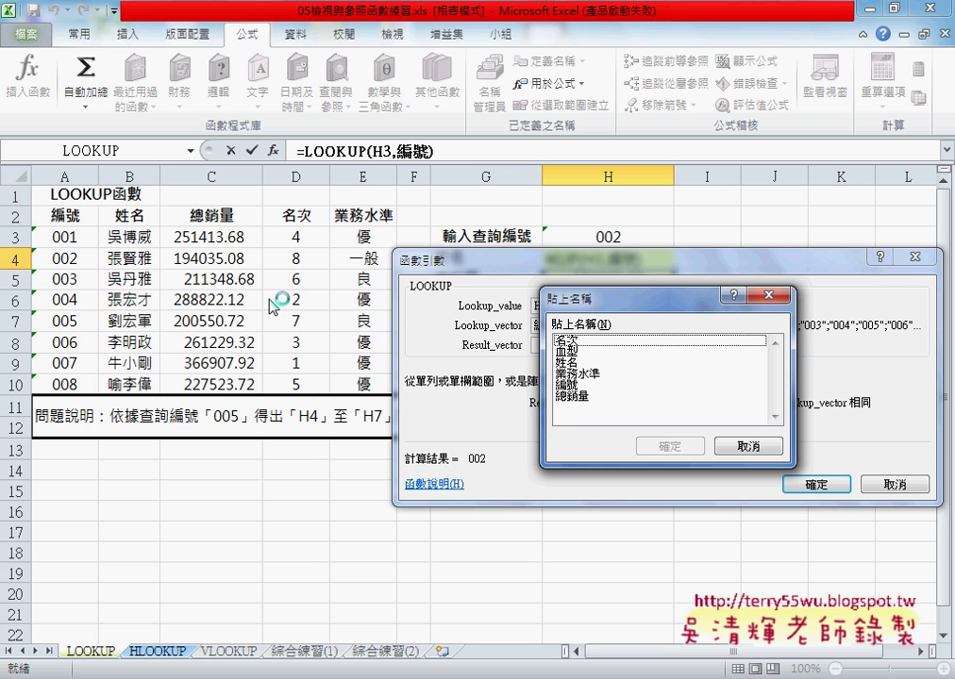
click(569, 362)
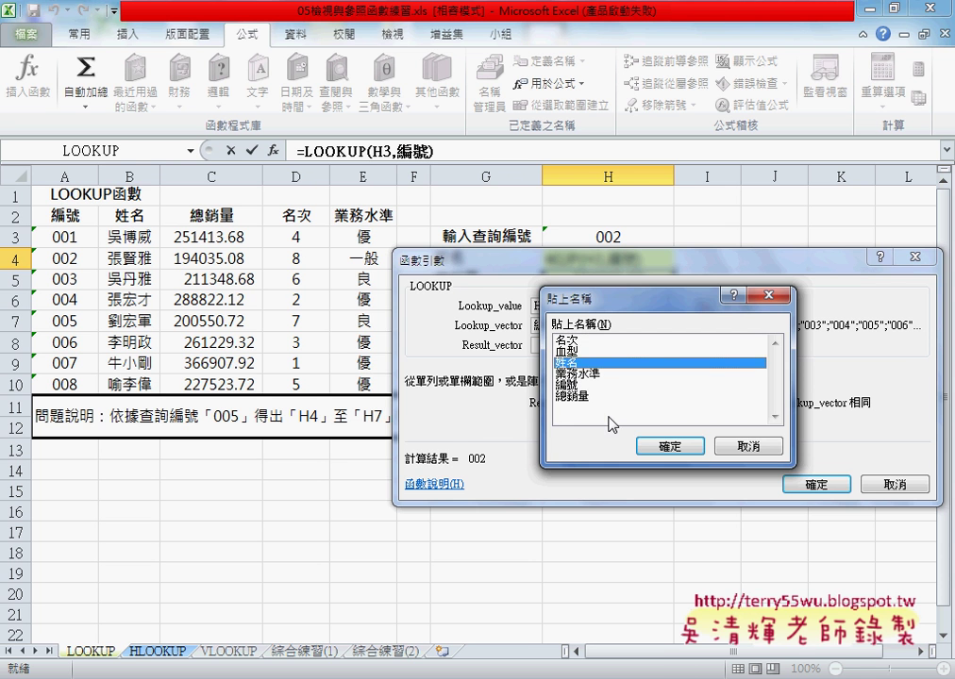
click(660, 446)
click(816, 484)
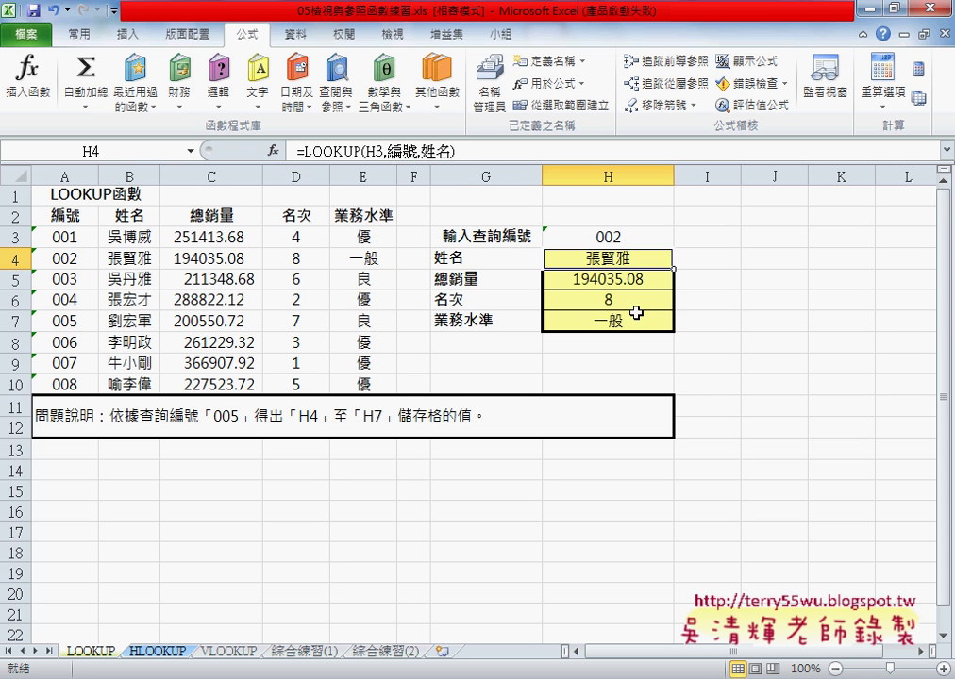
Reopen H4's LOOKUP arguments, annotate H3, 編號 and 姓名, then confirm the formula
click(274, 150)
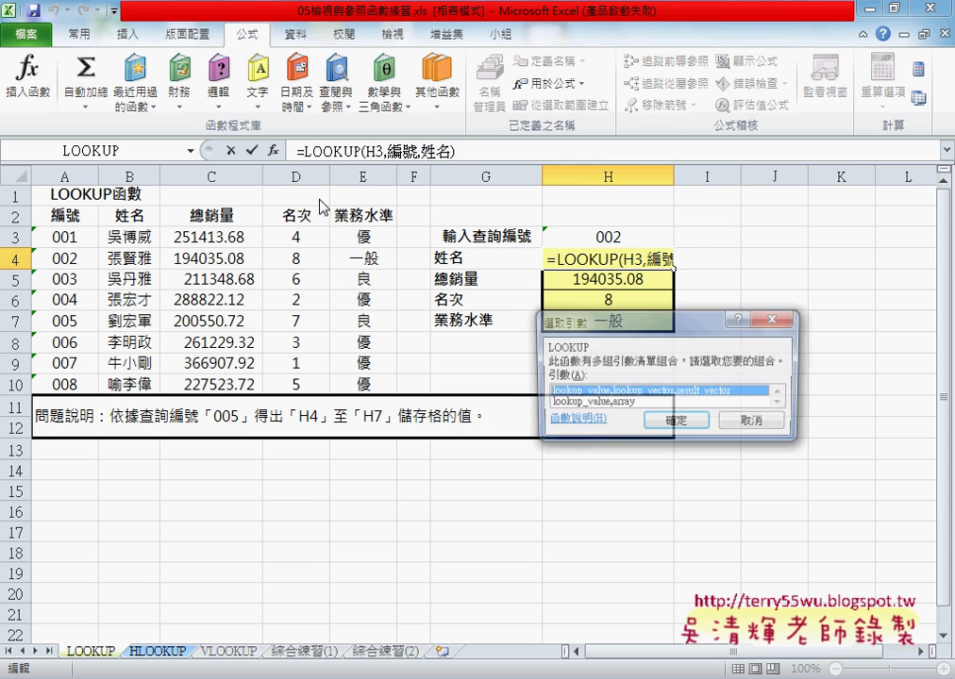
click(678, 423)
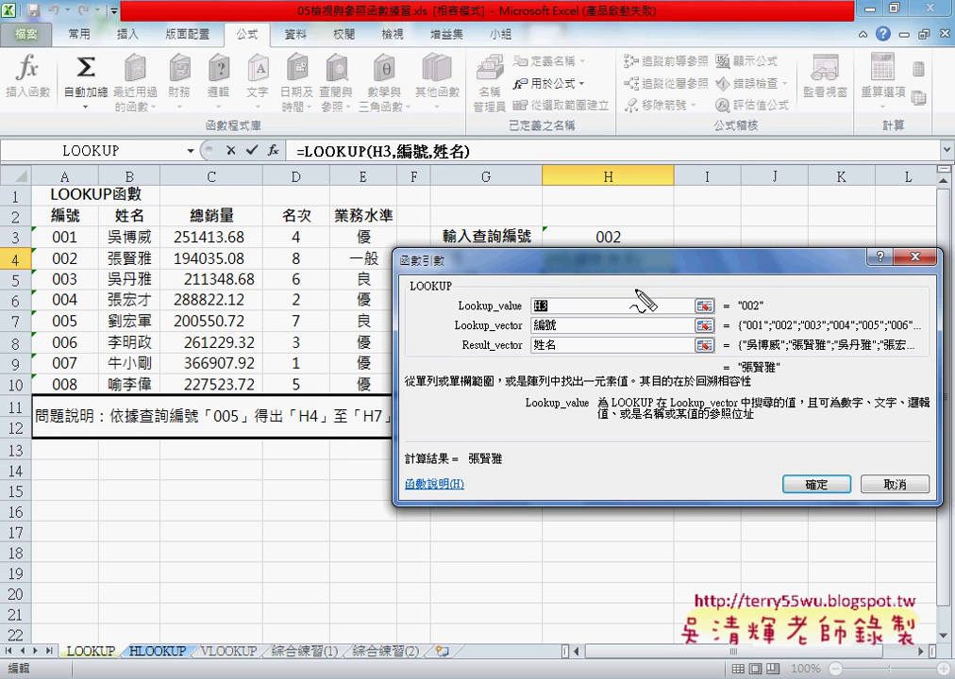
drag(604, 249, 625, 254)
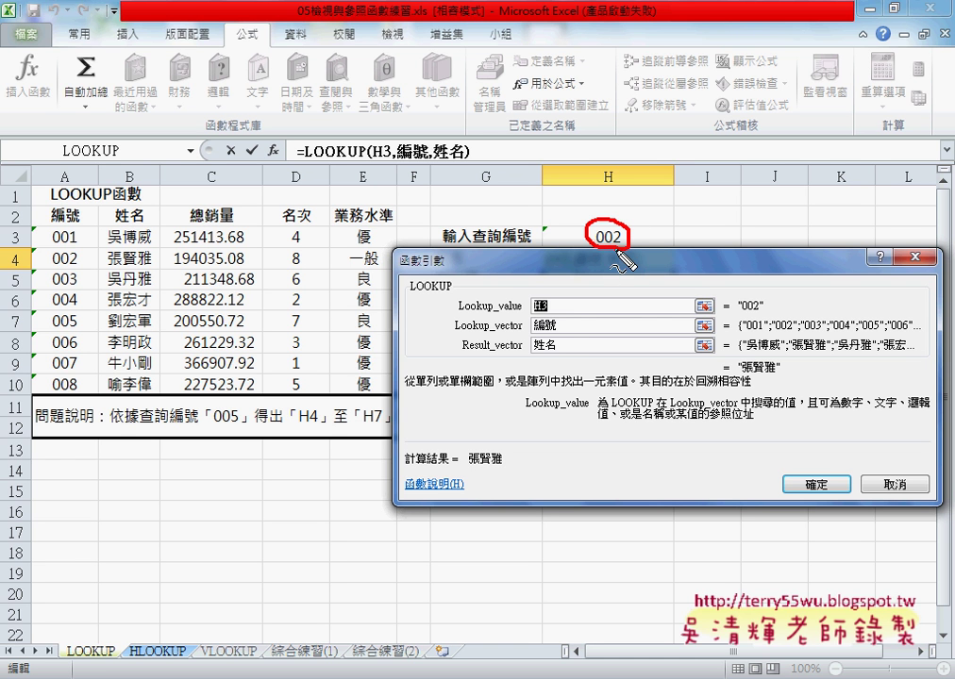
drag(555, 320, 551, 332)
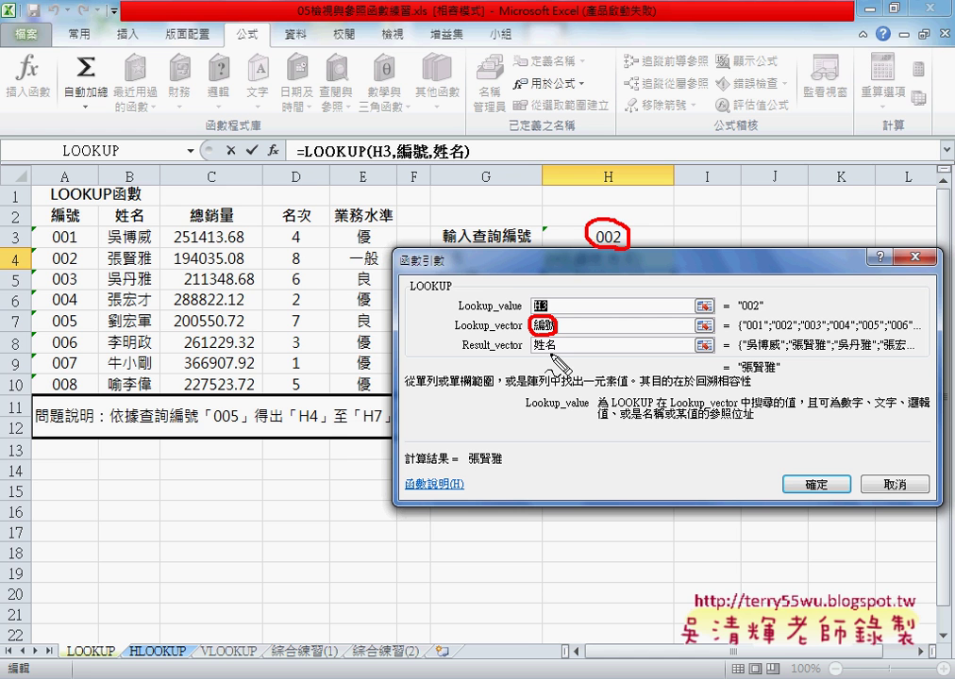
drag(557, 337, 554, 355)
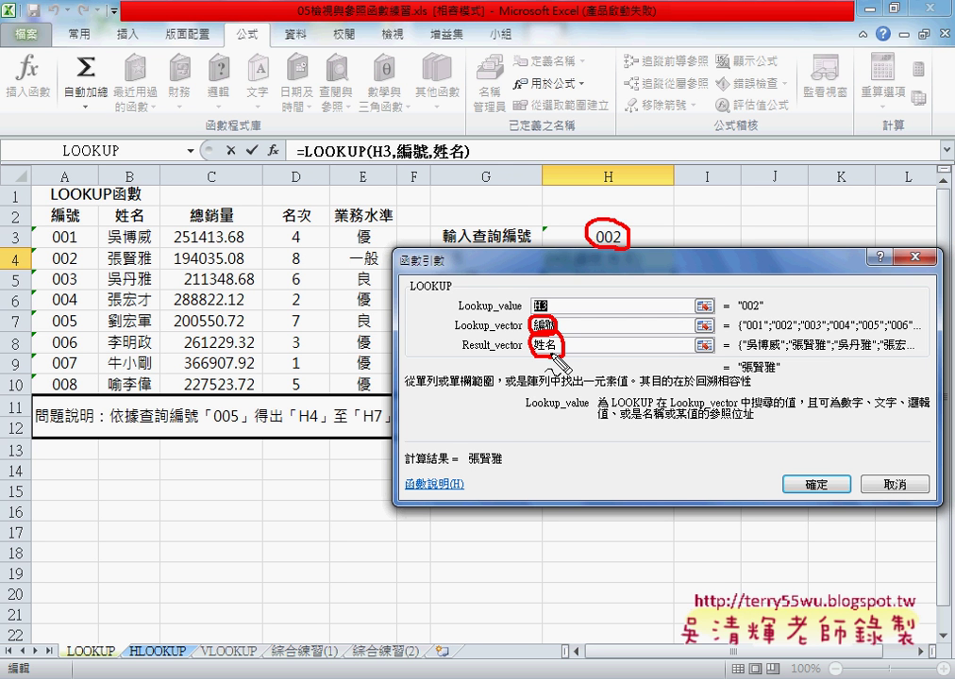
key(Escape)
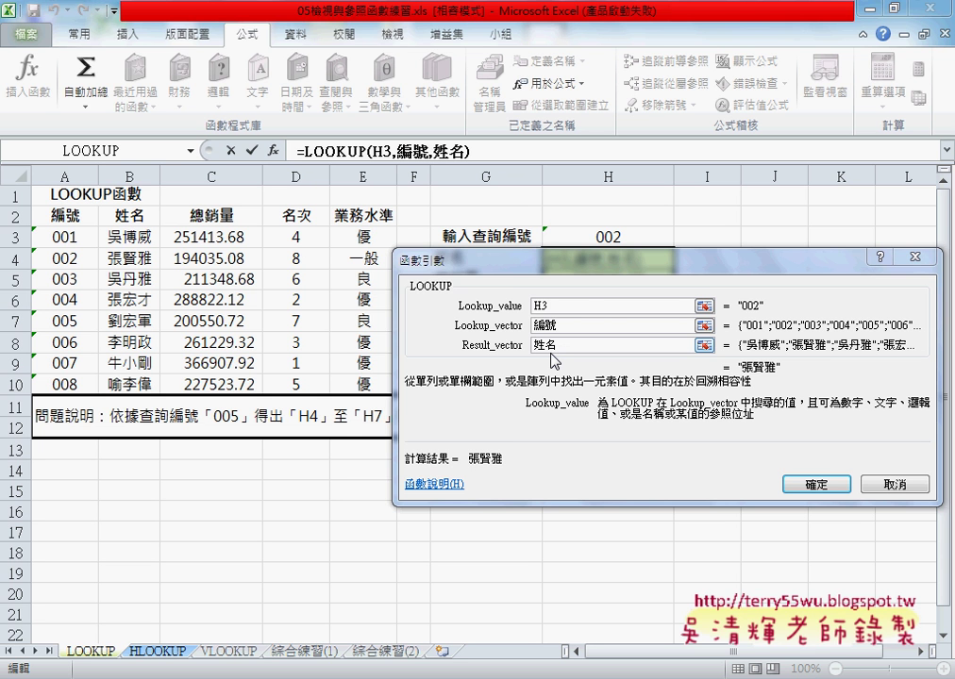
click(814, 483)
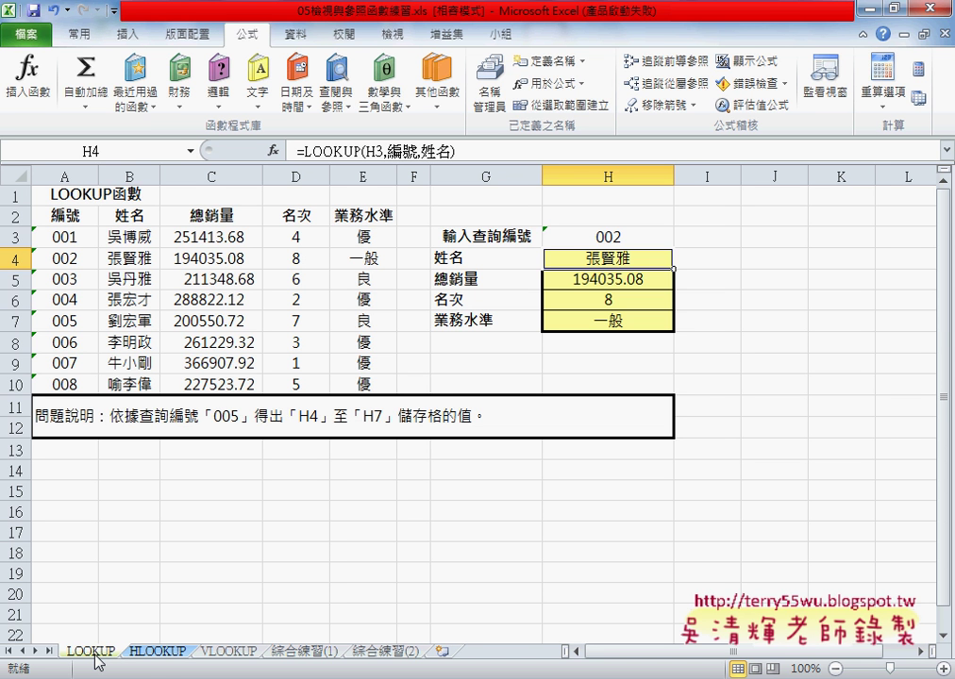
Copy the LOOKUP sheet next to itself and rename the copy to VLOOKUP (2)
drag(97, 661, 161, 650)
drag(161, 651, 161, 650)
double_click(151, 652)
click(137, 653)
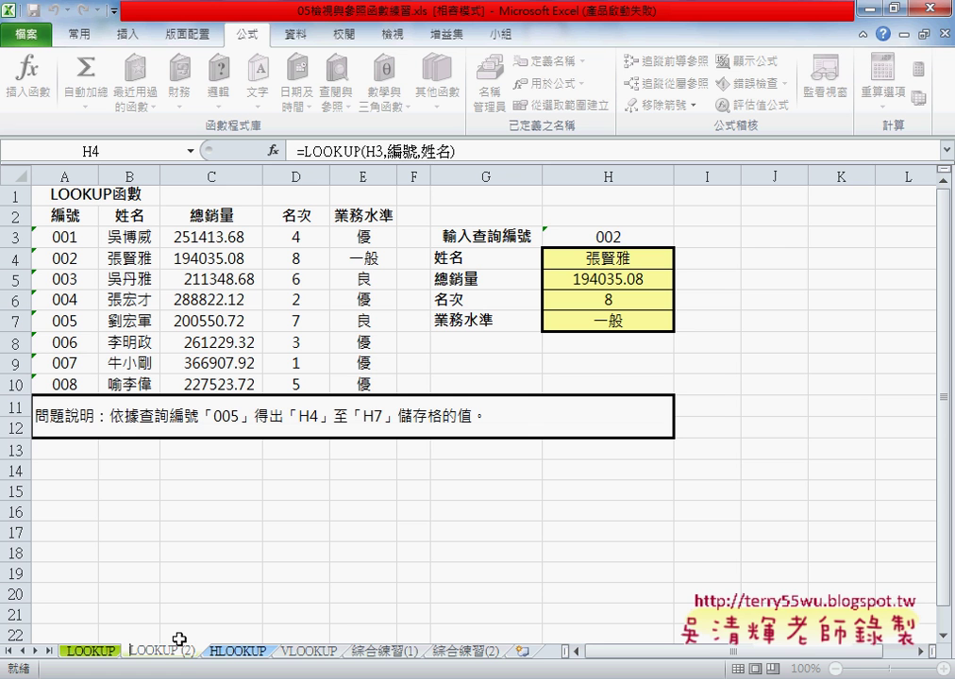
text(V)
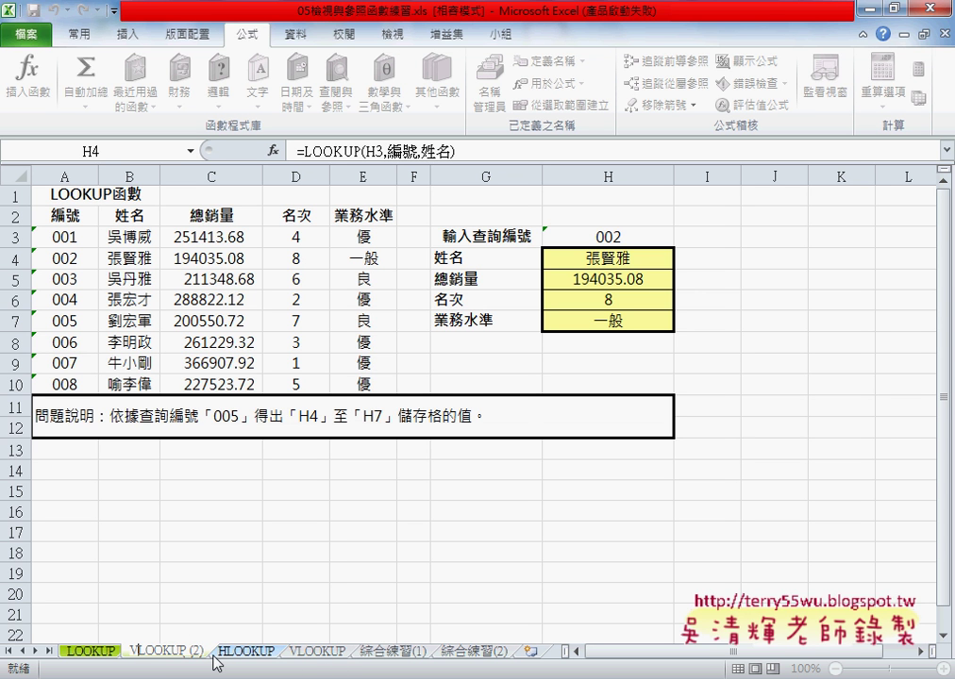
click(210, 594)
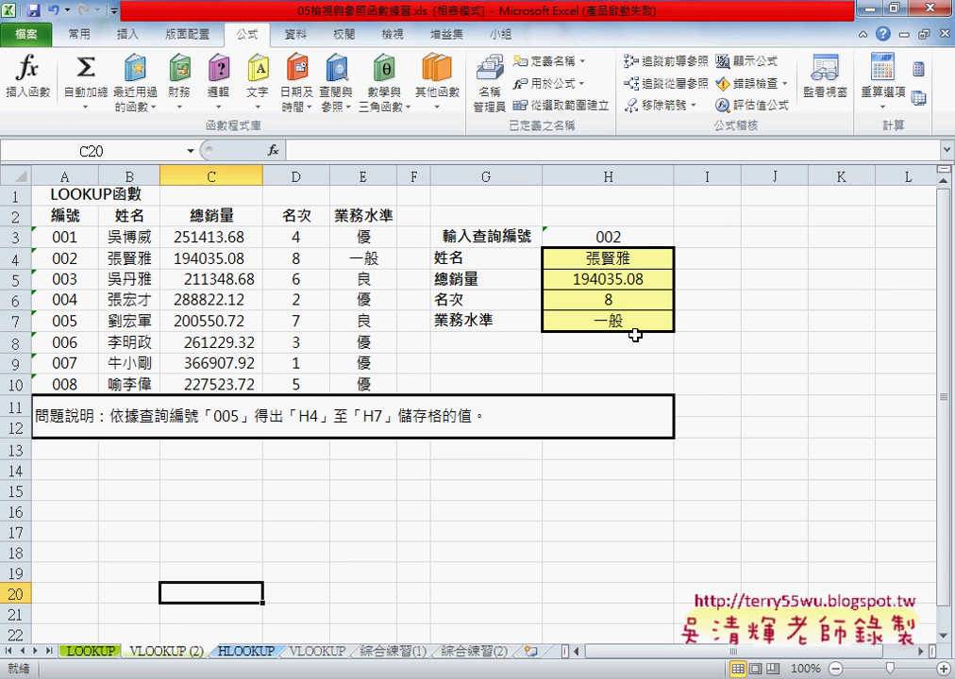
Clear the old results from H4:H7 on the VLOOKUP (2) sheet
drag(628, 264, 629, 323)
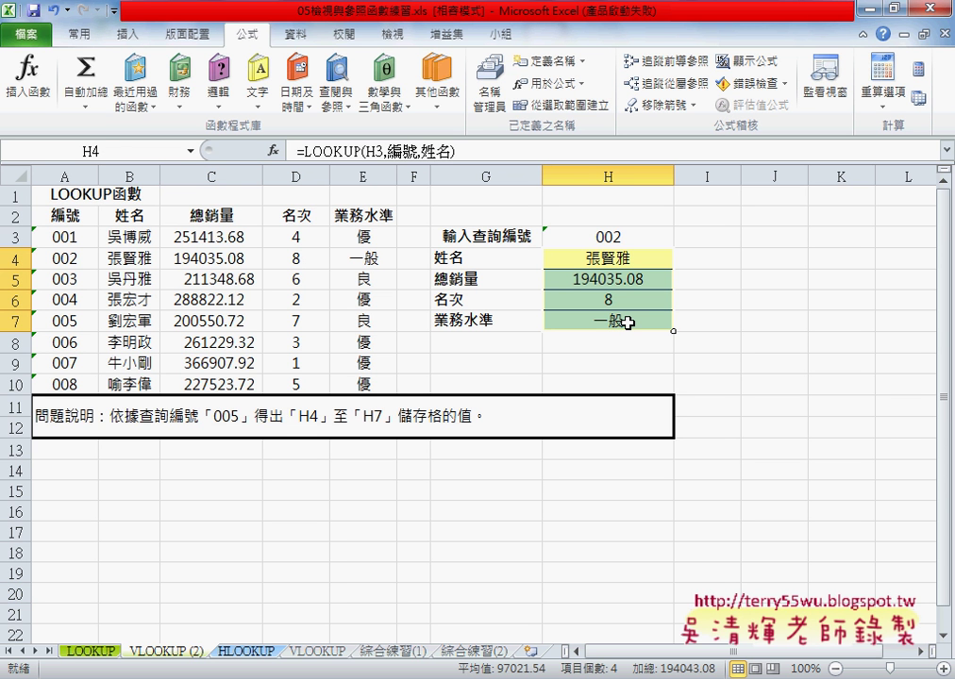
key(Delete)
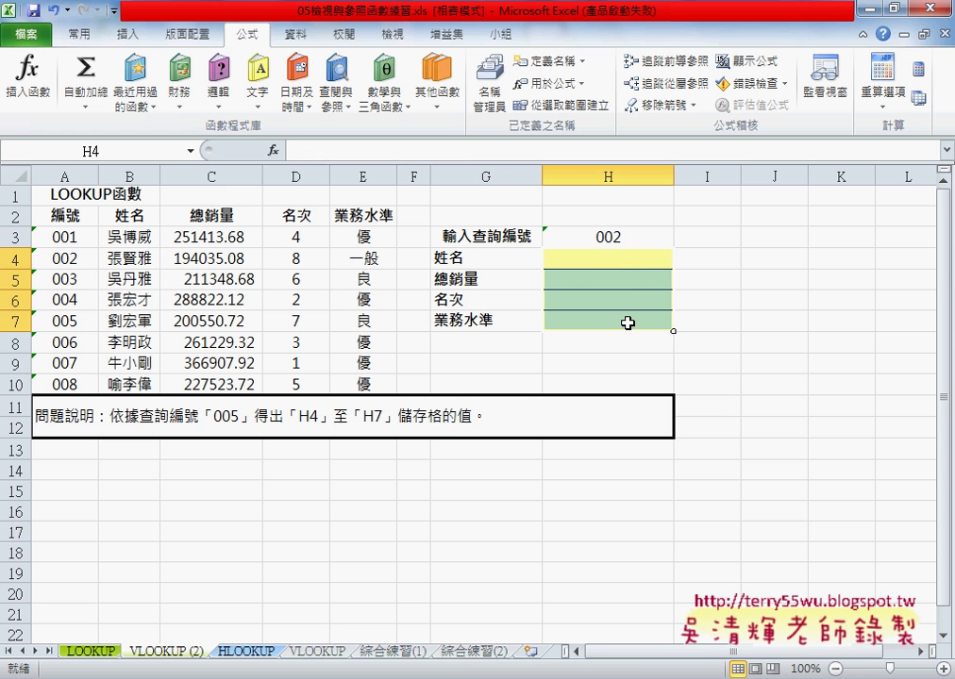
click(629, 260)
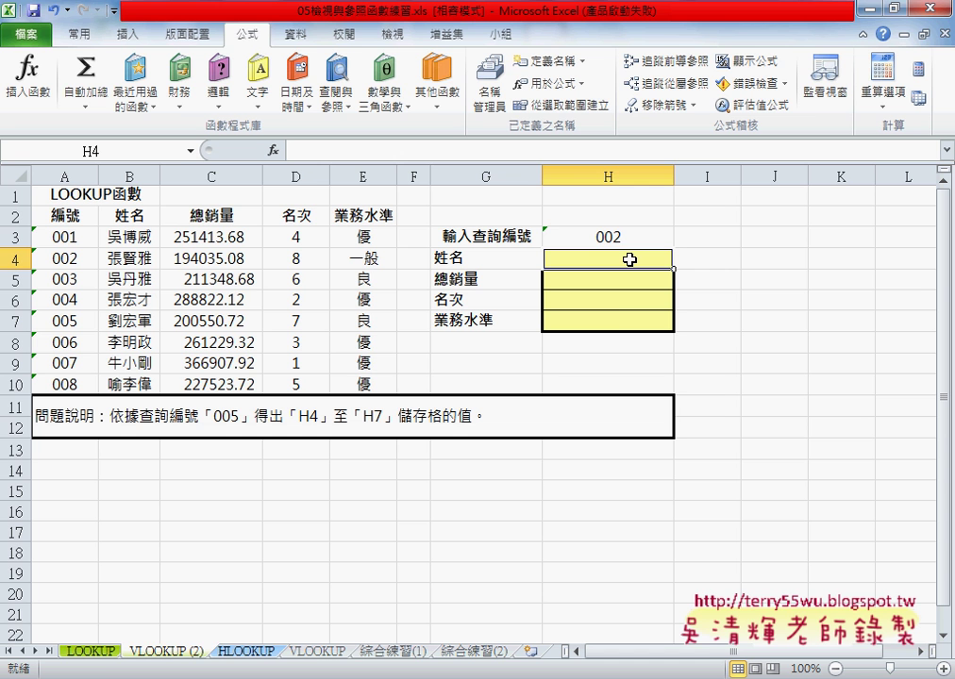
Compare with the LOOKUP sheet, check H3 still holds 002, and select H4
click(94, 652)
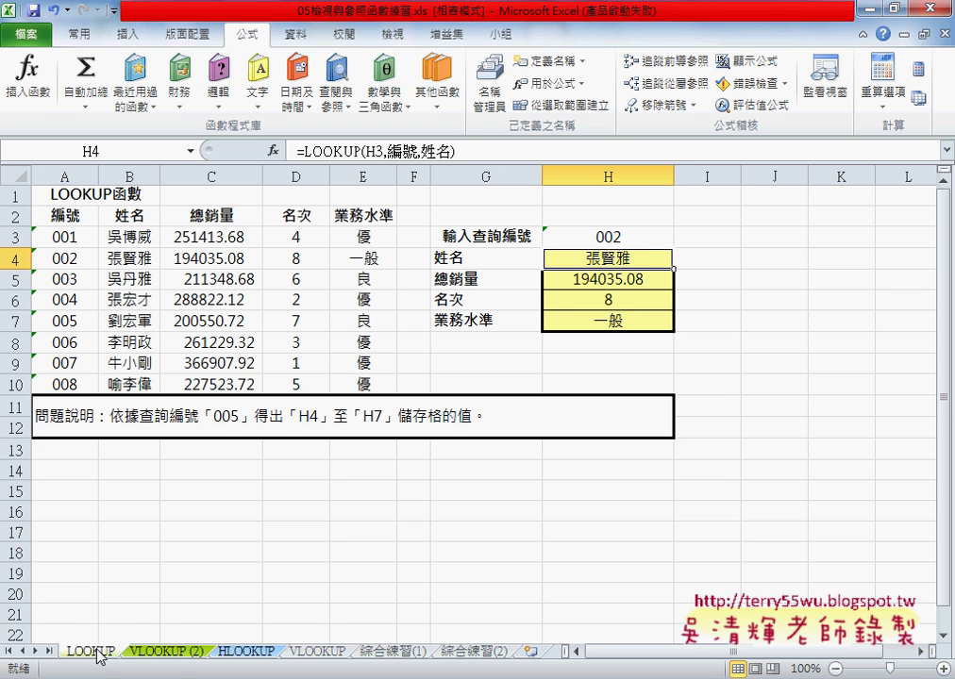
click(141, 652)
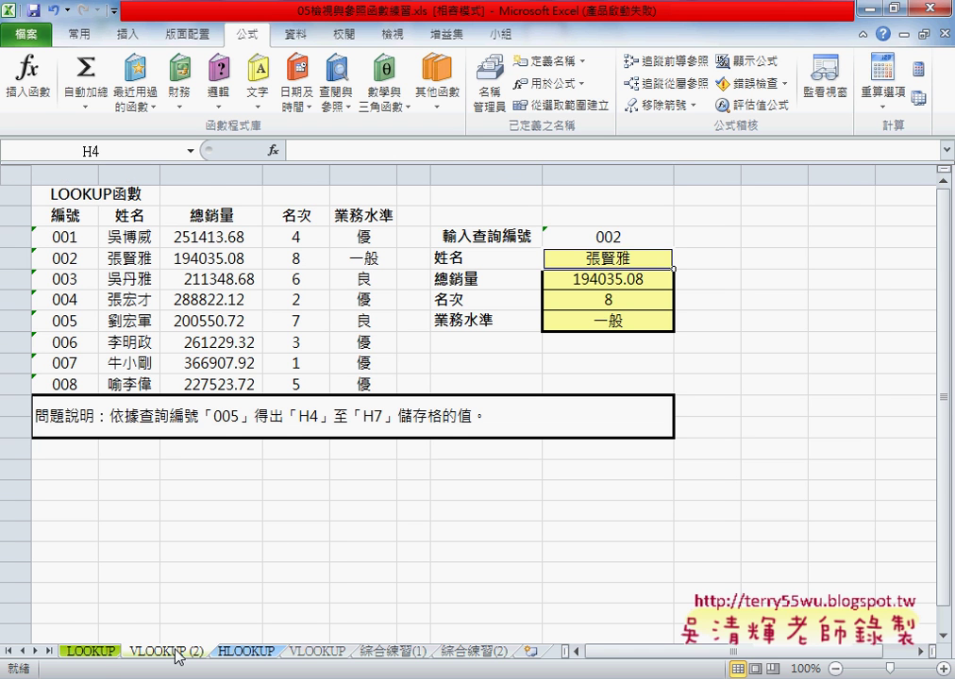
drag(616, 264, 619, 318)
click(644, 240)
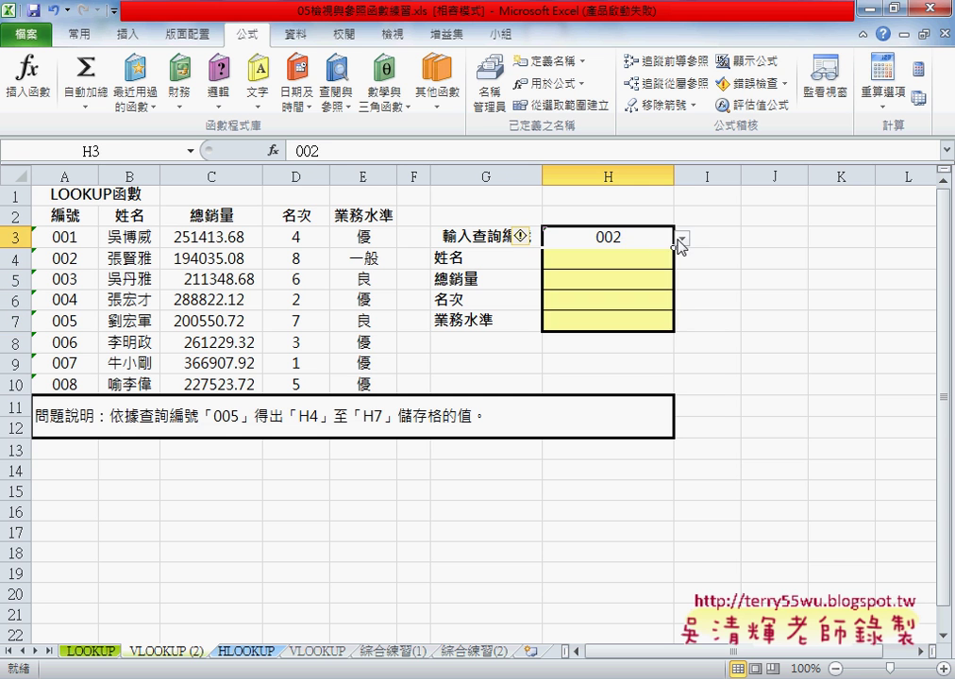
click(681, 239)
click(635, 258)
click(633, 259)
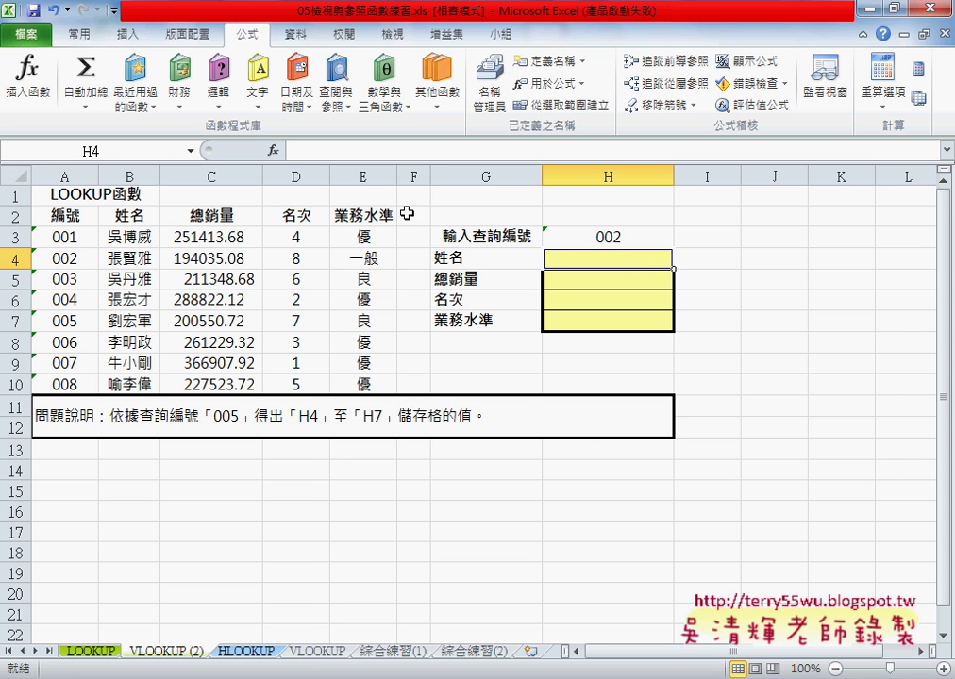
Insert a VLOOKUP function into H4 from the Lookup & Reference functions
click(273, 150)
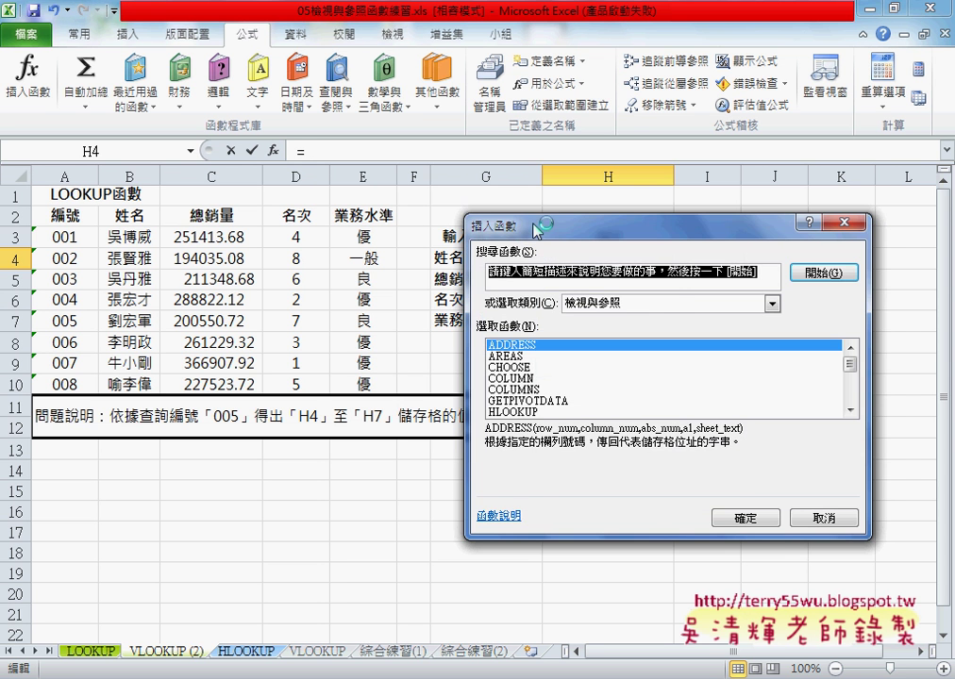
drag(510, 225, 400, 186)
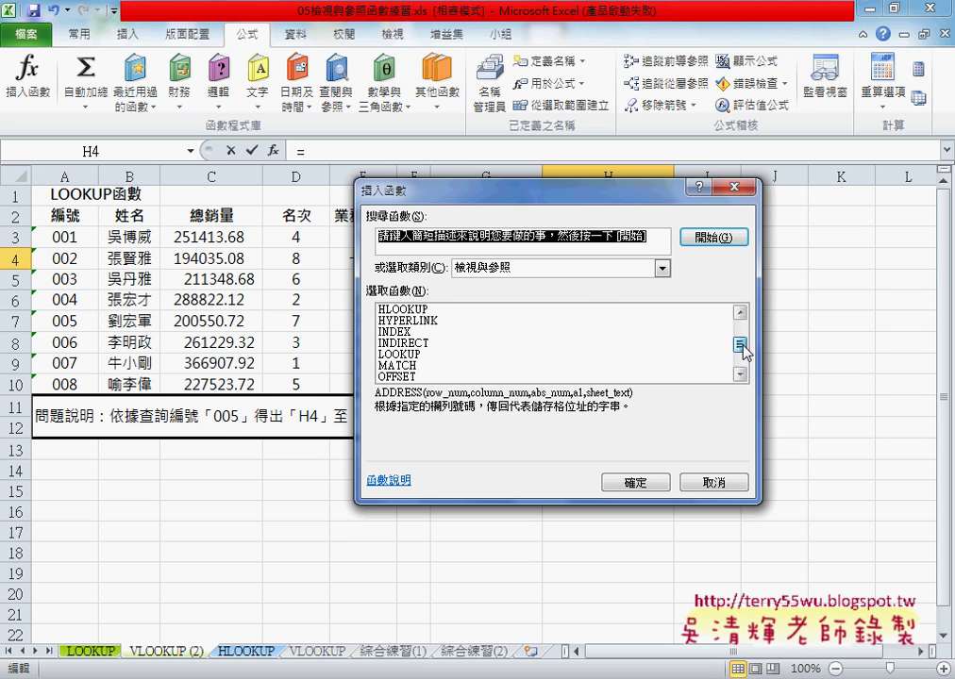
drag(745, 330, 745, 368)
click(425, 376)
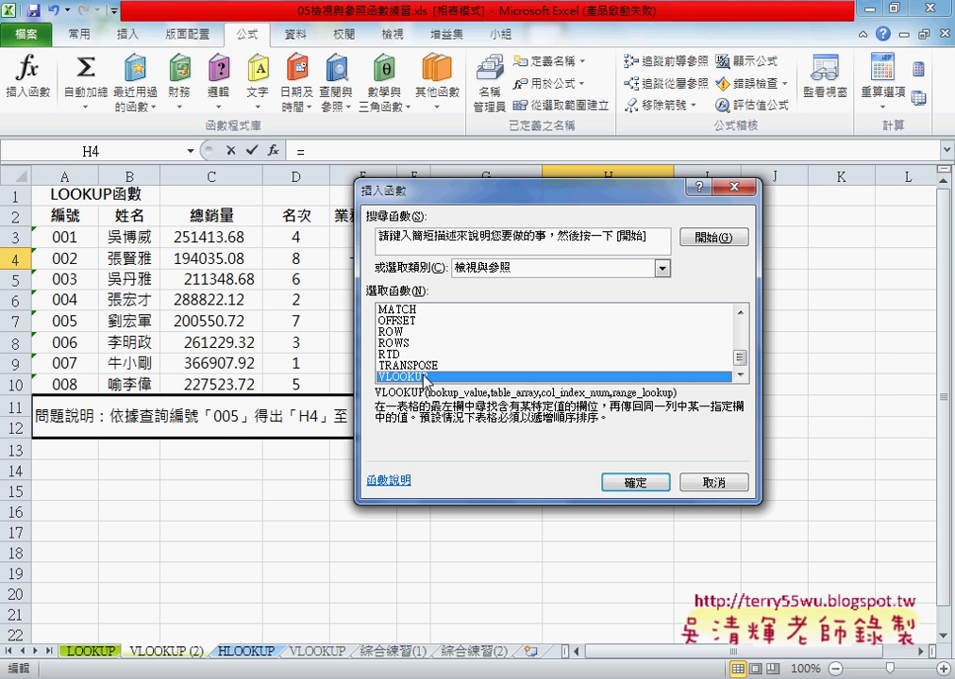
click(638, 483)
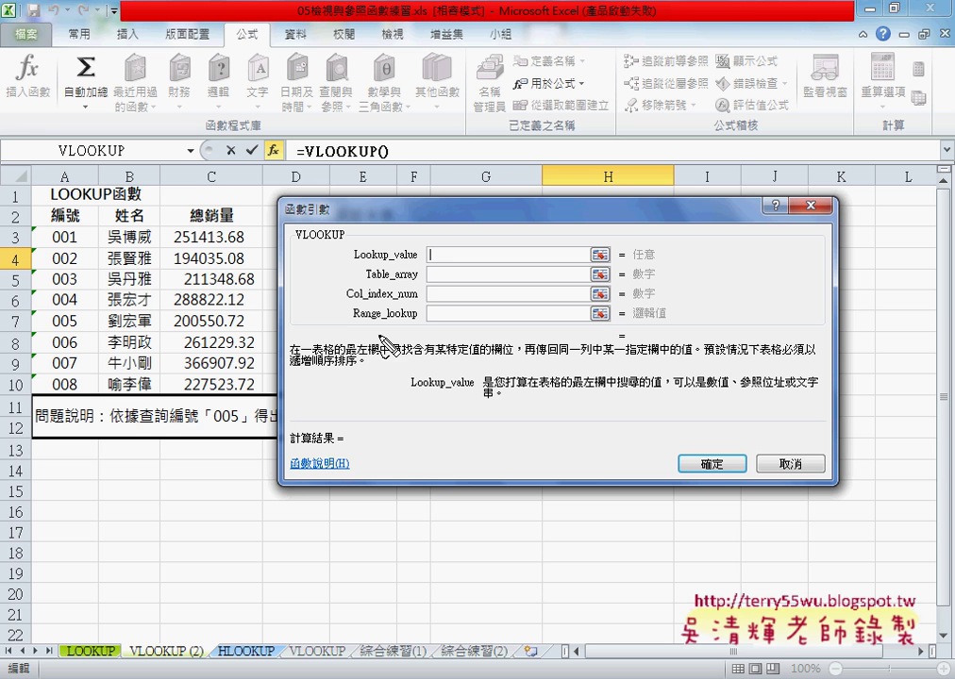
drag(383, 340, 421, 349)
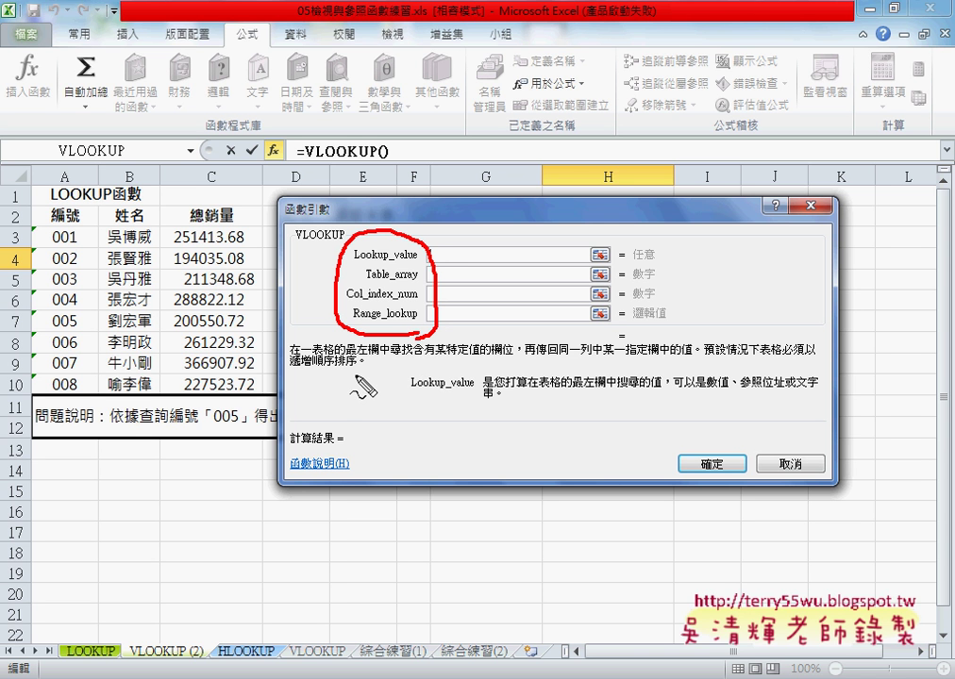
mouse_move(368, 375)
mouse_down()
mouse_move(827, 342)
mouse_move(289, 351)
mouse_up()
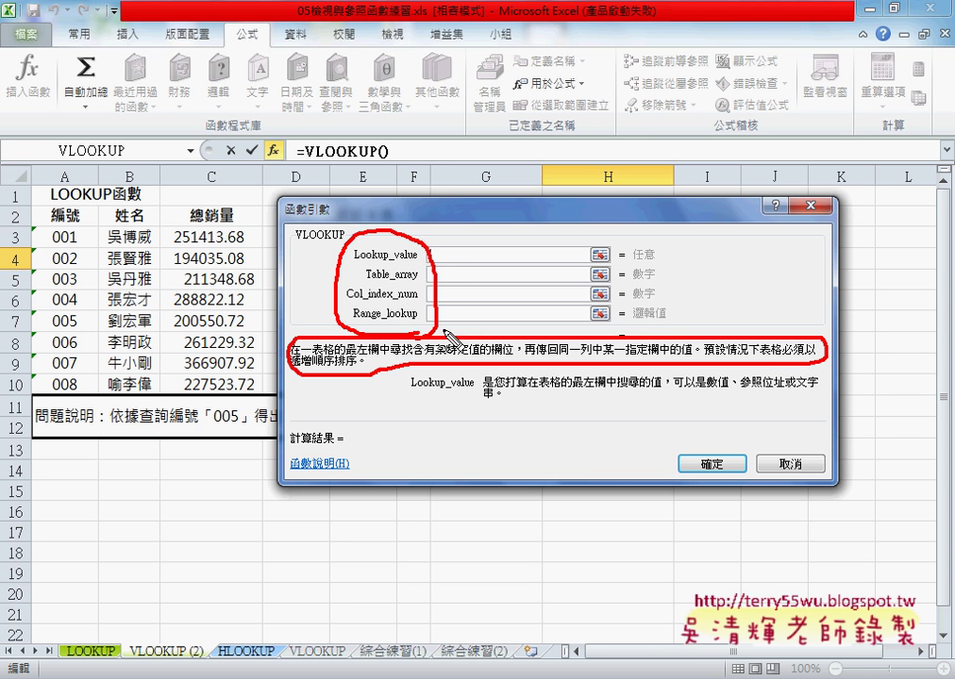
key(Escape)
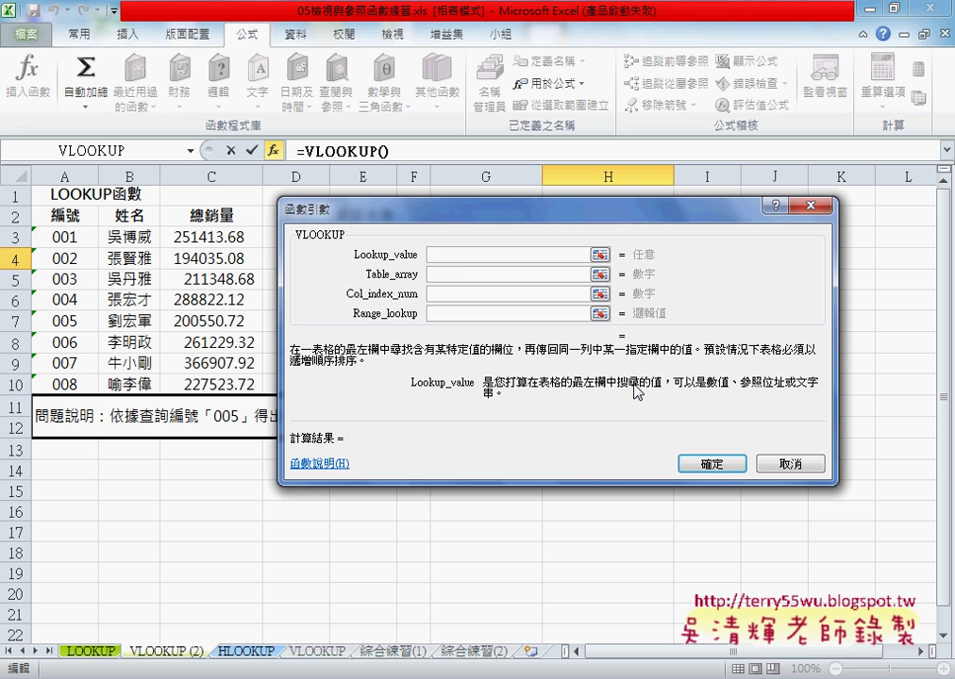
click(469, 274)
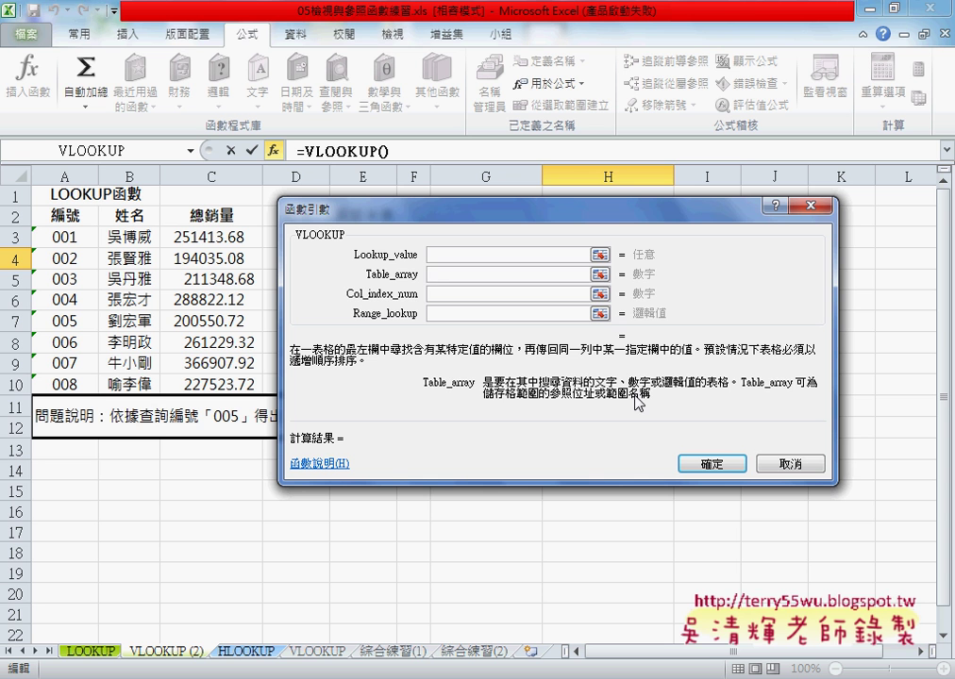
click(467, 295)
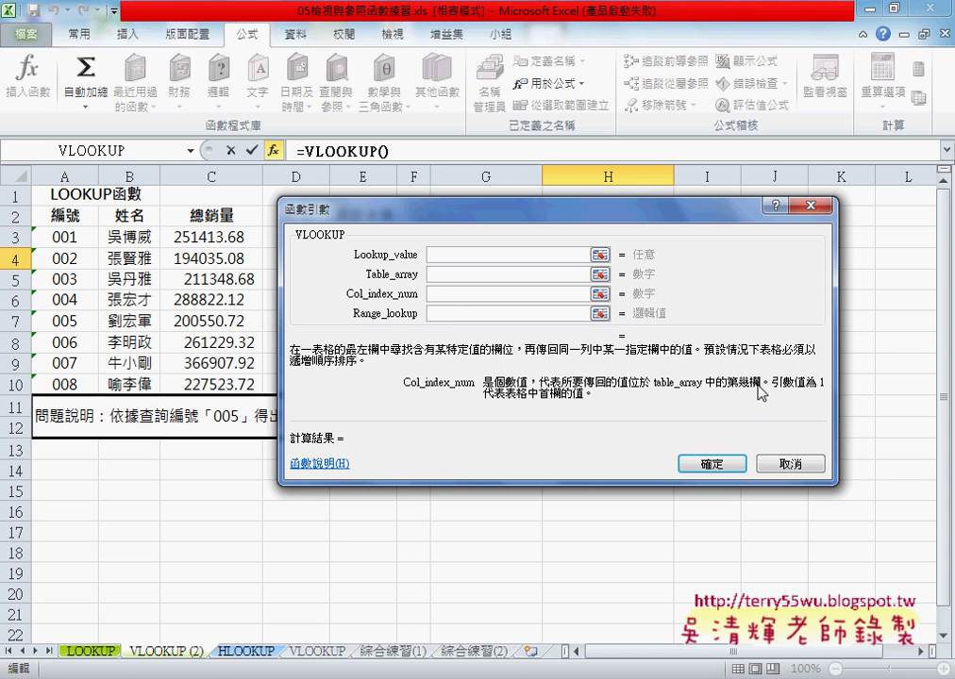
click(450, 314)
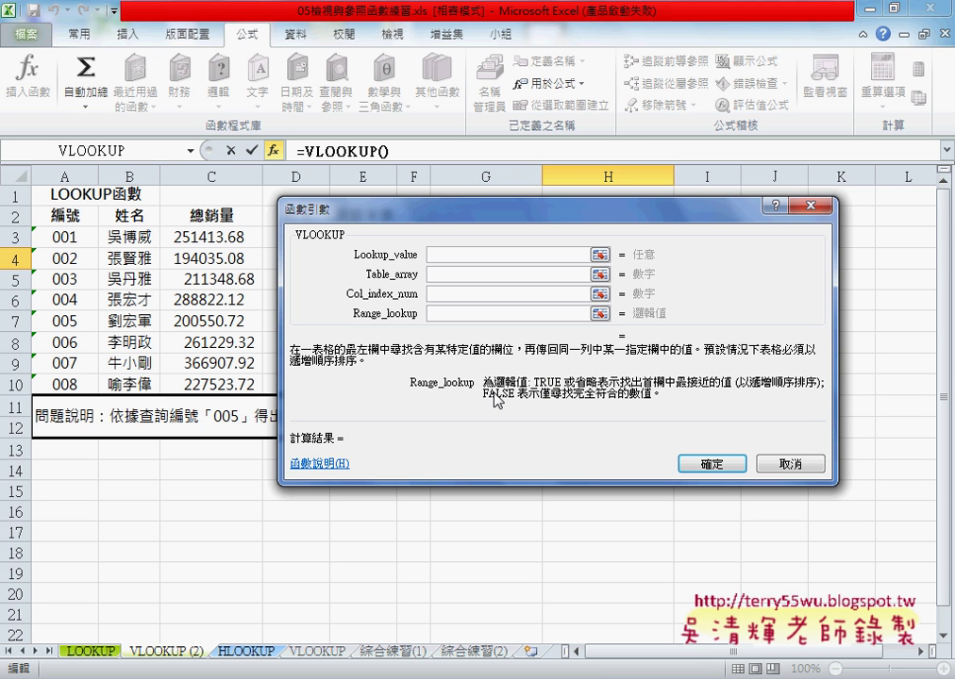
click(557, 253)
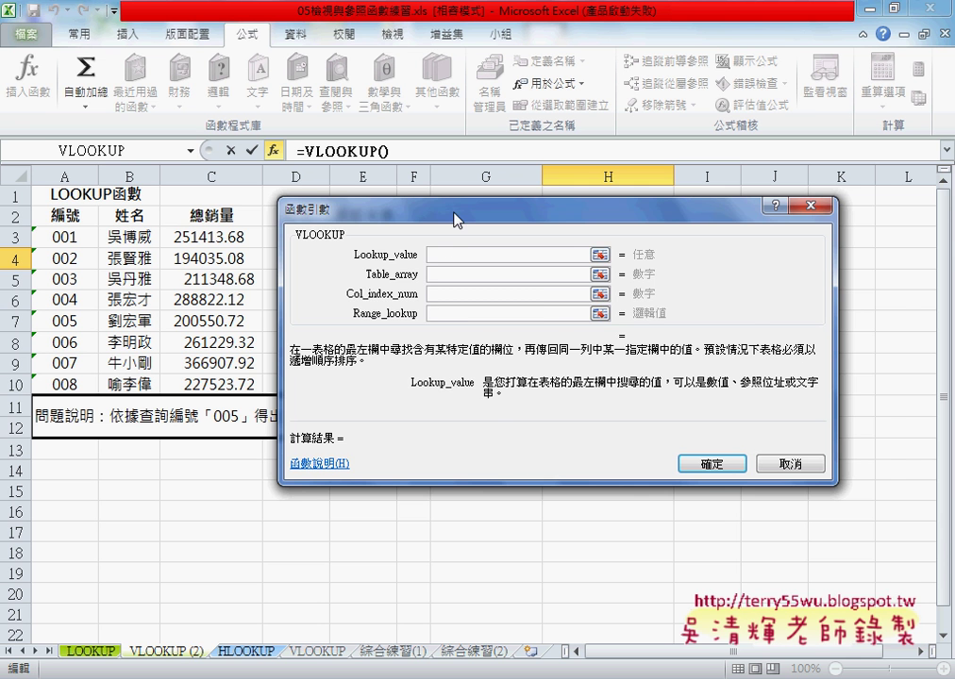
drag(455, 215, 531, 320)
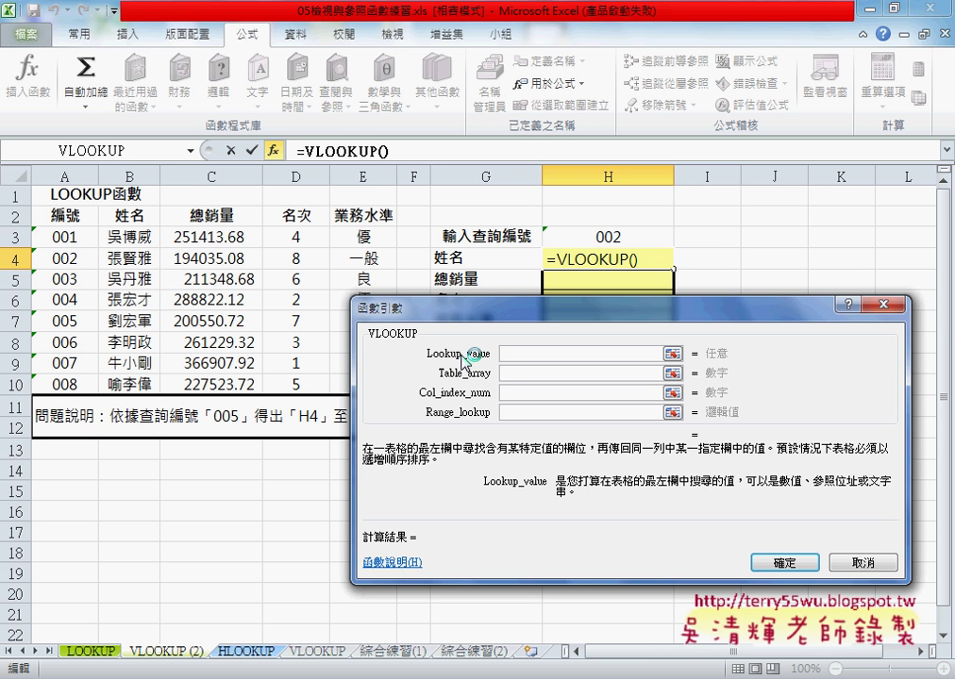
Set cell H3 (002) as VLOOKUP's lookup value
click(611, 238)
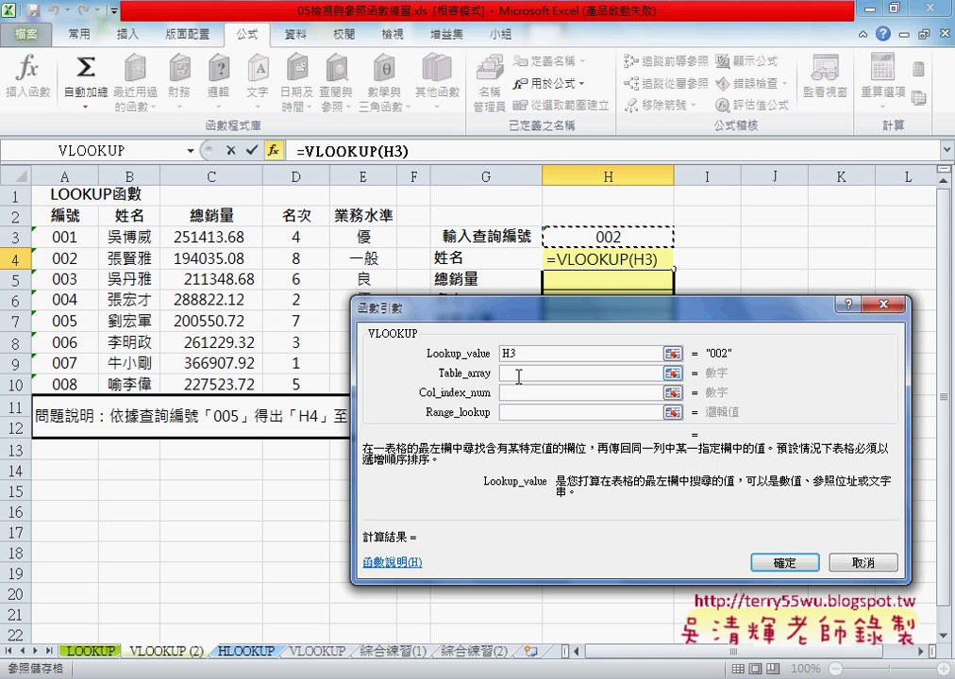
click(518, 377)
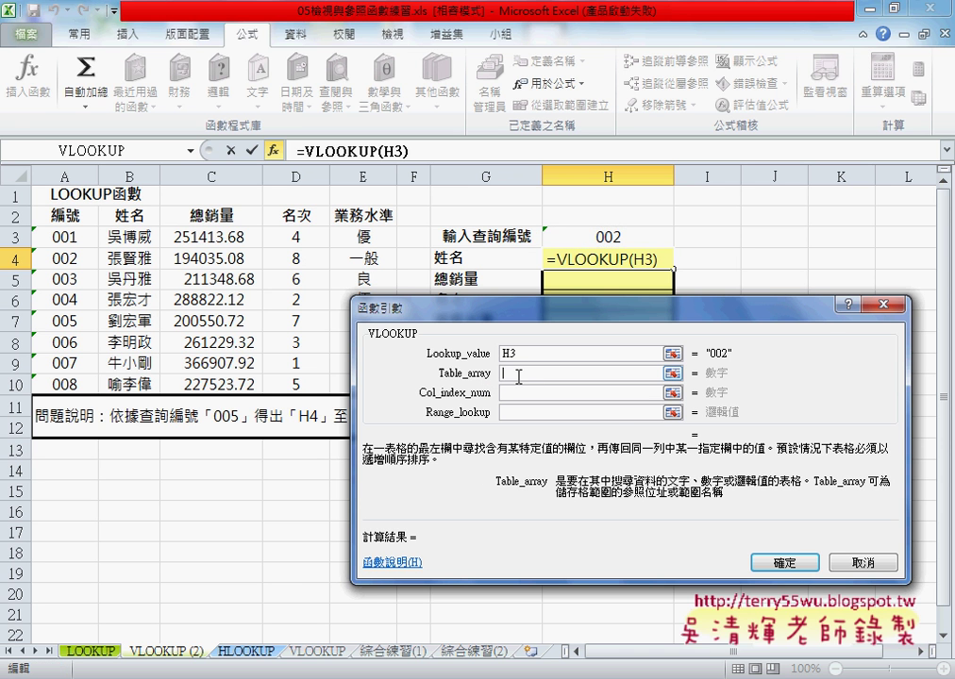
mouse_move(542, 314)
mouse_down()
mouse_move(594, 320)
mouse_move(648, 306)
mouse_up()
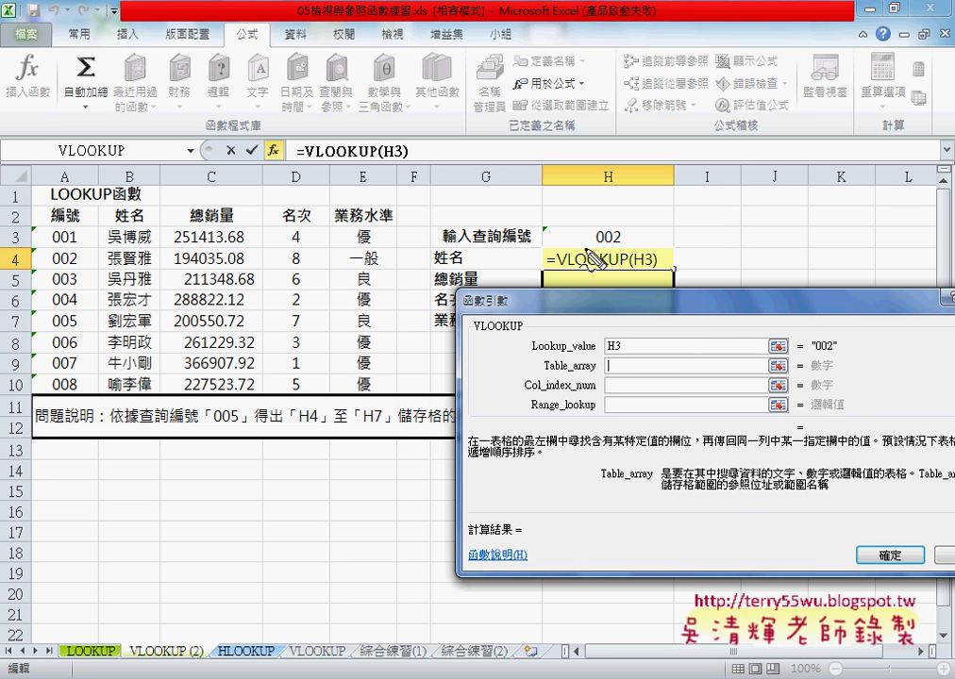
drag(630, 229, 599, 243)
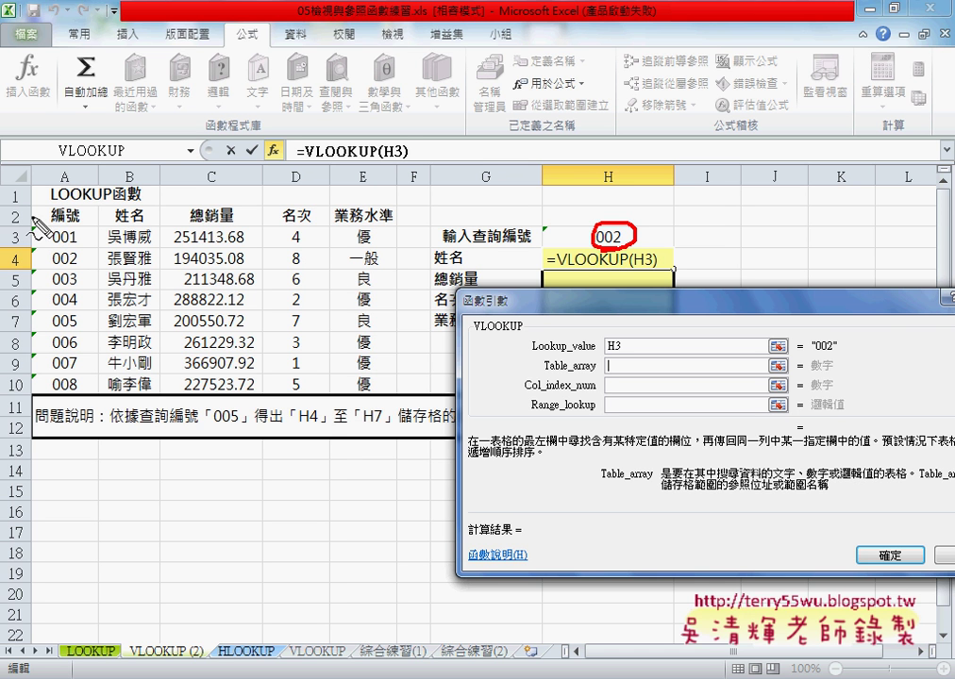
drag(32, 226, 26, 392)
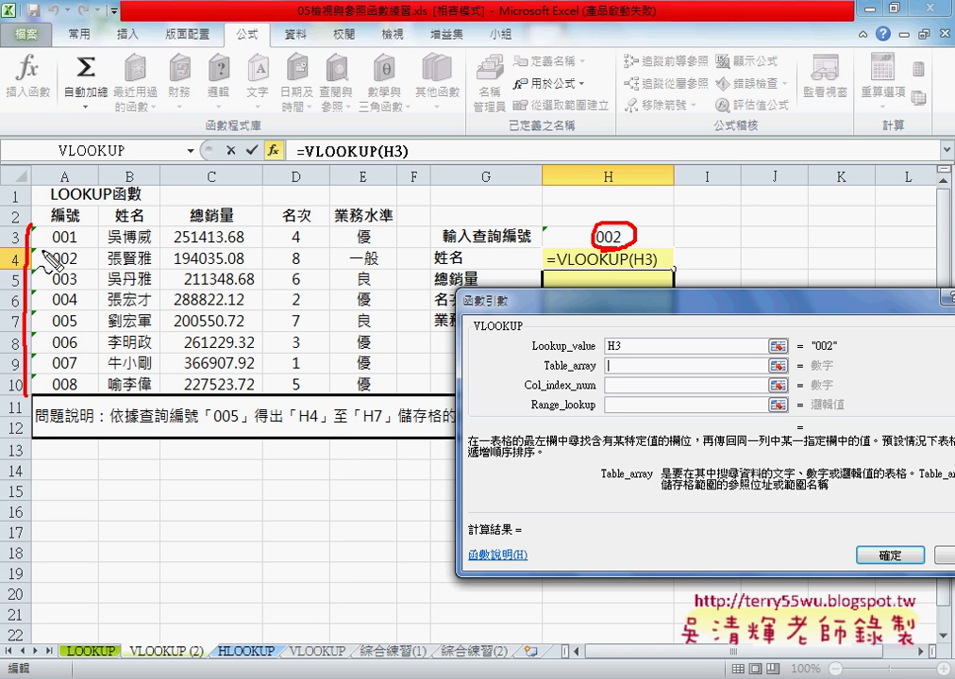
mouse_move(43, 223)
mouse_down()
mouse_move(370, 225)
mouse_move(394, 248)
mouse_move(391, 391)
mouse_move(30, 394)
mouse_move(386, 396)
mouse_up()
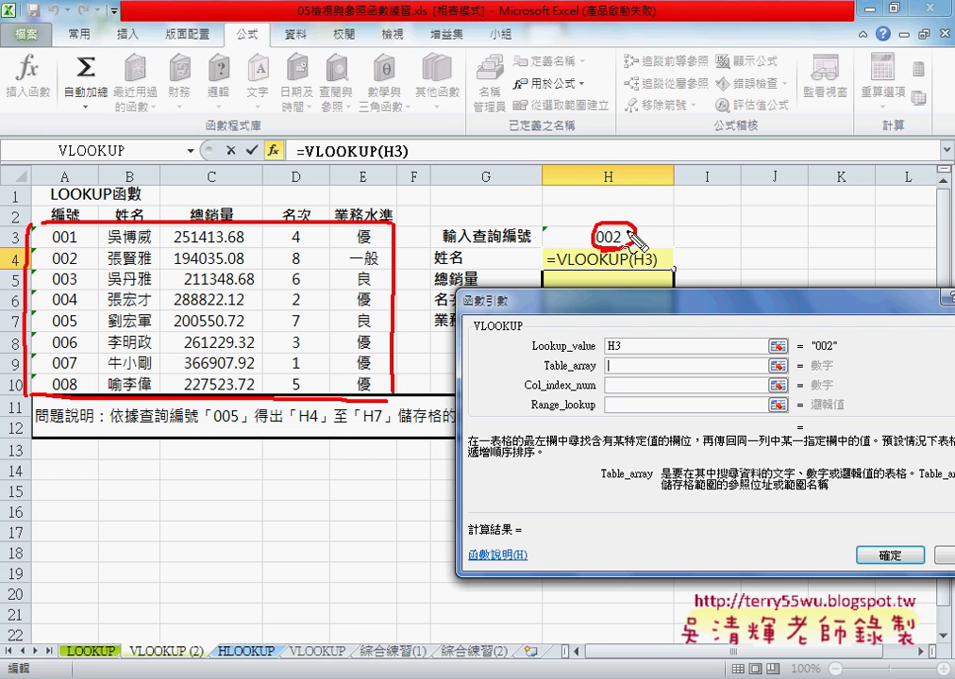
drag(630, 234, 618, 242)
mouse_move(543, 379)
mouse_down()
mouse_move(597, 377)
mouse_move(401, 345)
mouse_move(425, 349)
mouse_up()
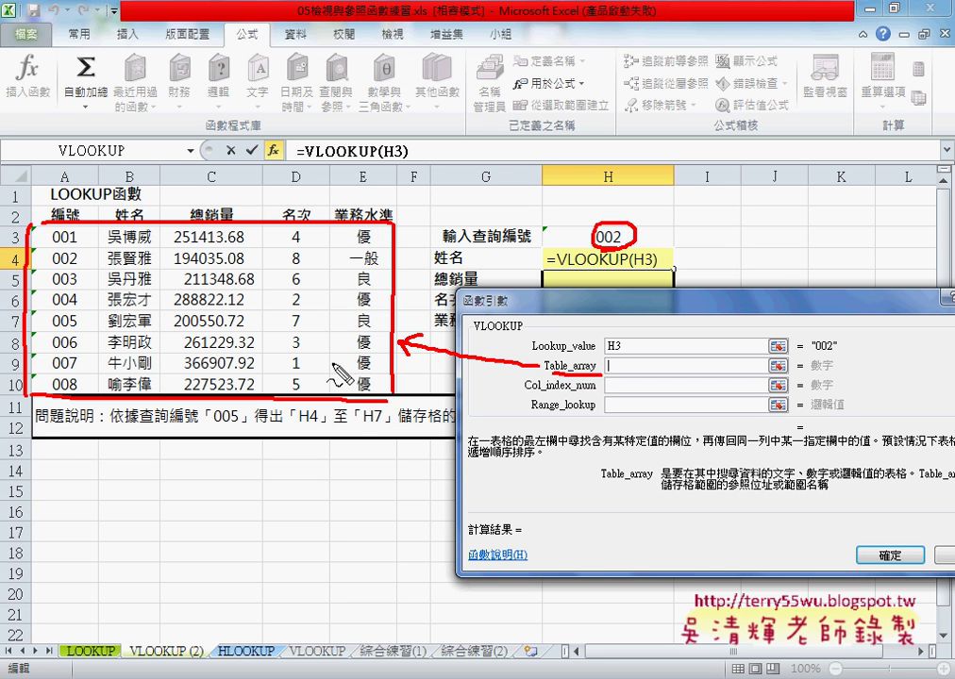
drag(64, 155, 65, 174)
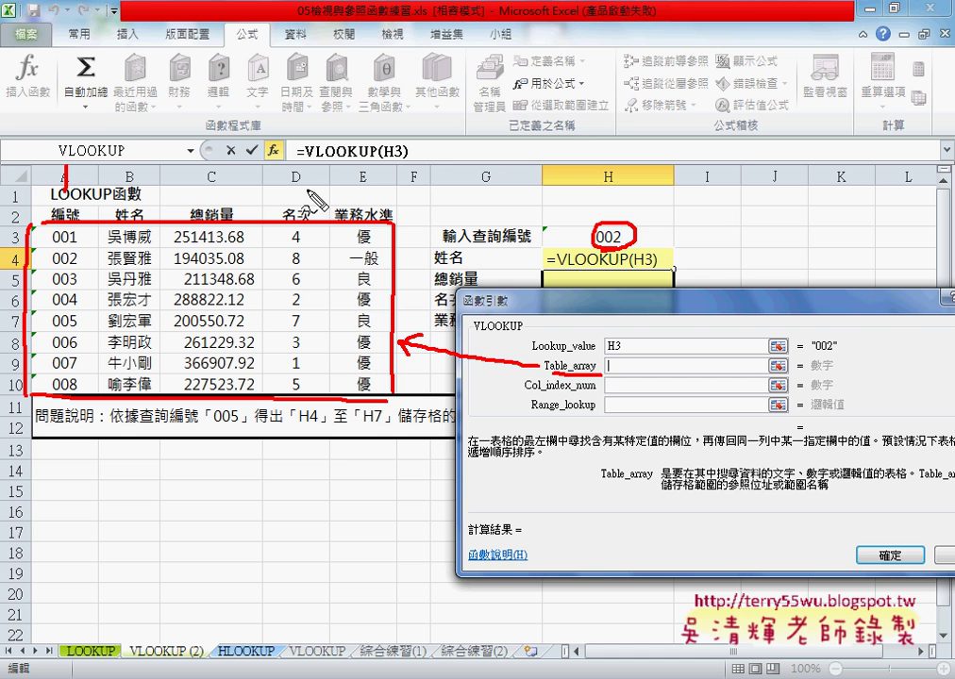
mouse_move(621, 221)
mouse_down()
mouse_move(339, 36)
mouse_move(94, 140)
mouse_up()
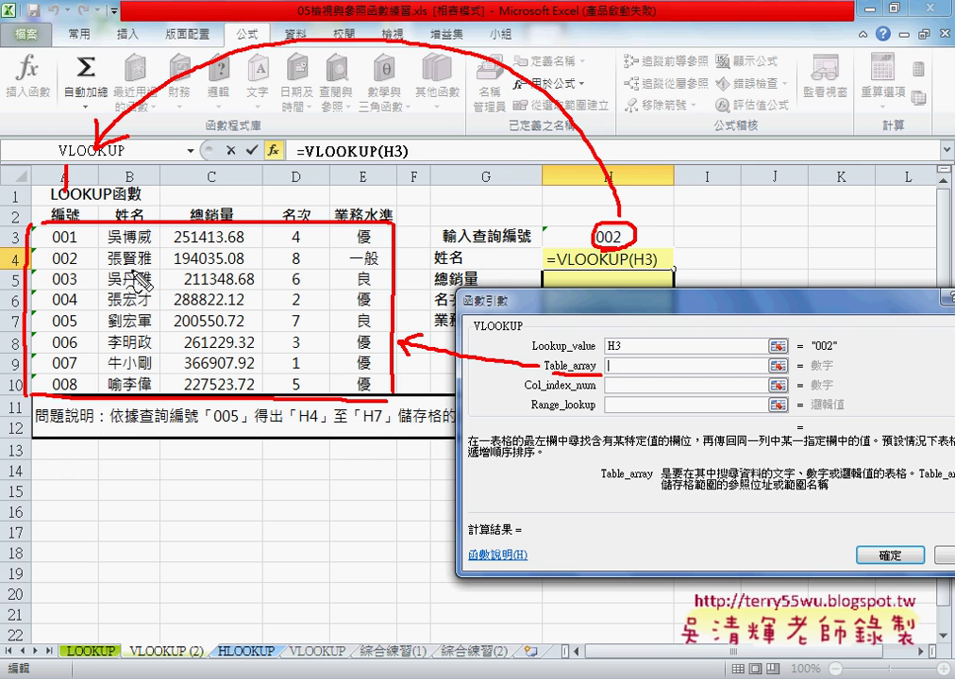
mouse_move(44, 248)
mouse_down()
mouse_move(45, 269)
mouse_move(54, 272)
mouse_up()
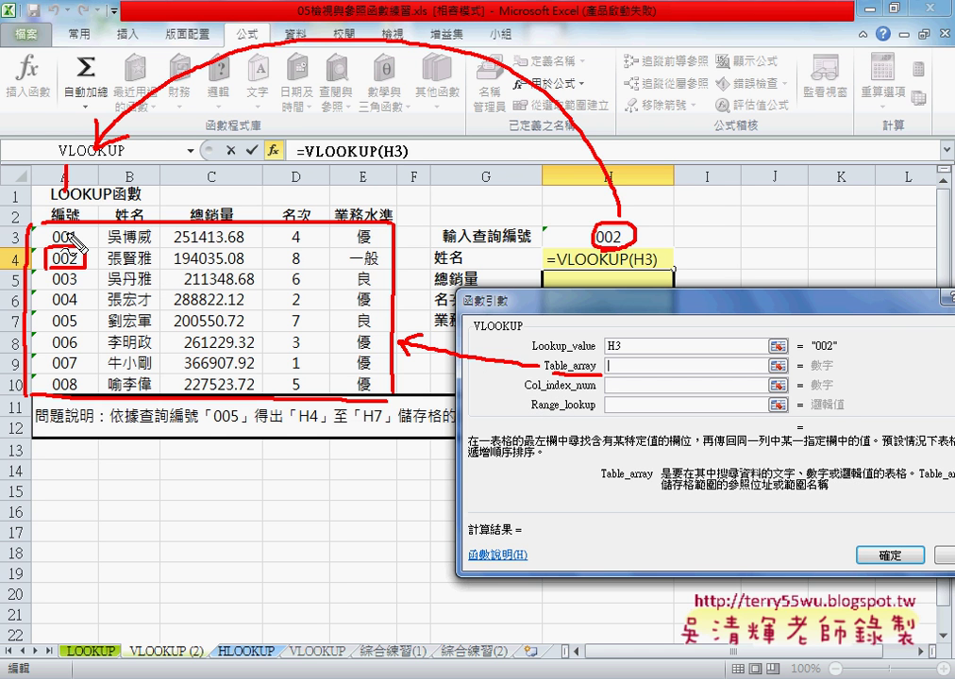
drag(58, 159, 80, 215)
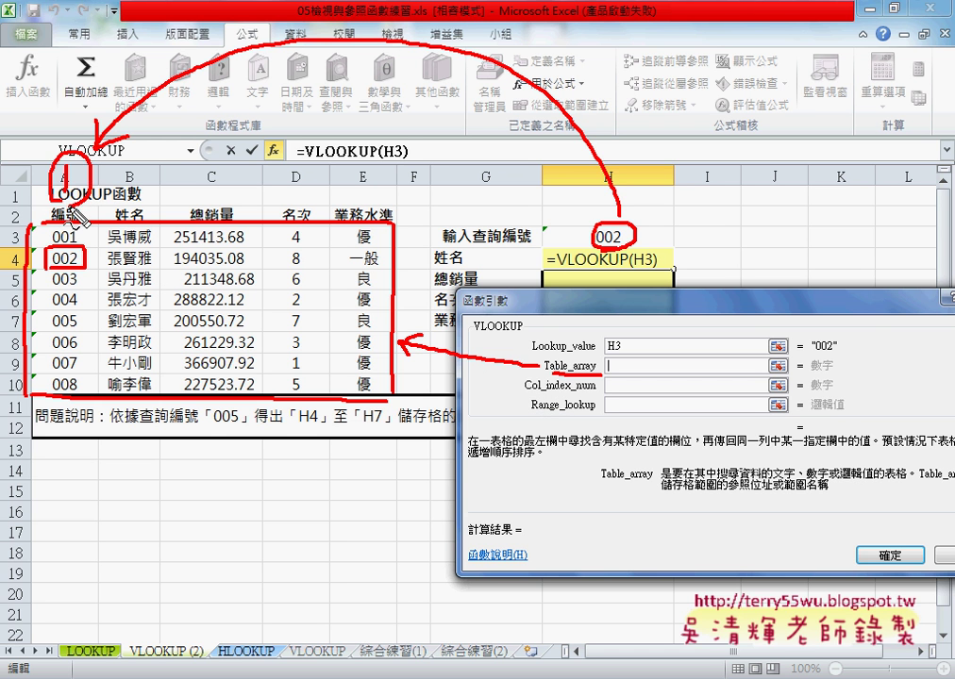
mouse_move(525, 396)
mouse_down()
mouse_move(545, 396)
mouse_move(539, 392)
mouse_up()
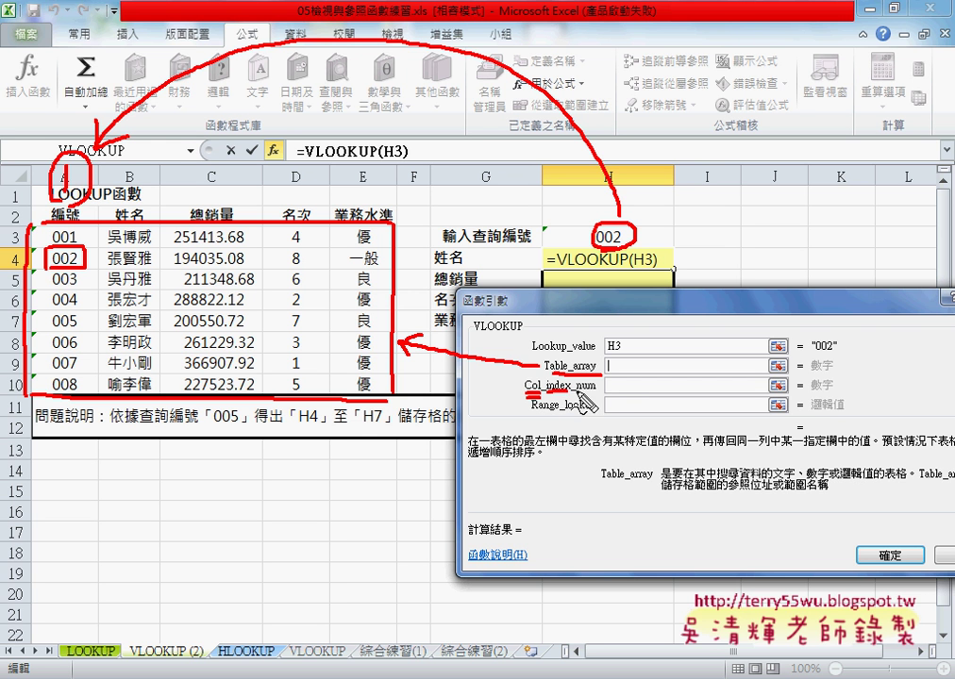
drag(545, 396, 597, 396)
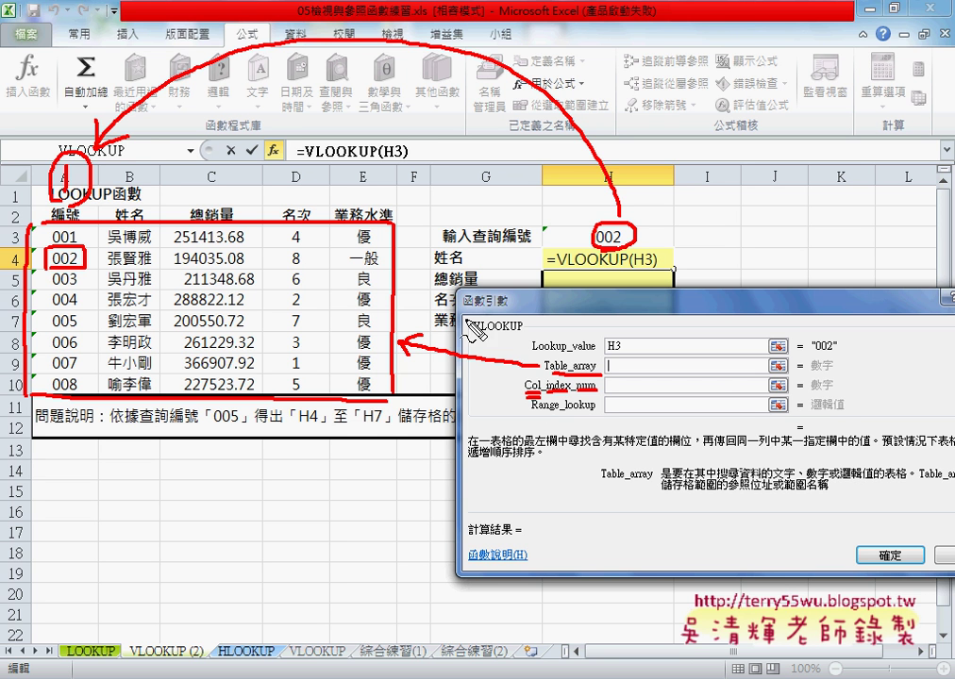
drag(135, 162, 157, 185)
drag(204, 155, 208, 193)
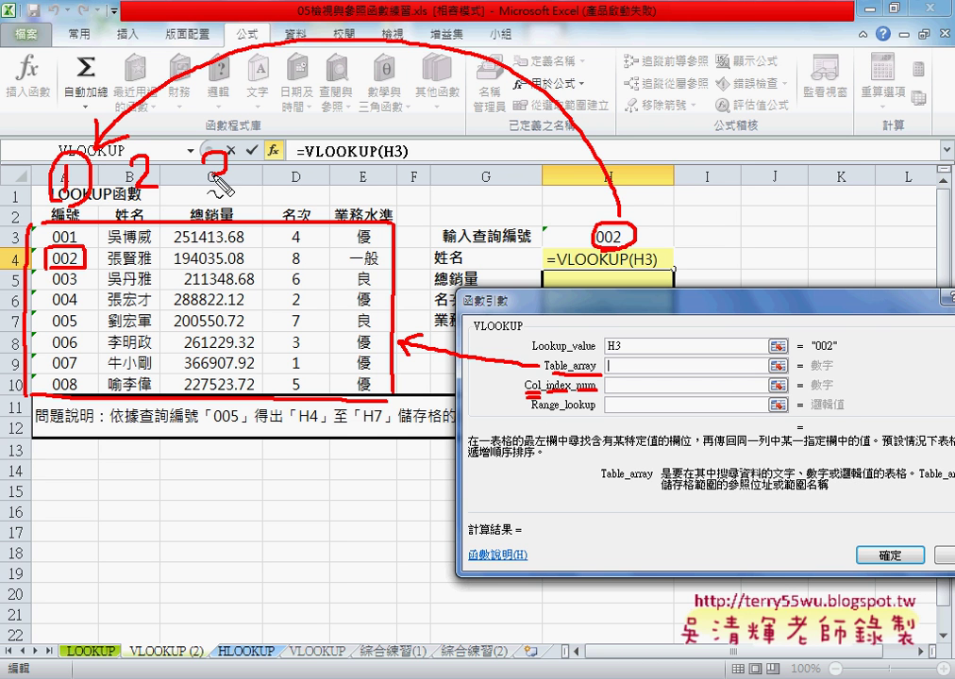
mouse_move(300, 143)
mouse_down()
mouse_move(330, 170)
mouse_move(315, 179)
mouse_move(353, 184)
mouse_up()
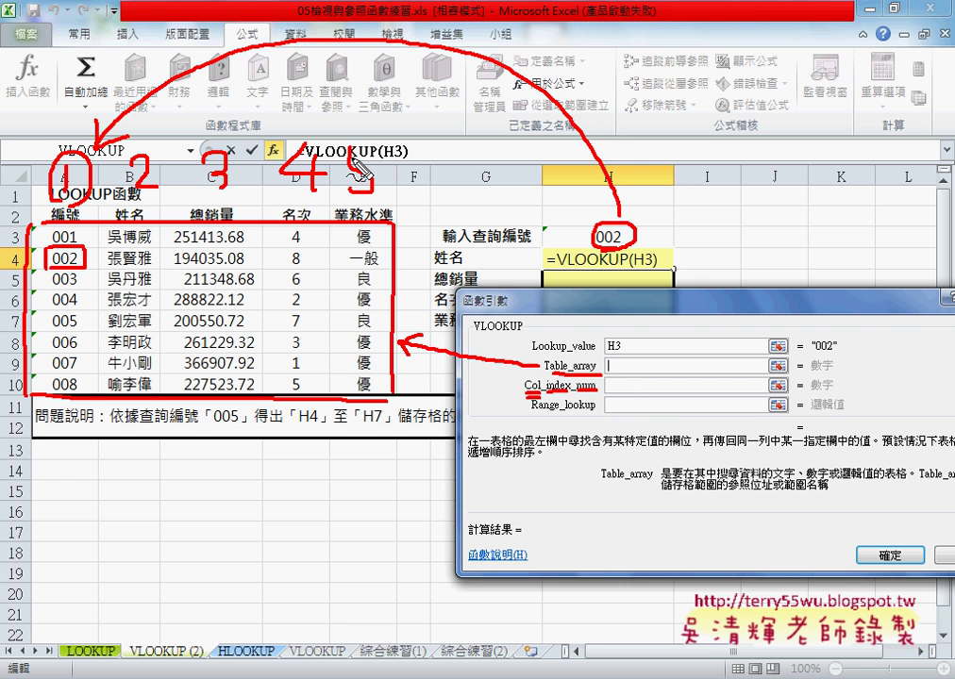
drag(618, 380, 668, 387)
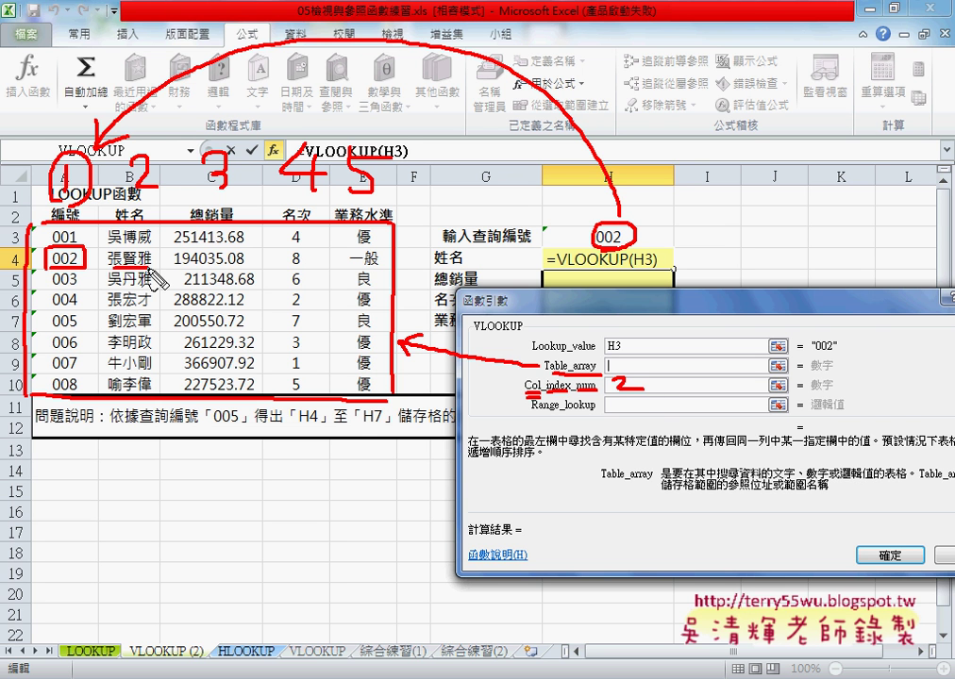
drag(106, 268, 387, 280)
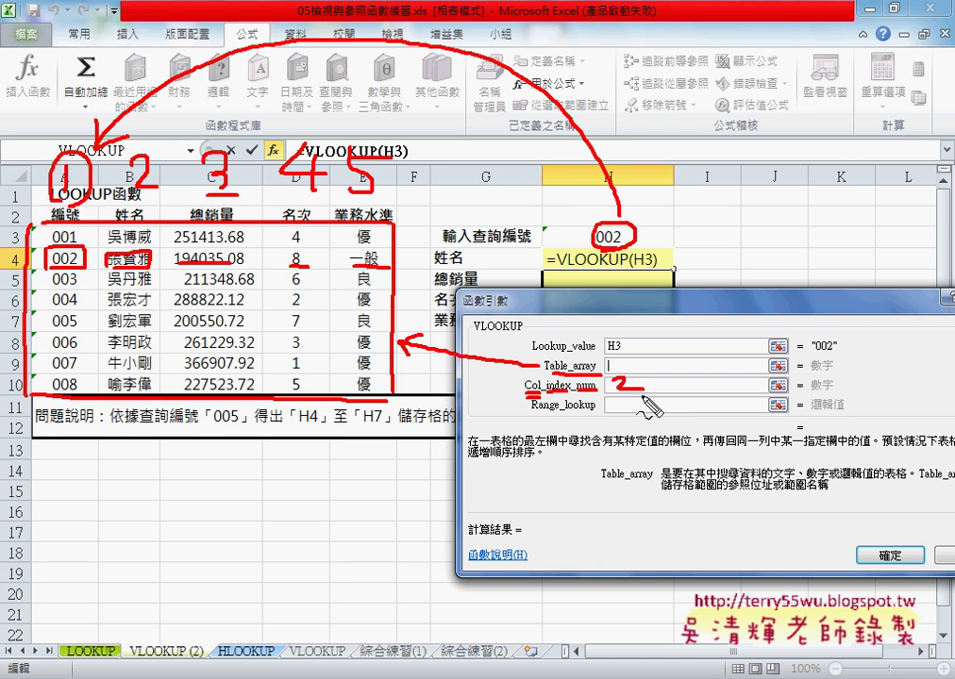
key(Escape)
Set VLOOKUP's column number to 2 and its table range to A3:E10
click(635, 386)
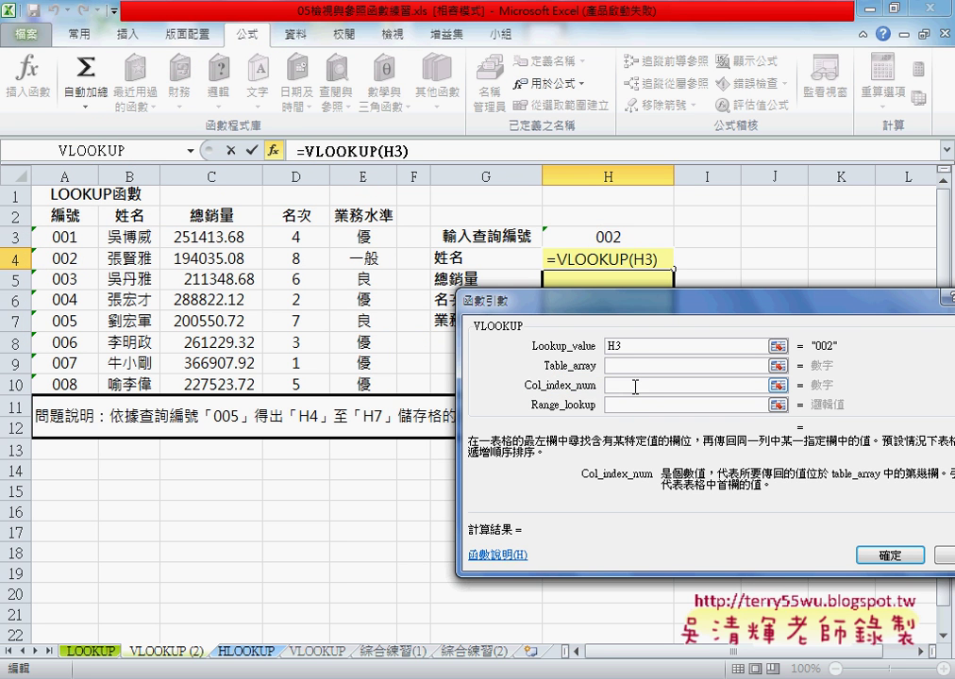
text(2)
key(shift+Tab)
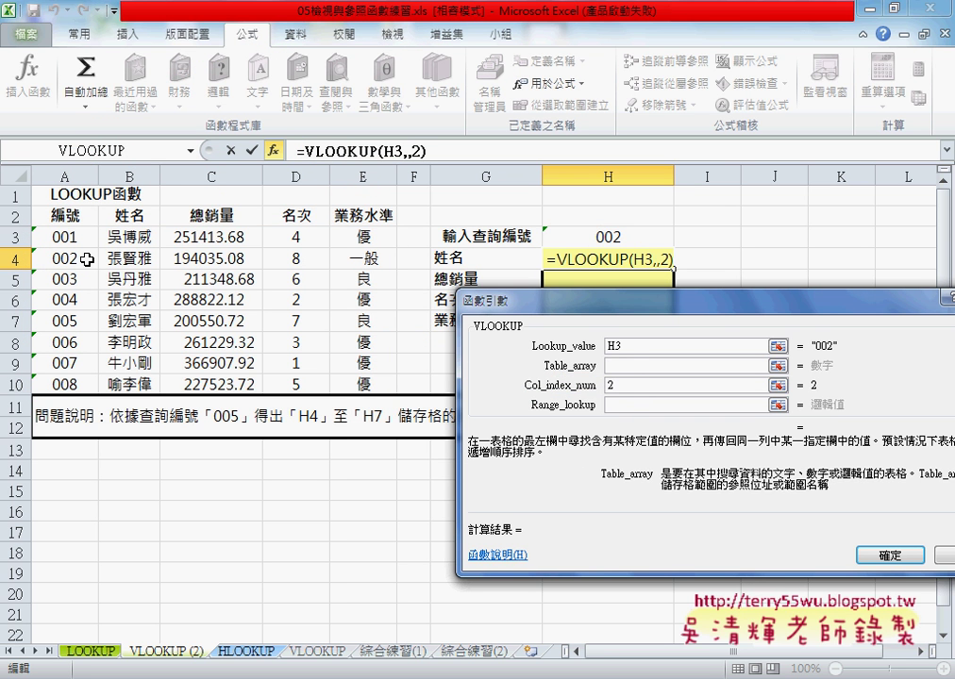
drag(64, 236, 368, 384)
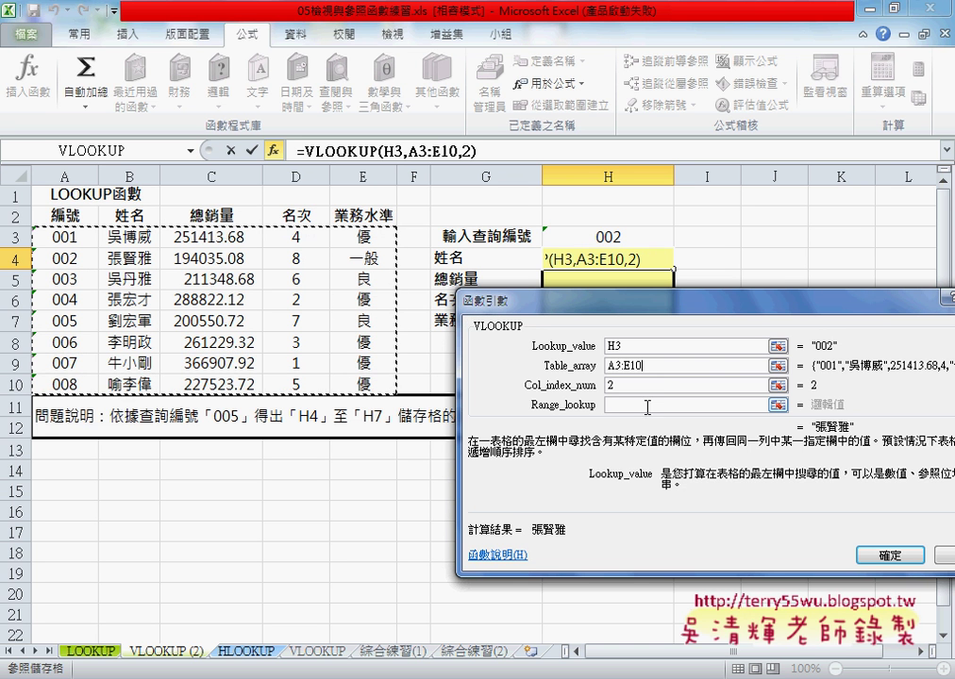
click(638, 405)
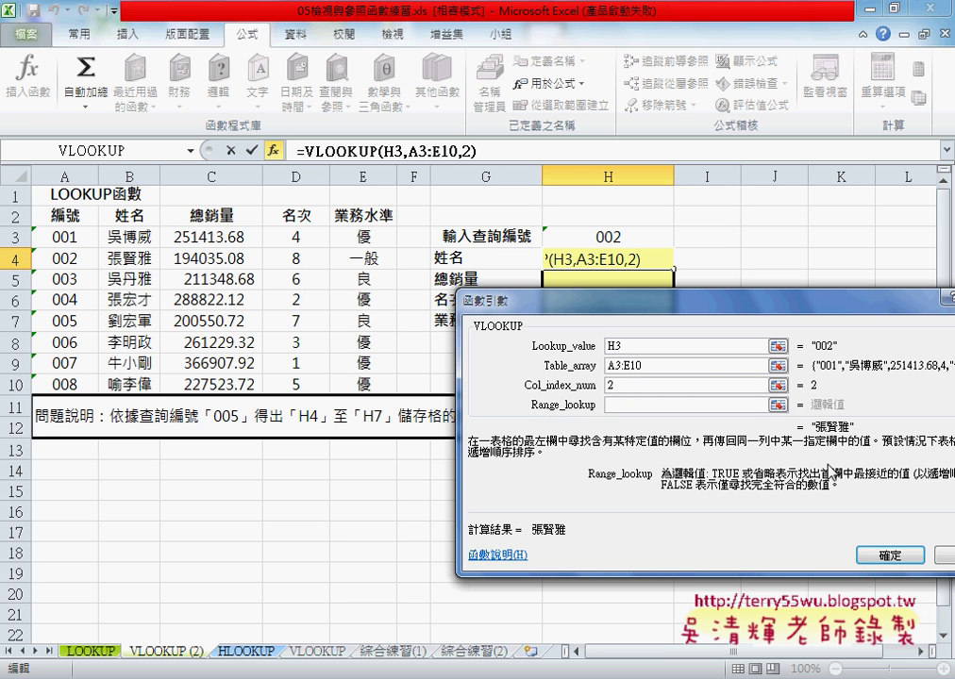
drag(608, 300, 472, 316)
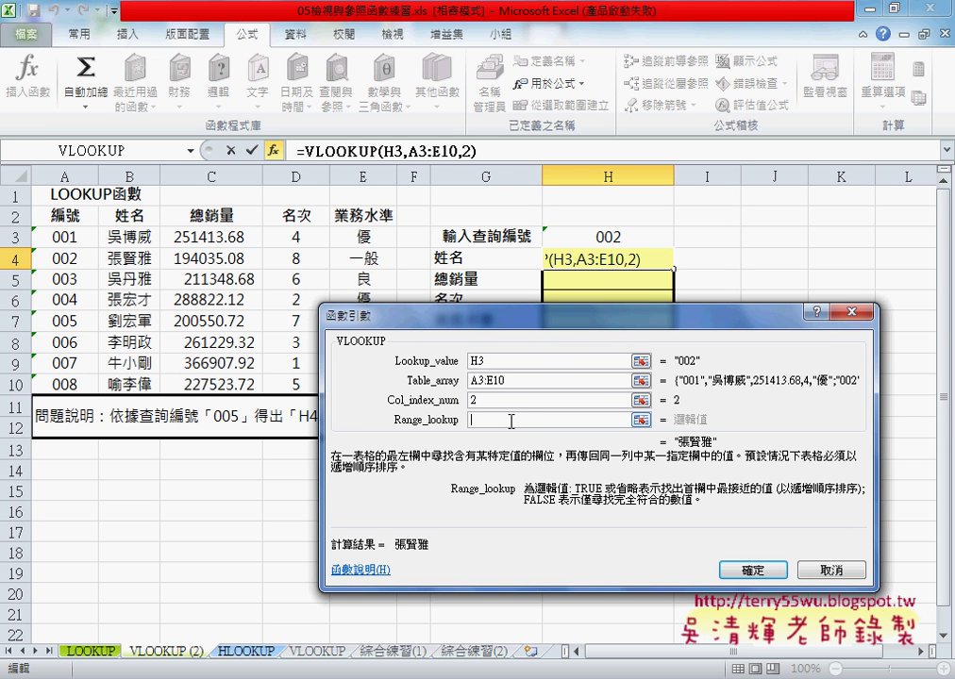
Set the match type to 0 after briefly trying 1, then commit the formula
text(0)
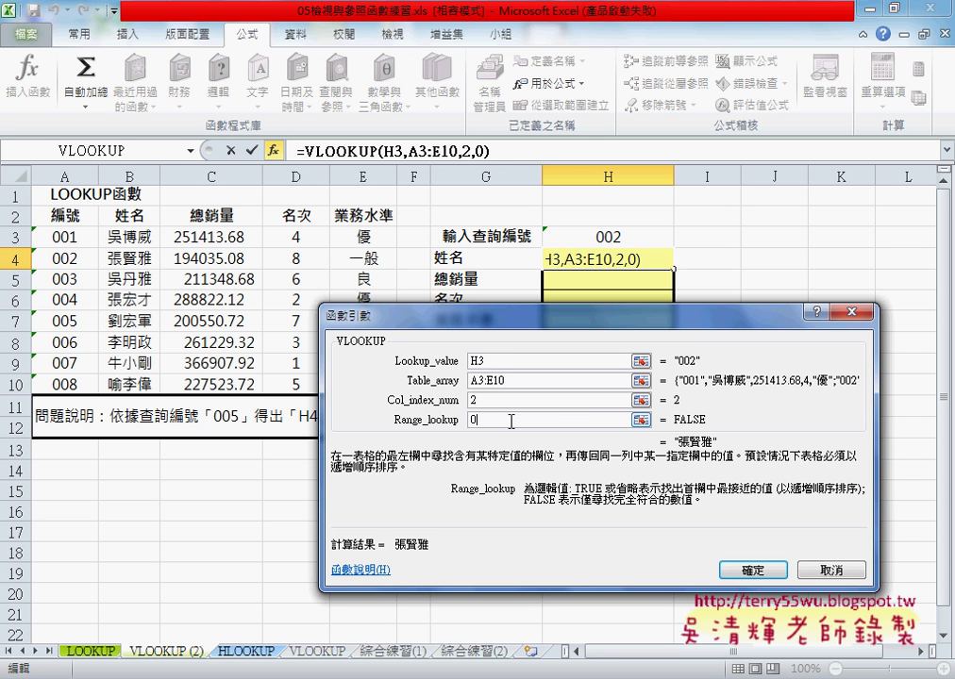
key(BackSpace)
text(1)
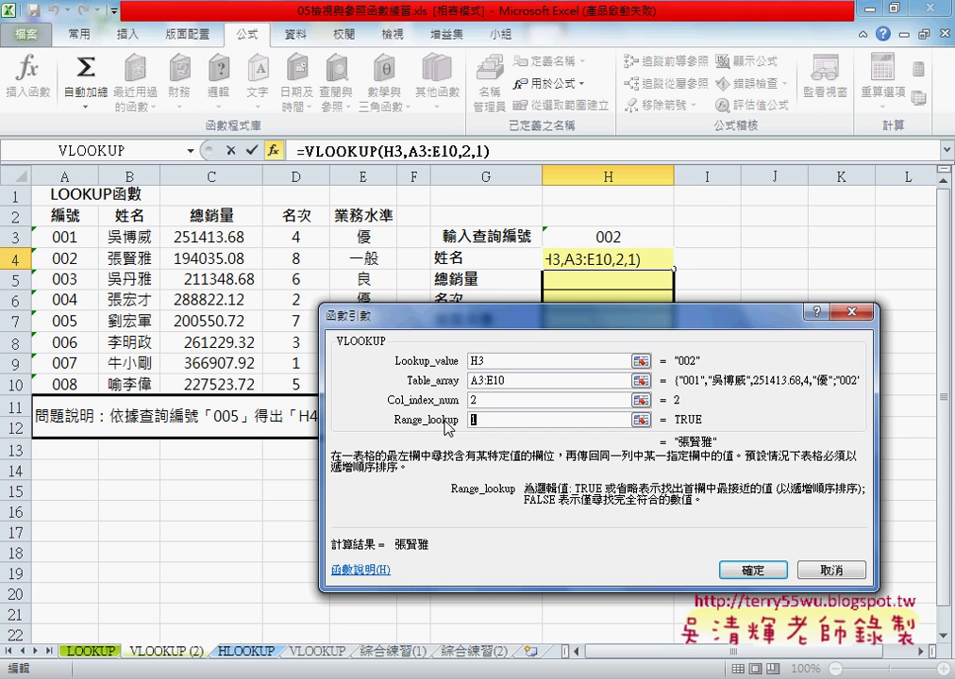
key(BackSpace)
text(0)
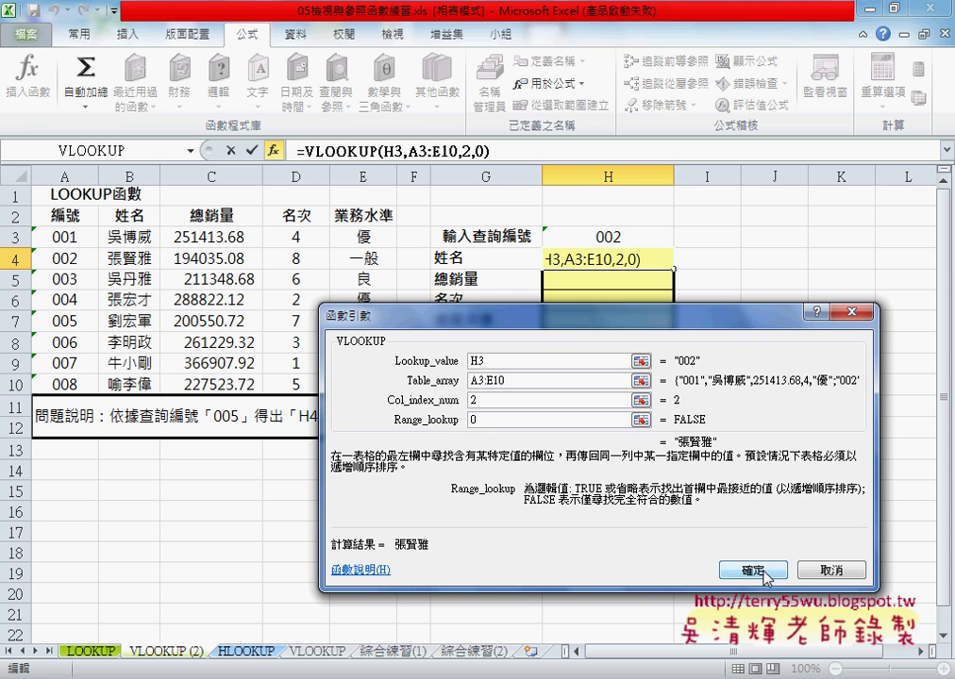
click(756, 571)
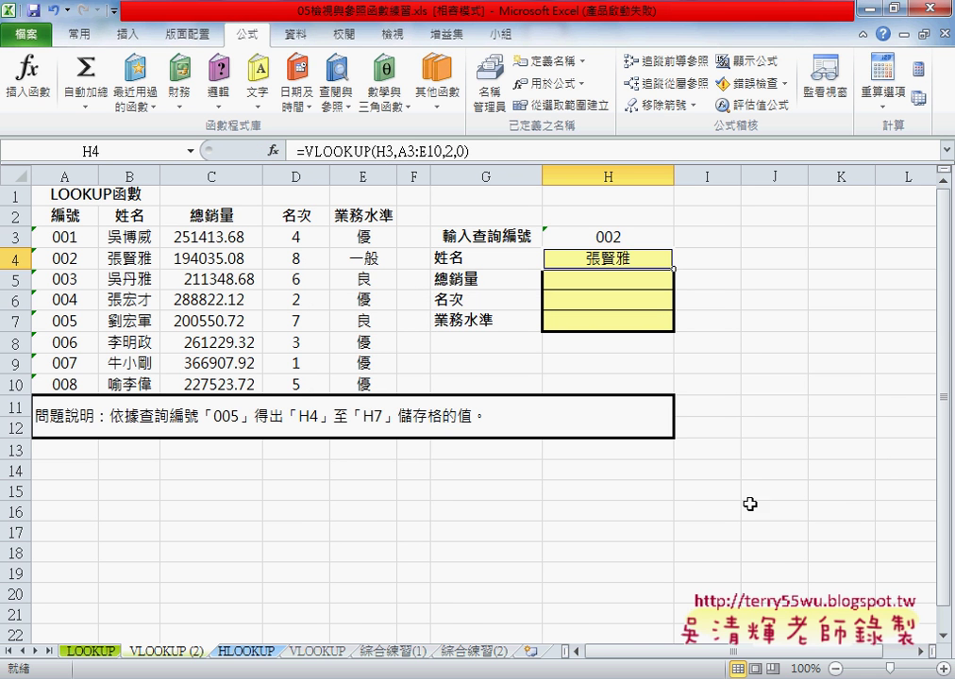
click(630, 237)
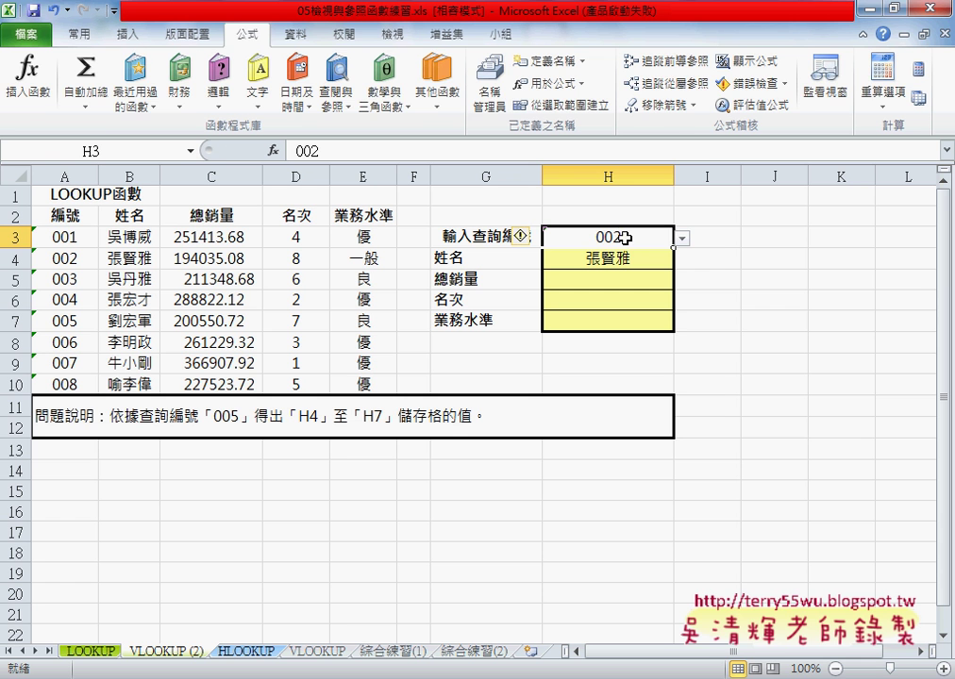
double_click(618, 237)
drag(614, 237, 631, 237)
text(9)
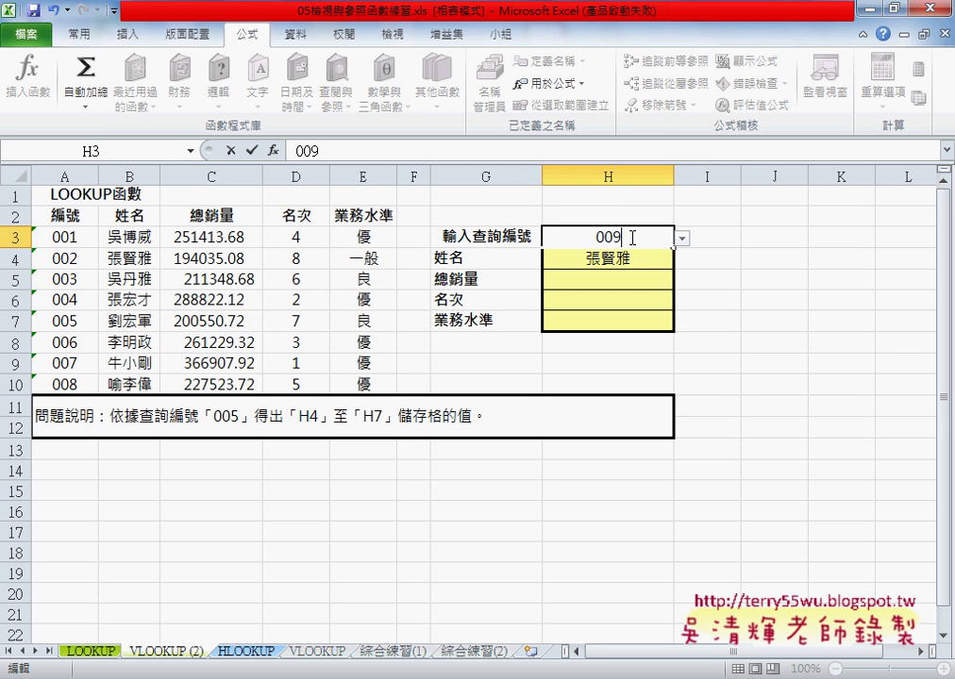
key(Return)
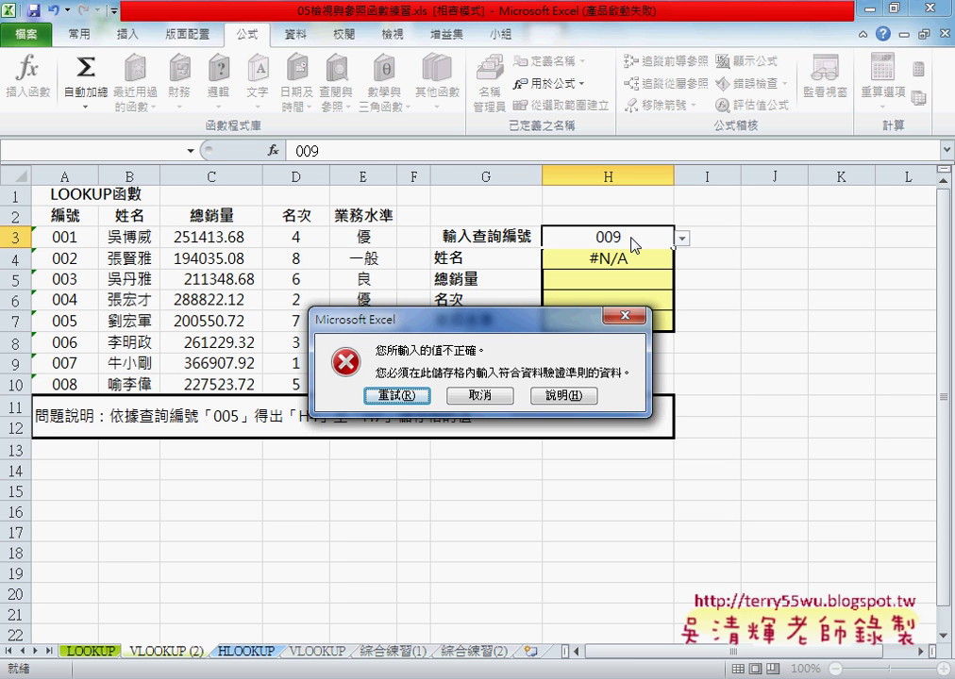
drag(632, 243, 636, 243)
drag(577, 285, 627, 268)
mouse_move(706, 266)
mouse_down()
mouse_move(704, 285)
mouse_move(722, 271)
mouse_up()
mouse_move(696, 281)
mouse_down()
mouse_move(721, 278)
mouse_move(712, 285)
mouse_up()
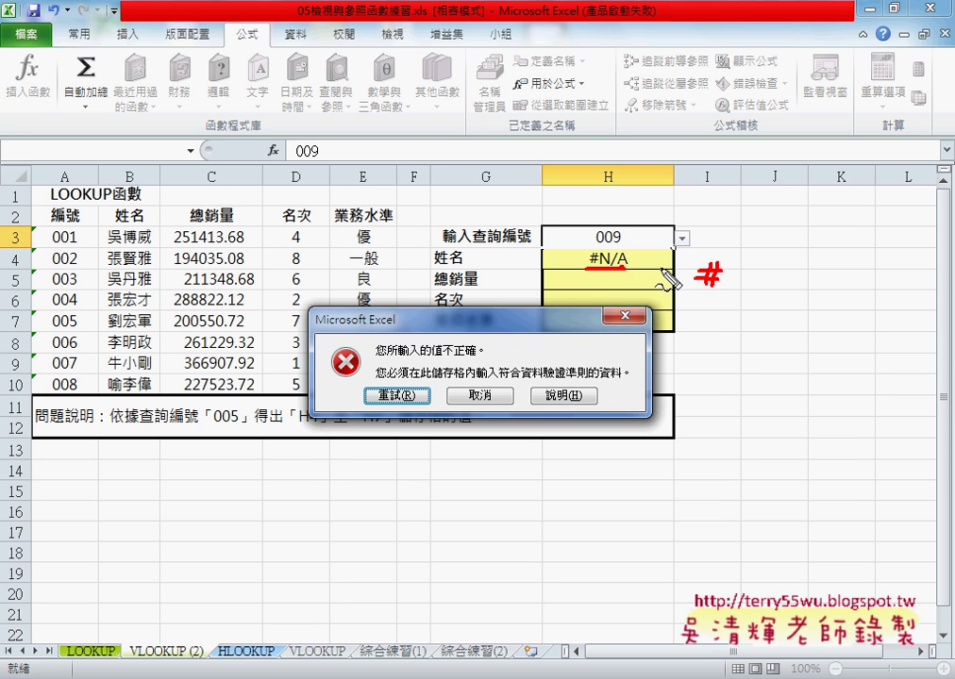
key(Escape)
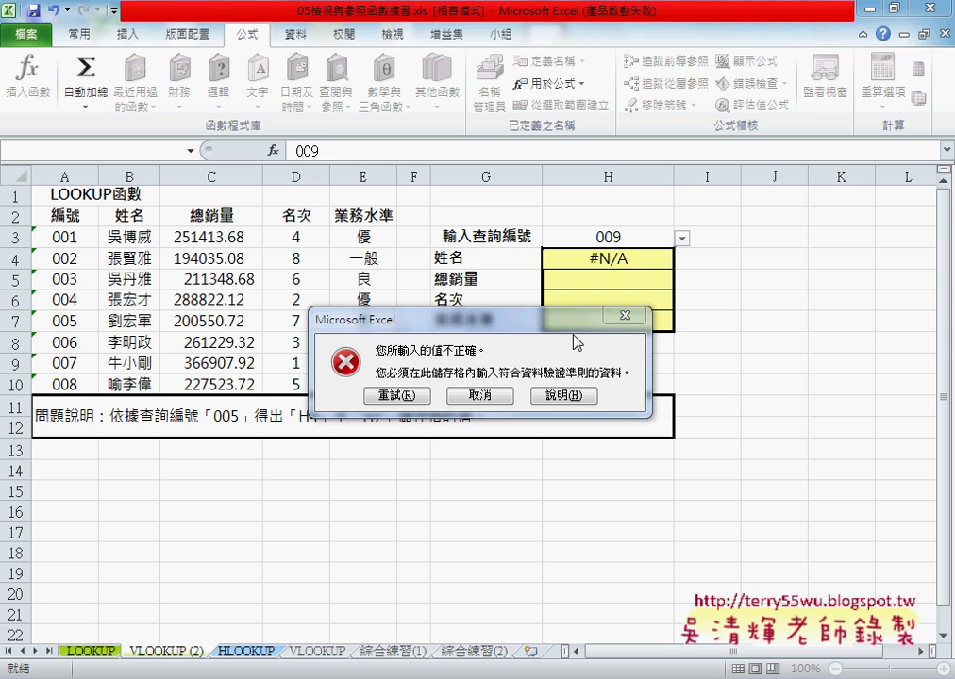
click(480, 395)
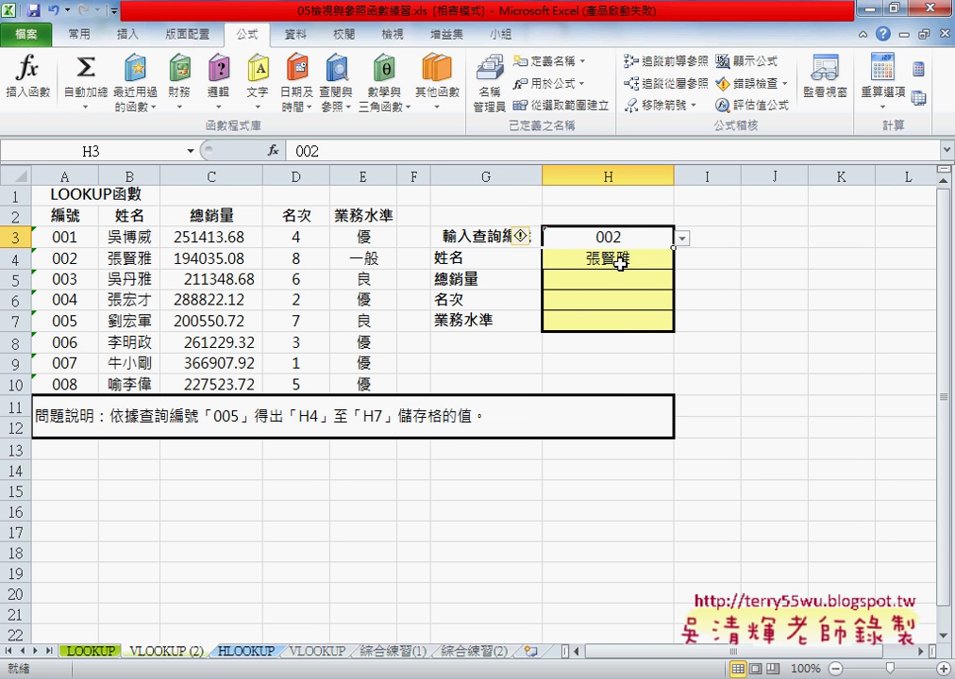
click(620, 265)
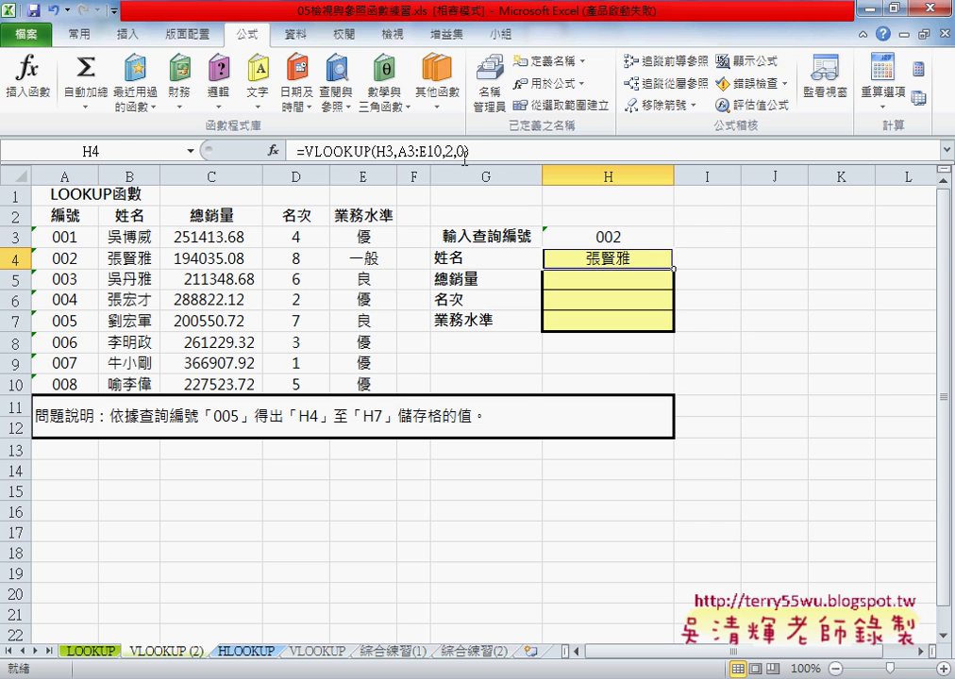
Change H4's VLOOKUP match type from 0 to 1 for an approximate match
click(315, 151)
click(273, 151)
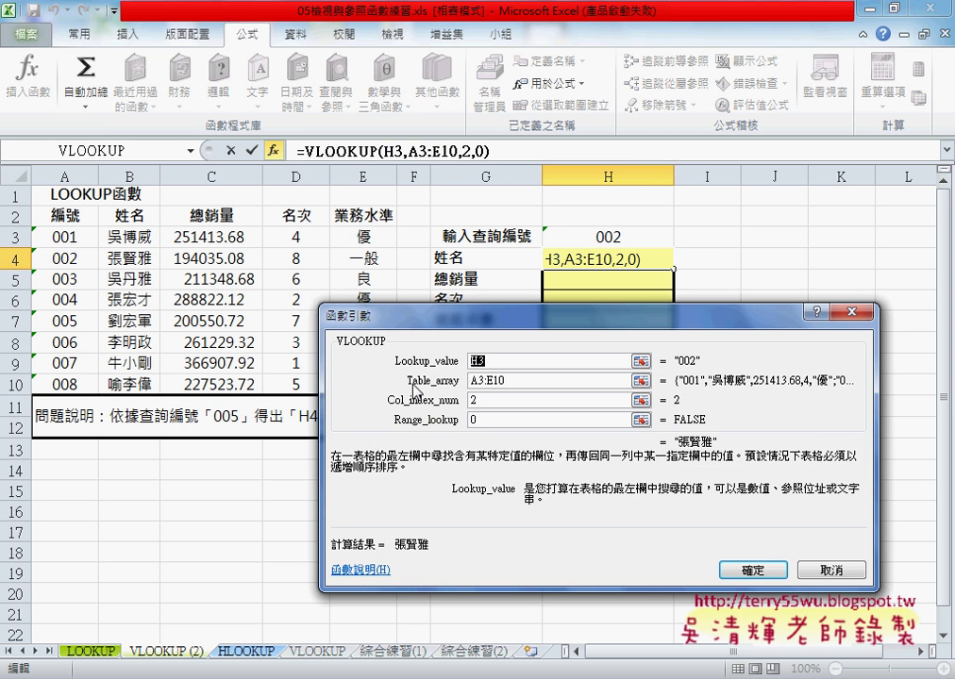
click(468, 415)
key(BackSpace)
text(1)
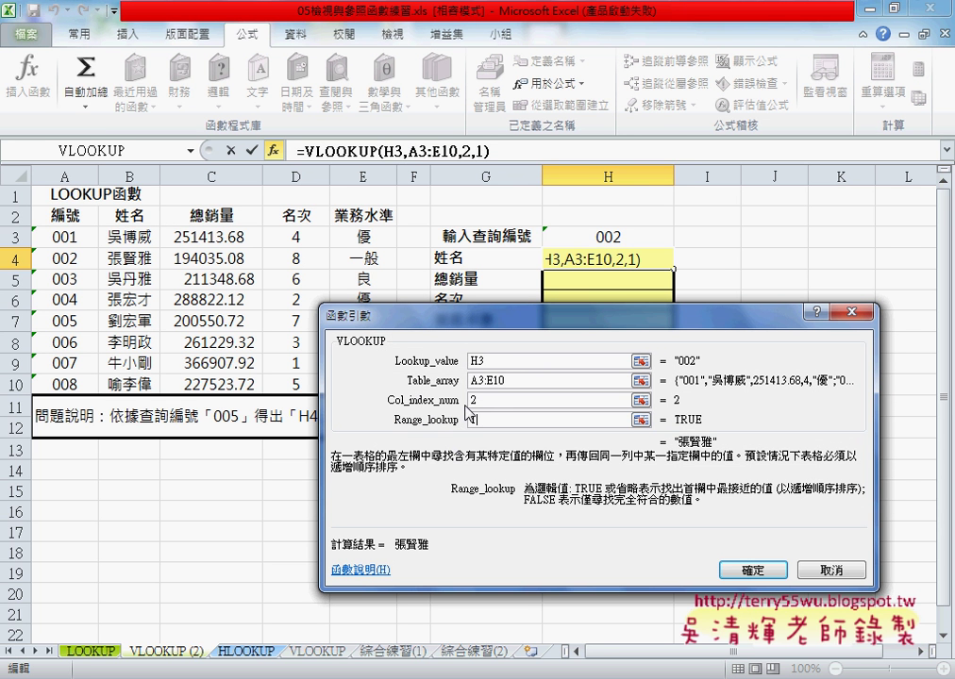
click(779, 570)
Enter the out-of-range lookup number 009 in H3 and move the resulting error message aside
double_click(635, 240)
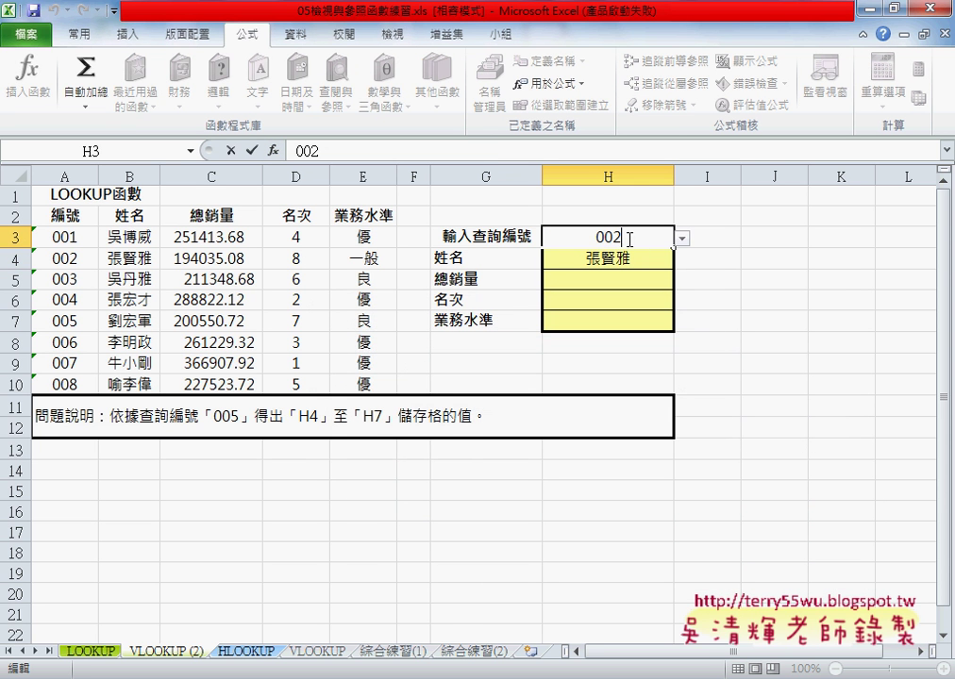
key(BackSpace)
text(9)
key(Return)
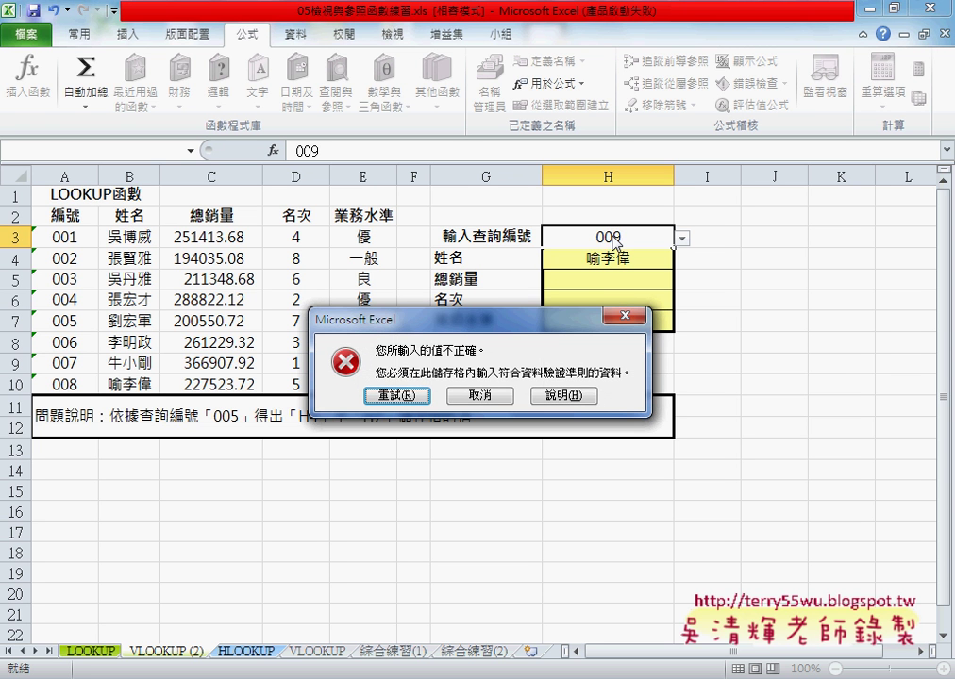
drag(539, 323, 721, 390)
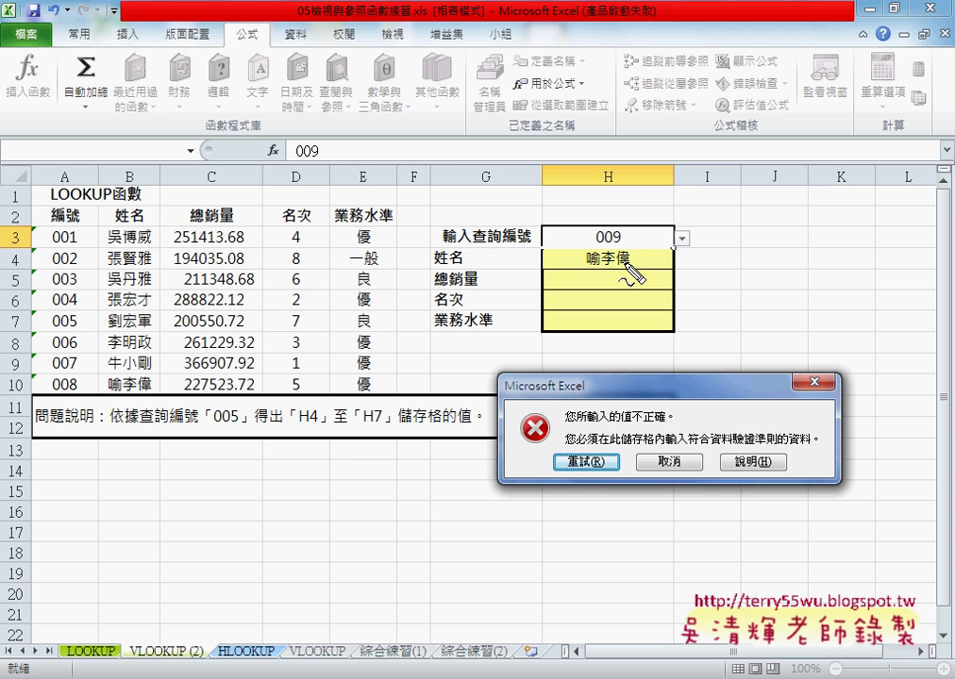
Pen-mark 009, the error wording and row 10's 008, then cancel so H3 reverts to 002
drag(594, 246, 623, 244)
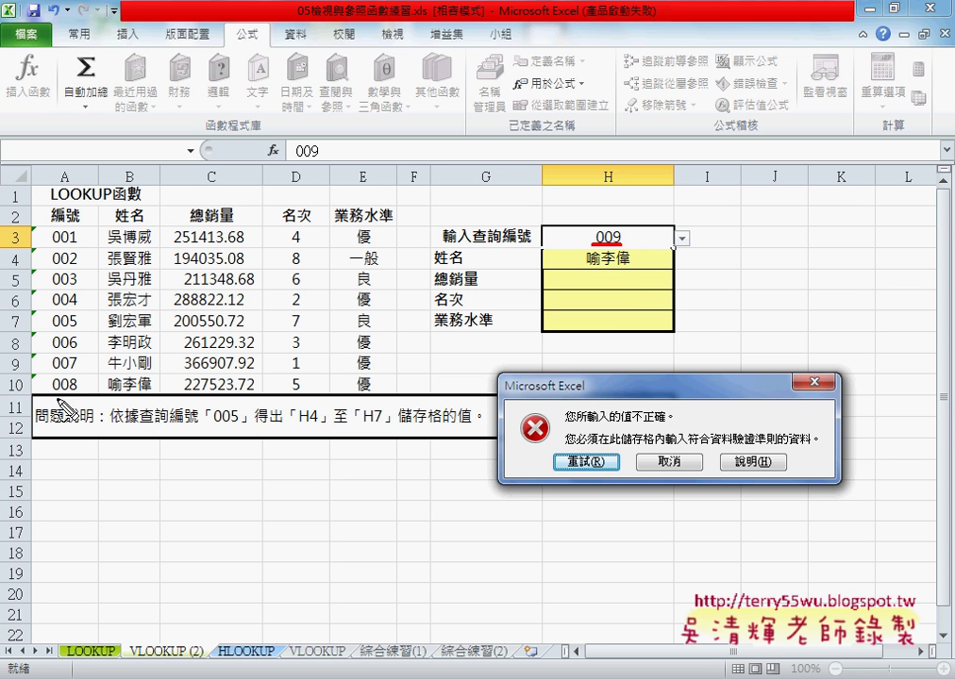
drag(622, 425, 667, 427)
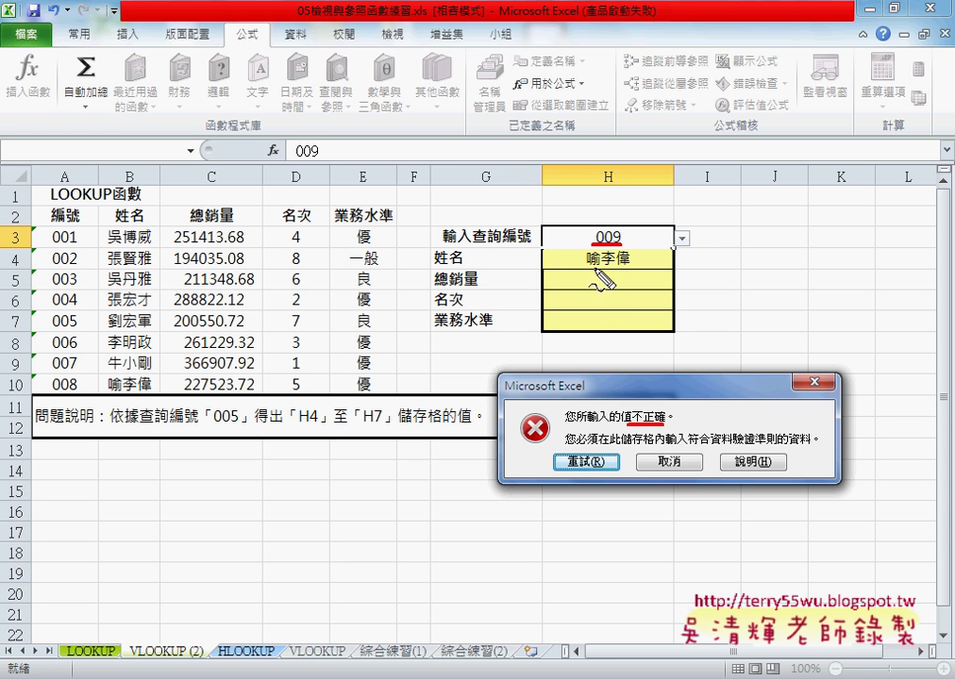
drag(593, 268, 624, 268)
drag(119, 400, 155, 398)
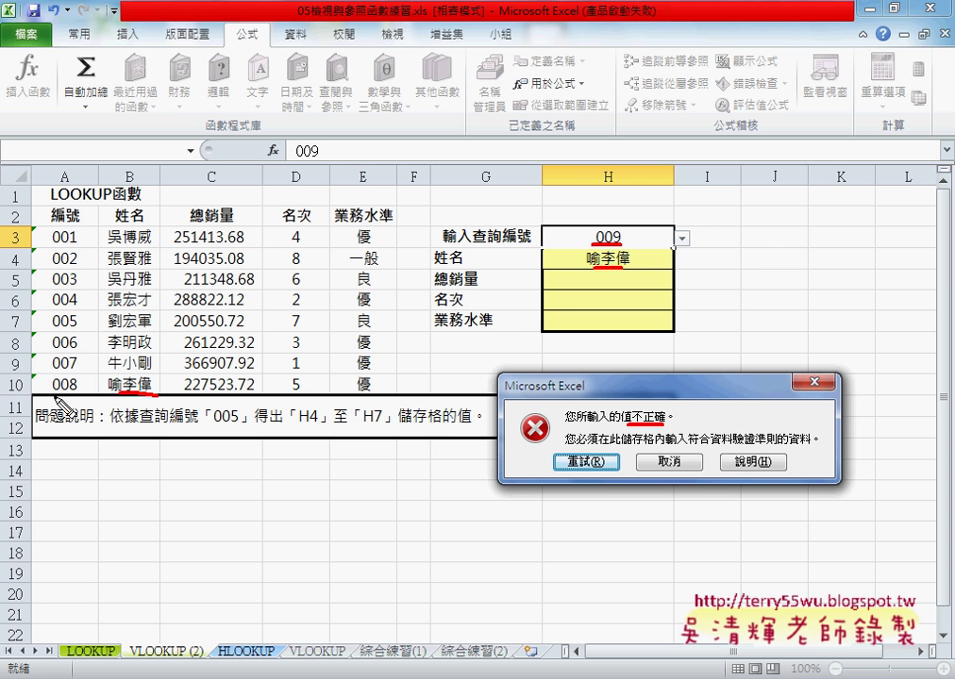
mouse_move(58, 371)
mouse_down()
mouse_move(85, 395)
mouse_move(573, 273)
mouse_up()
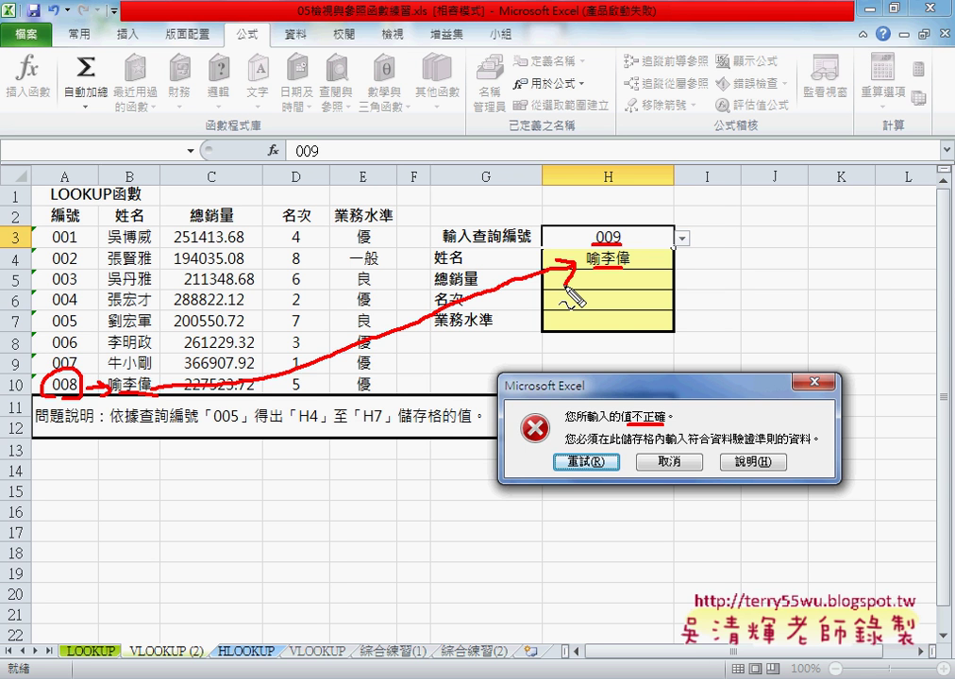
key(Escape)
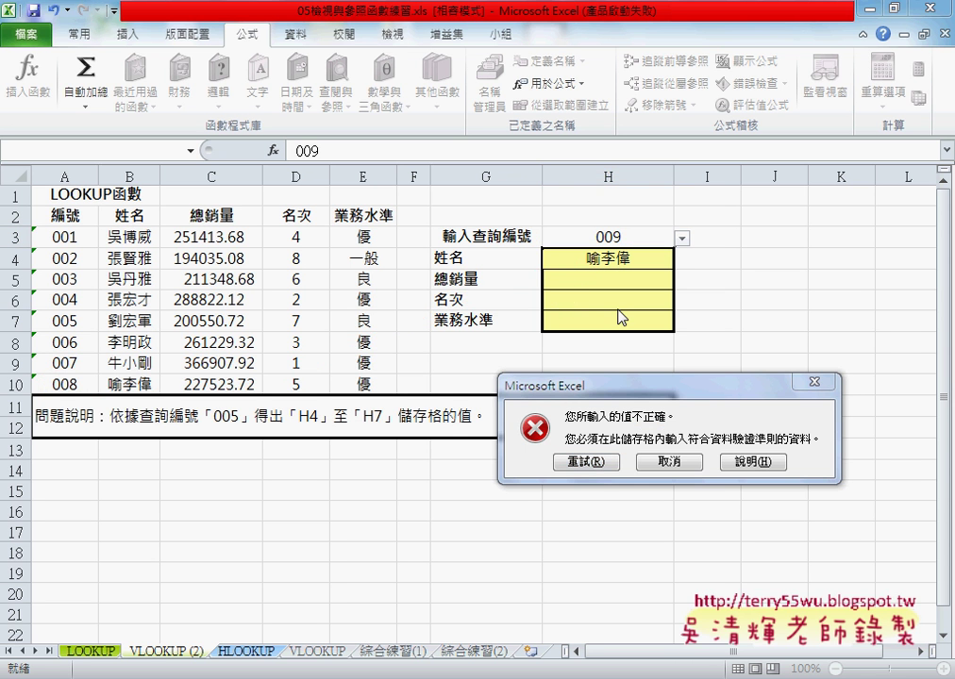
click(674, 462)
Copy H4's formula into H5 as =VLOOKUP(H3,A3:E10,3,1), returning sales 194035.08
click(644, 267)
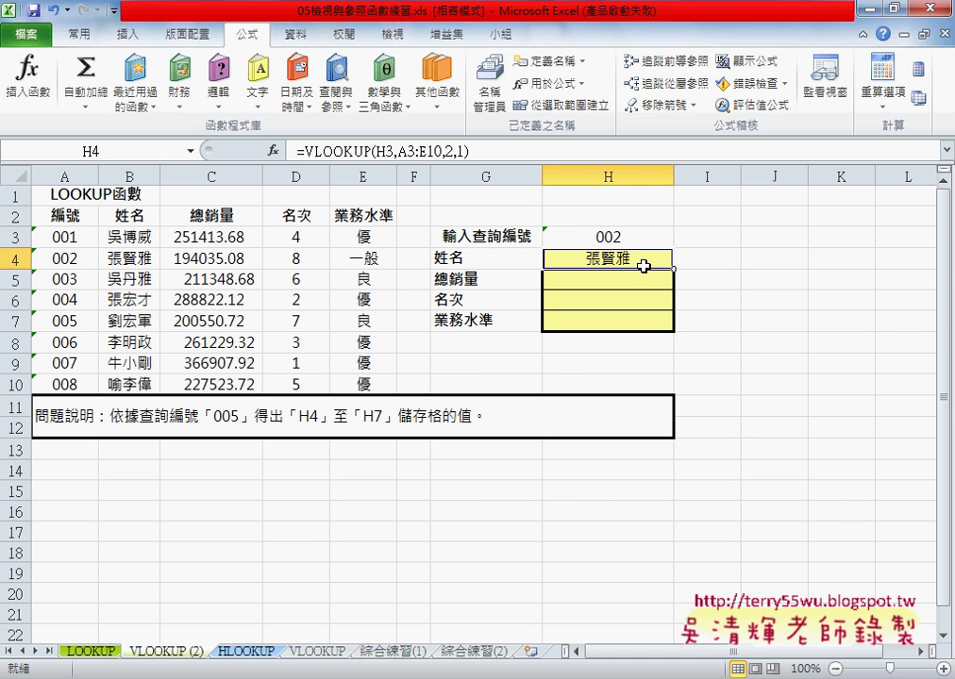
click(640, 283)
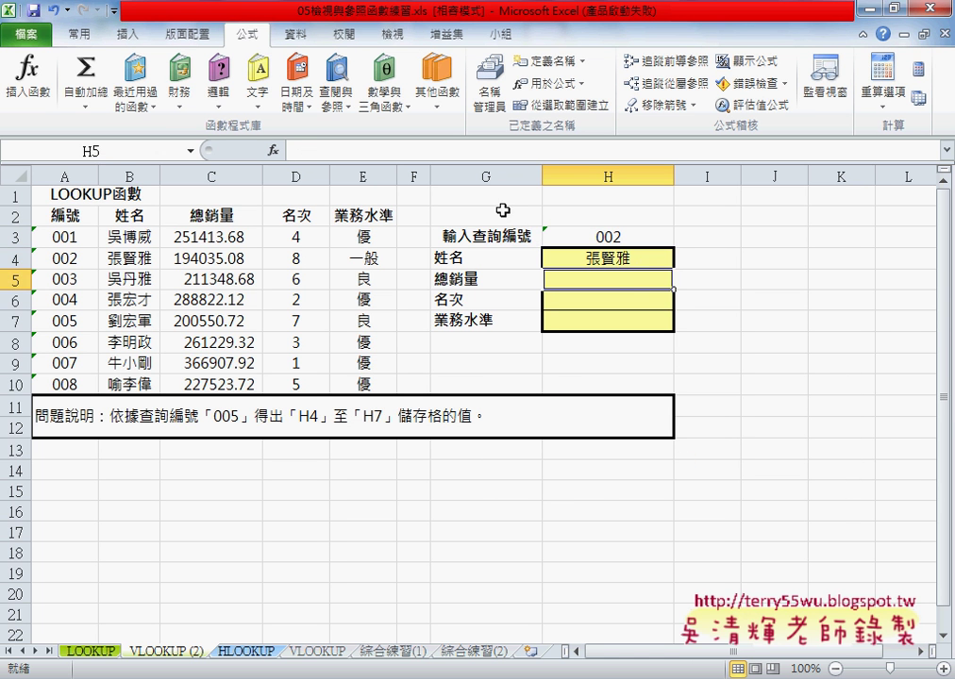
click(627, 256)
drag(469, 151, 296, 151)
key(ctrl+c)
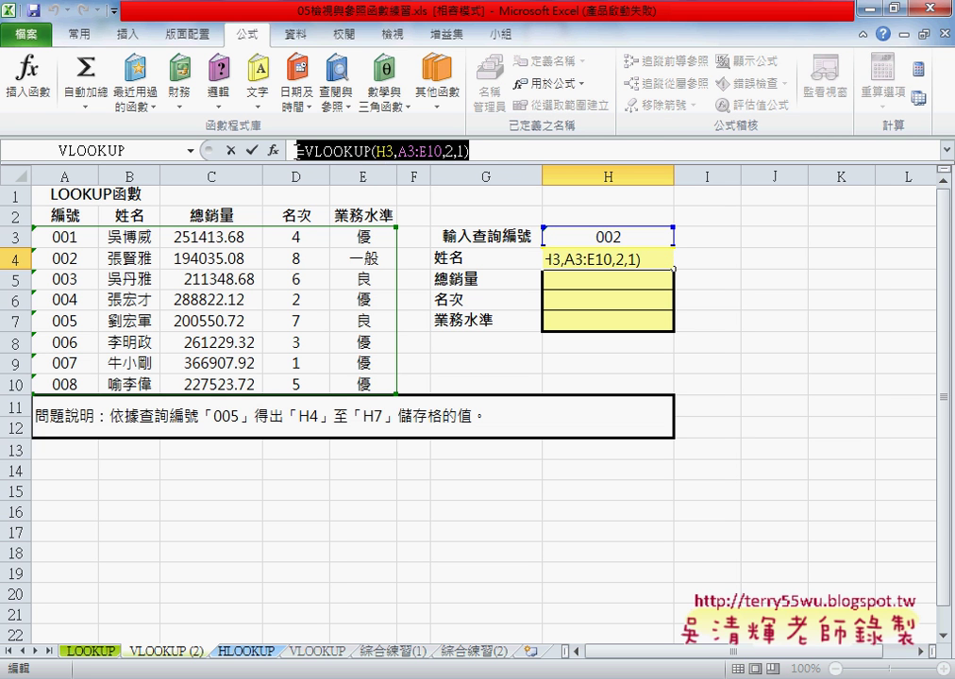
click(231, 151)
click(608, 280)
click(380, 151)
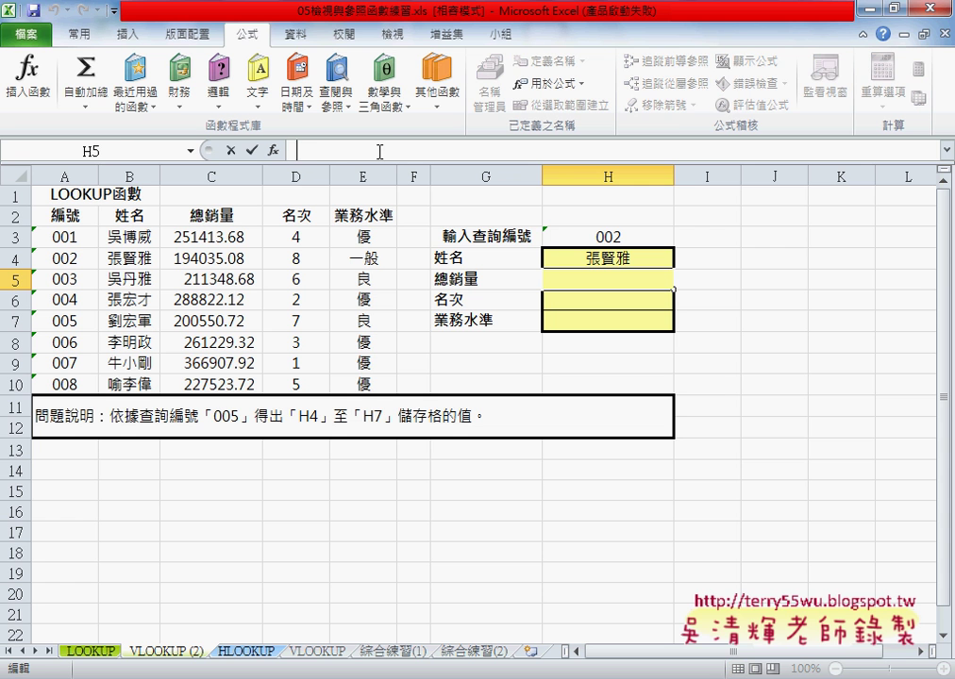
key(ctrl+v)
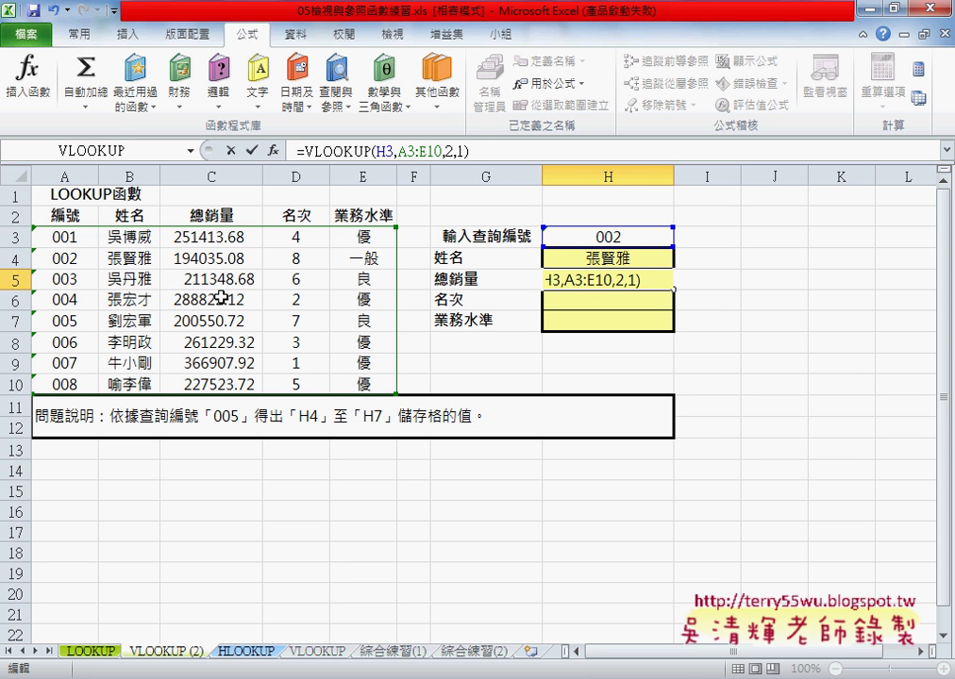
double_click(451, 151)
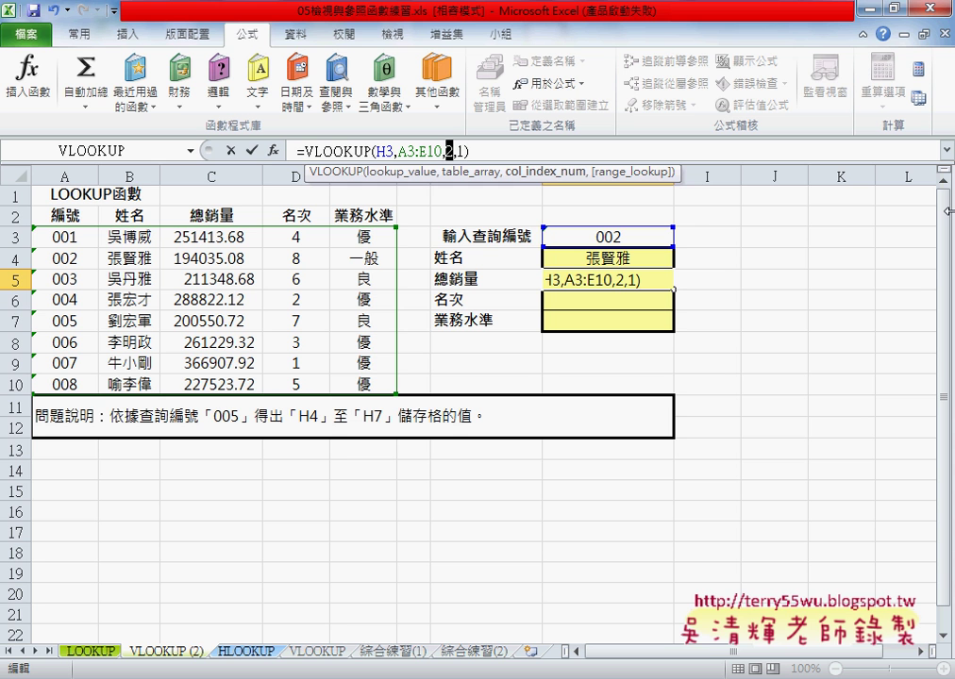
text(3)
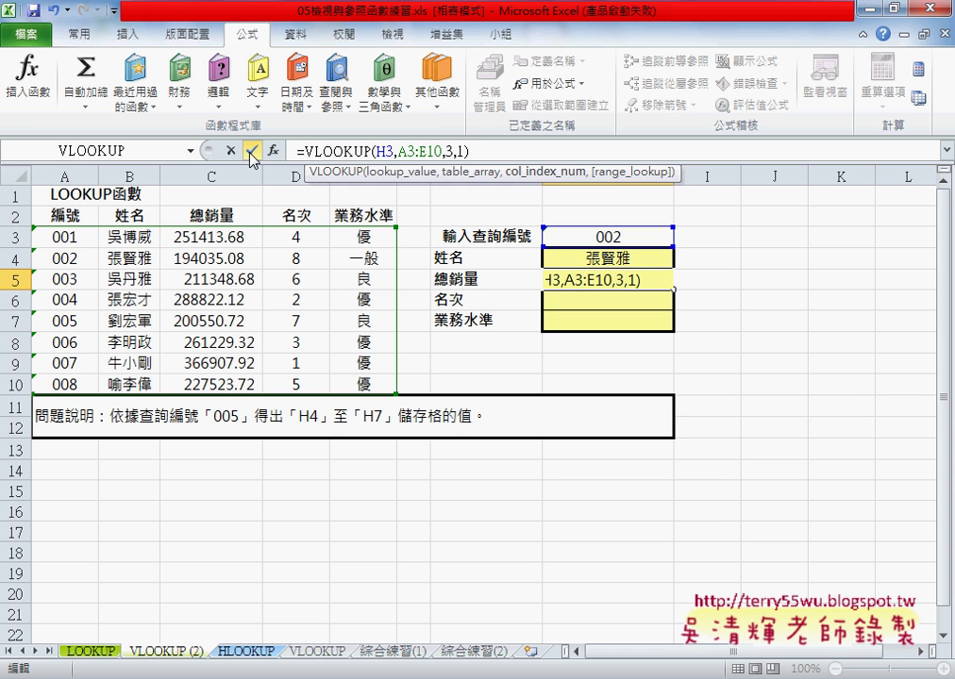
click(251, 151)
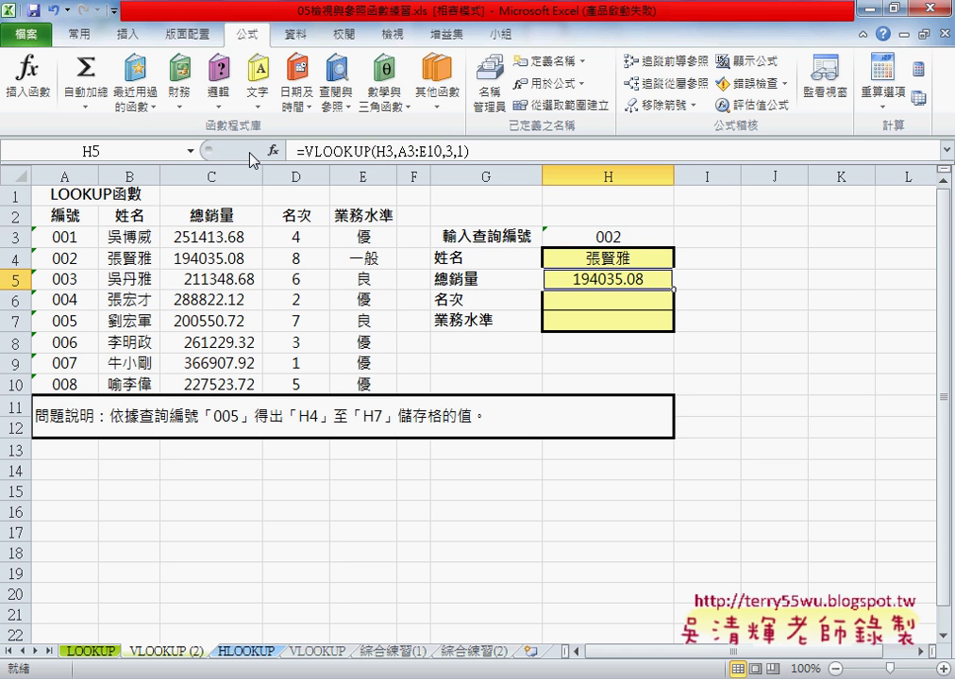
Enter =VLOOKUP(H3,A3:E10,4,1) in H6 to show rank 8
click(618, 301)
click(411, 152)
text(=VLOOKUP(H3,A3:E10,2,1))
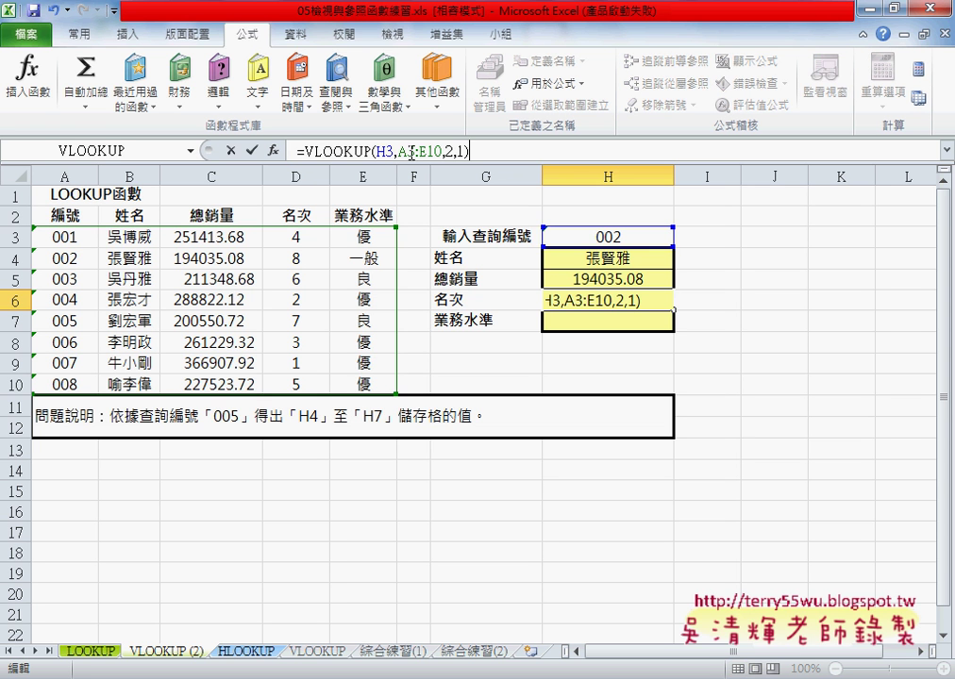
double_click(454, 151)
text(4)
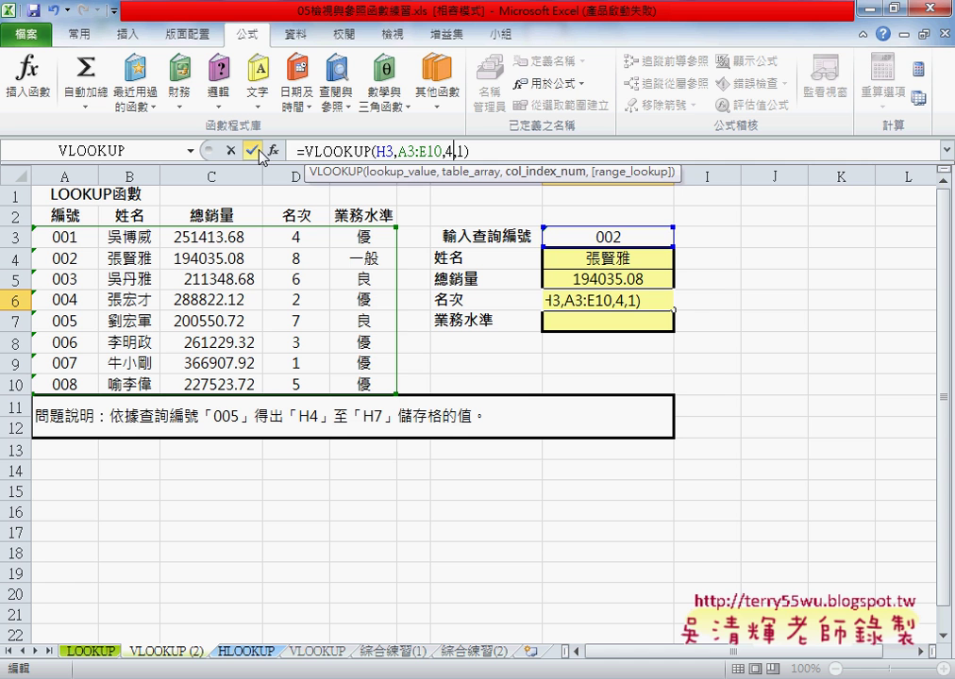
click(253, 151)
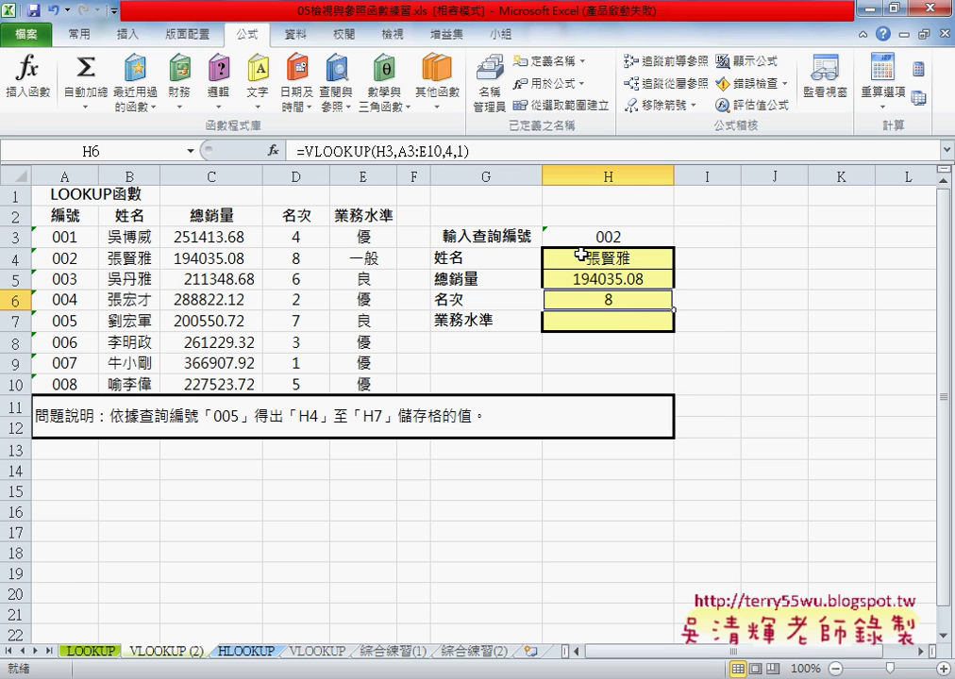
Enter =VLOOKUP(H3,A3:E10,5,1) in H7 to show level 一般
click(614, 320)
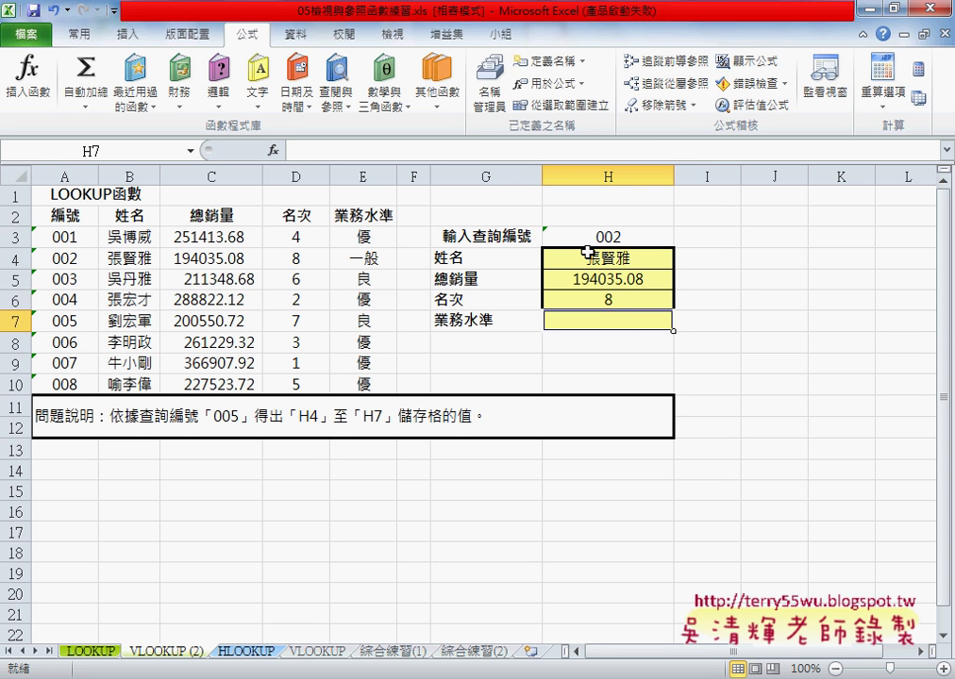
click(468, 149)
text(=VLOOKUP(H3,A3:E10,2,1))
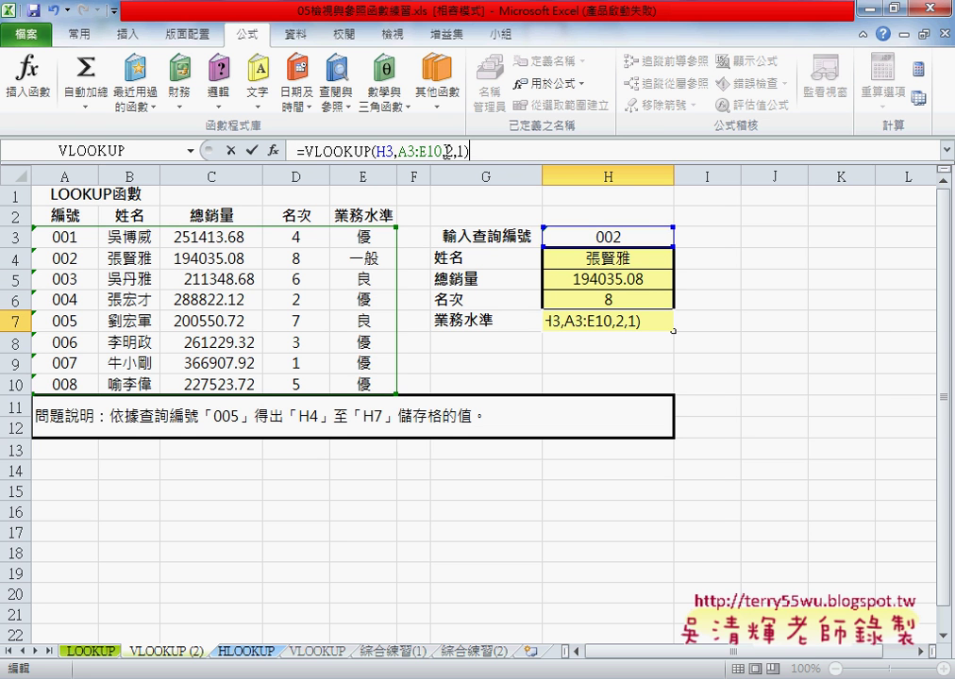
double_click(450, 151)
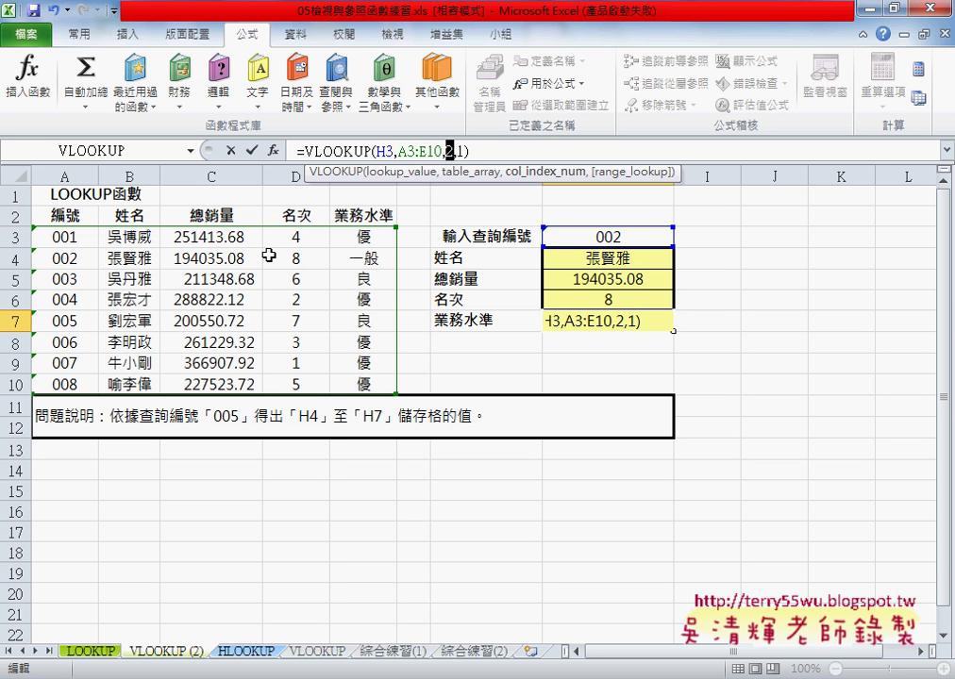
text(5)
key(Return)
click(609, 261)
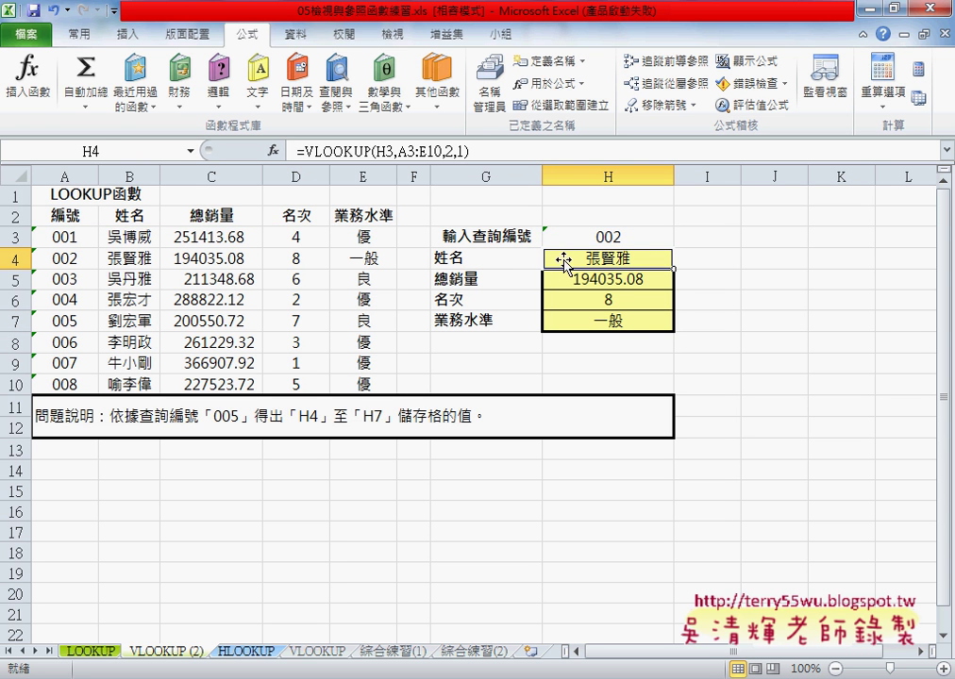
Review the H4 to H7 formulas and highlight rows 4 and 5 to compare records
click(619, 279)
click(623, 299)
click(646, 321)
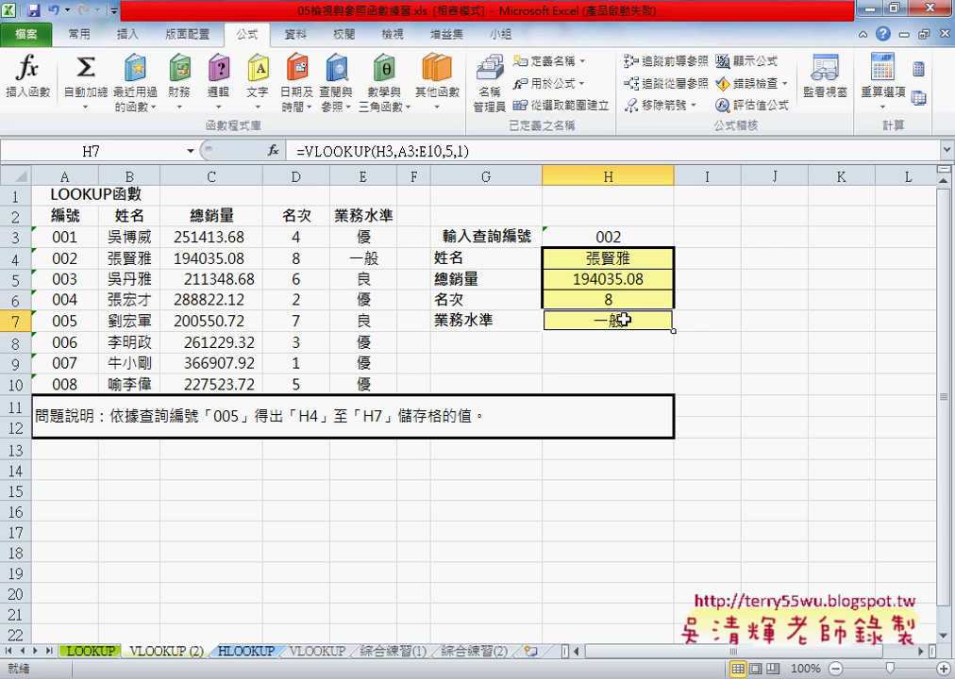
click(628, 257)
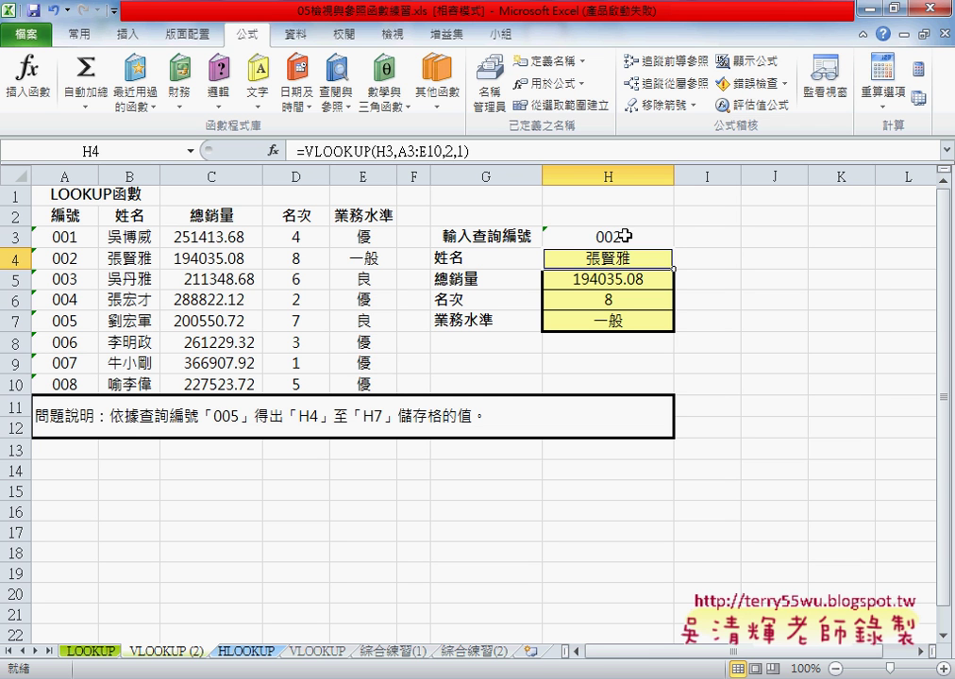
click(15, 258)
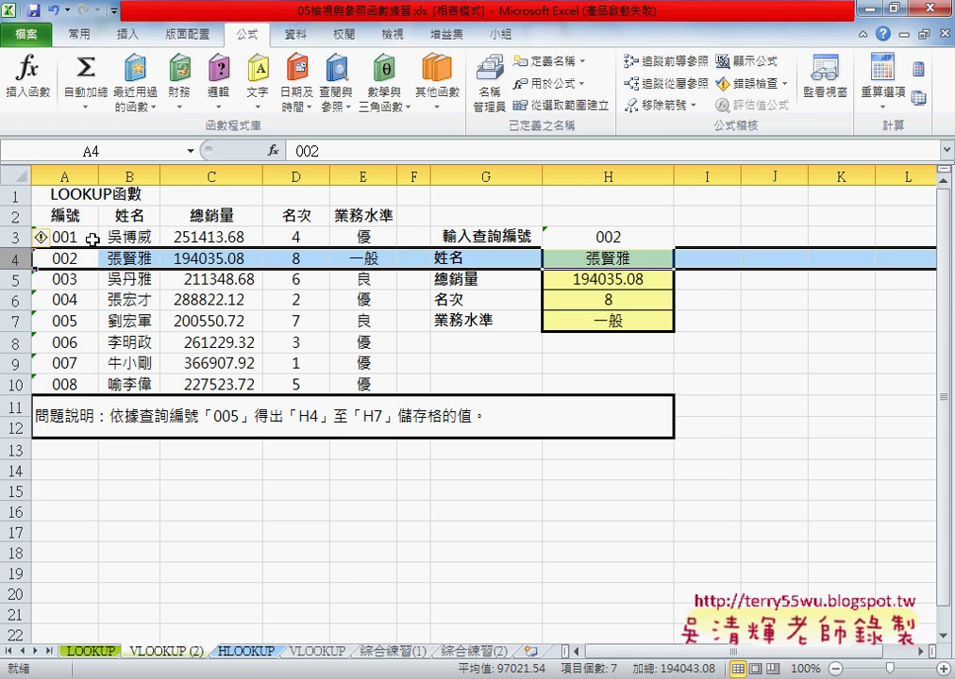
click(15, 280)
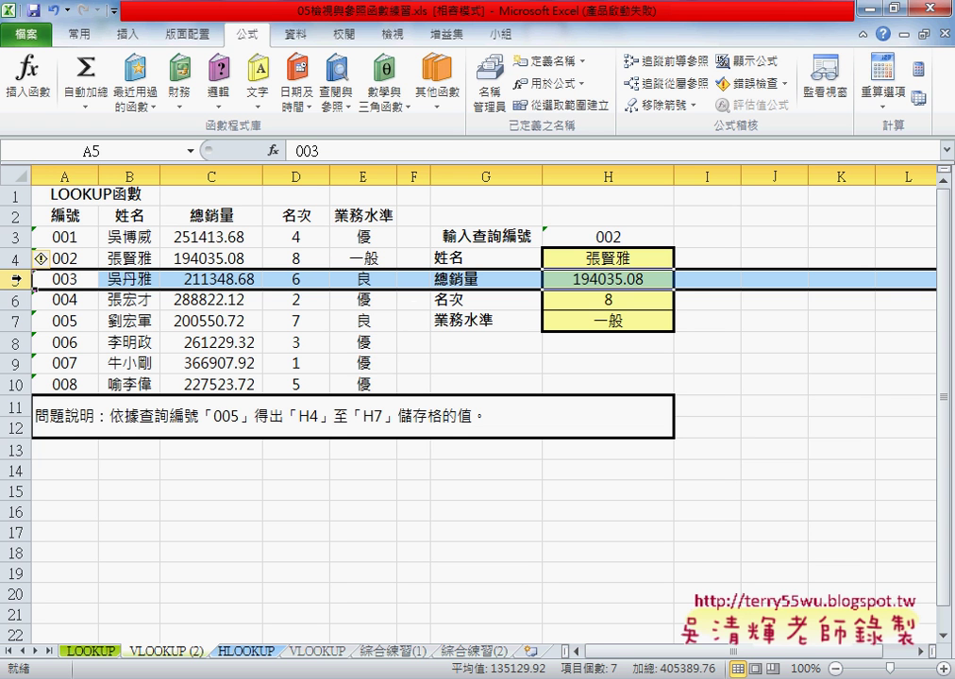
Narrow column I next to the lookup results
click(596, 261)
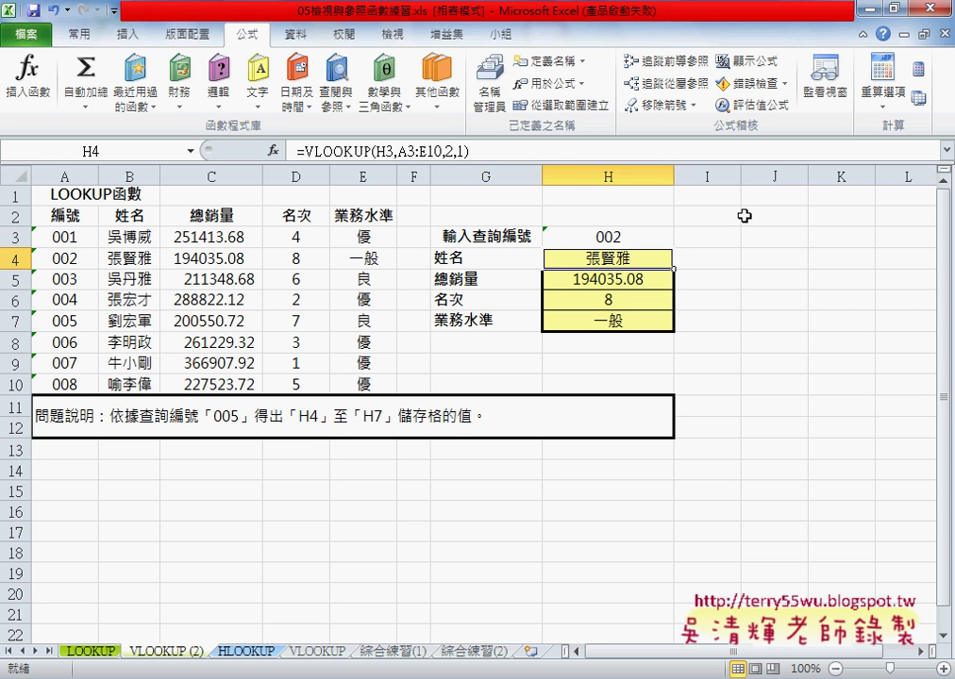
drag(741, 176, 697, 177)
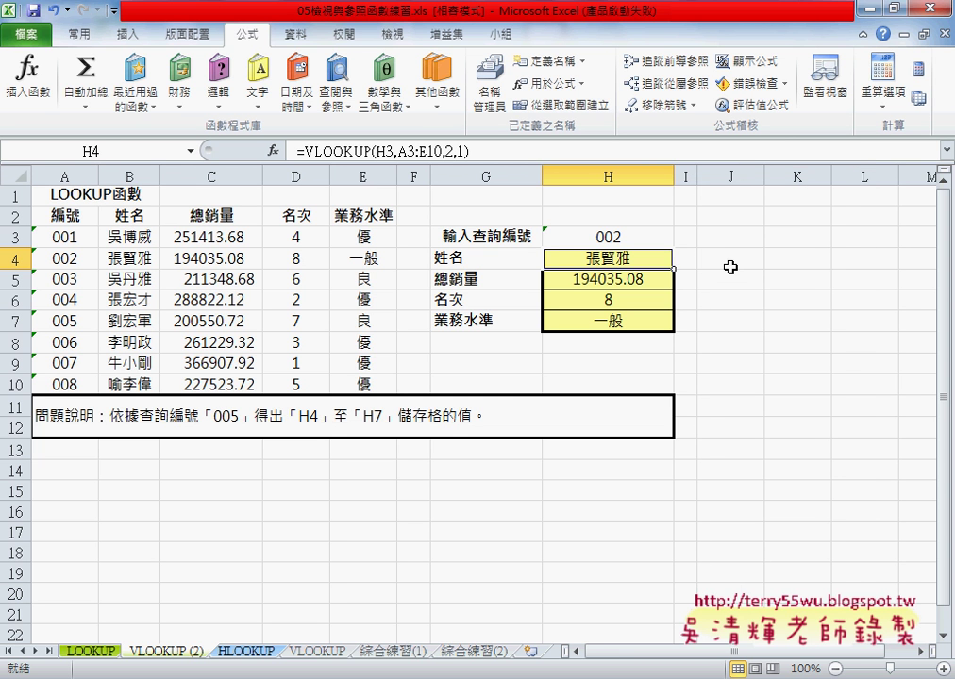
click(731, 264)
Insert the ROW function into J4 as =ROW(), which displays 4
click(275, 150)
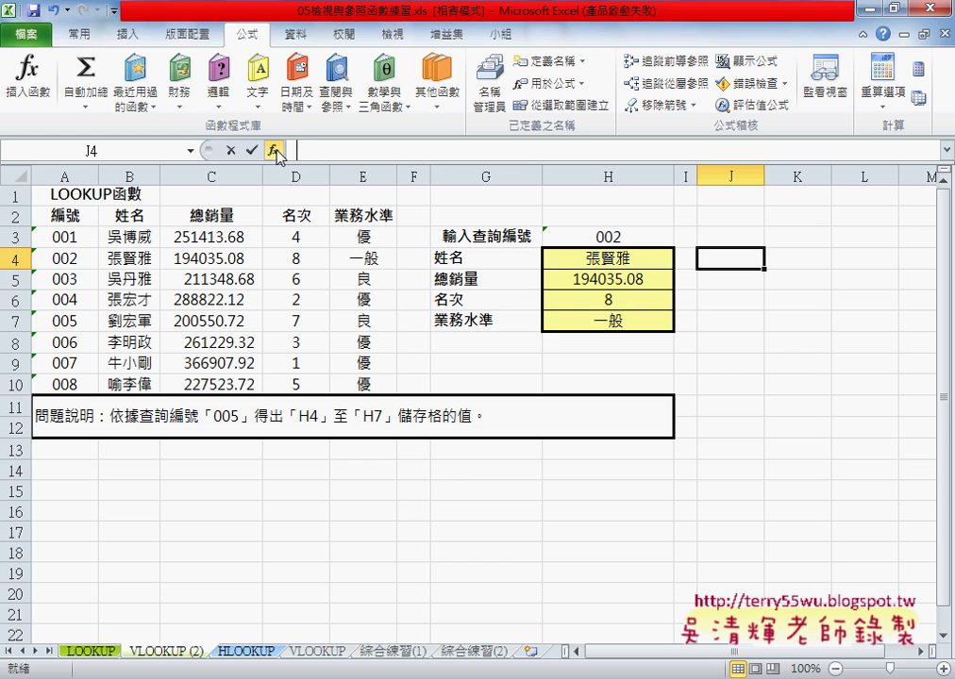
drag(552, 359, 354, 199)
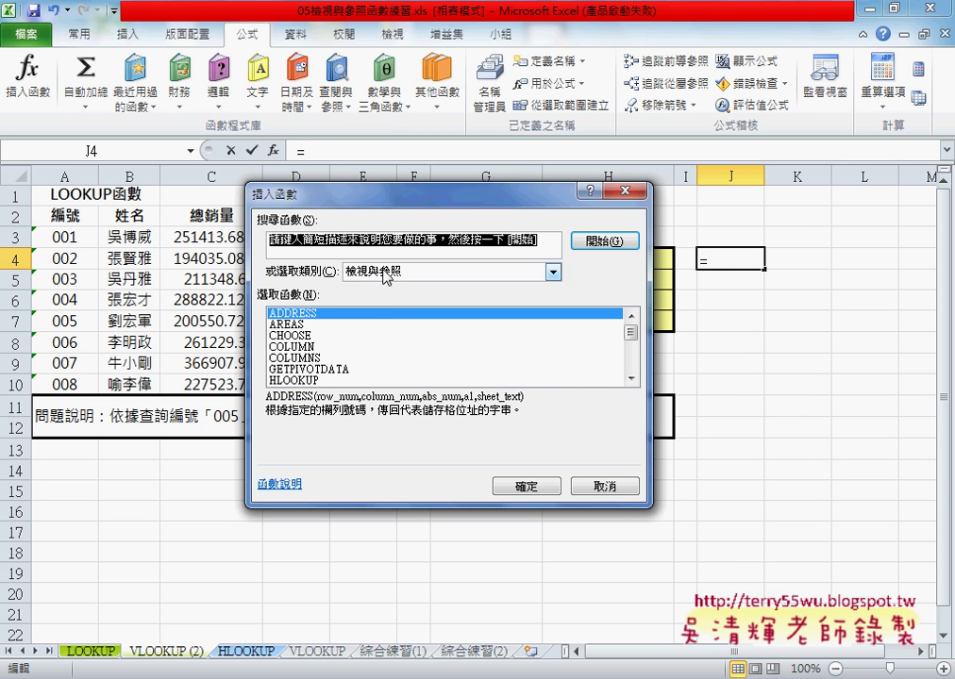
drag(632, 335, 632, 364)
click(302, 359)
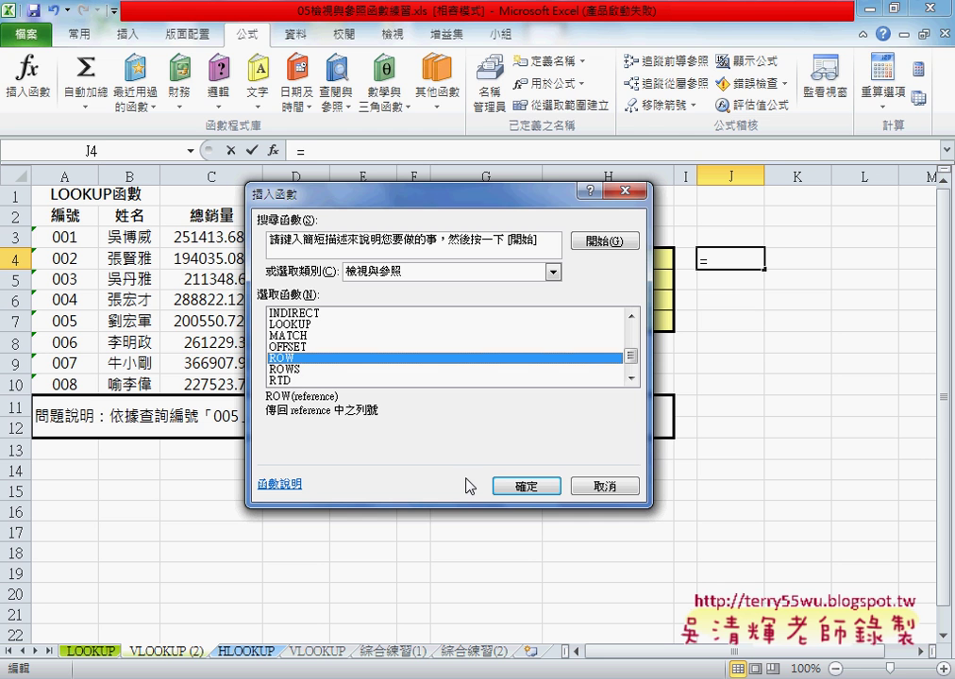
click(524, 486)
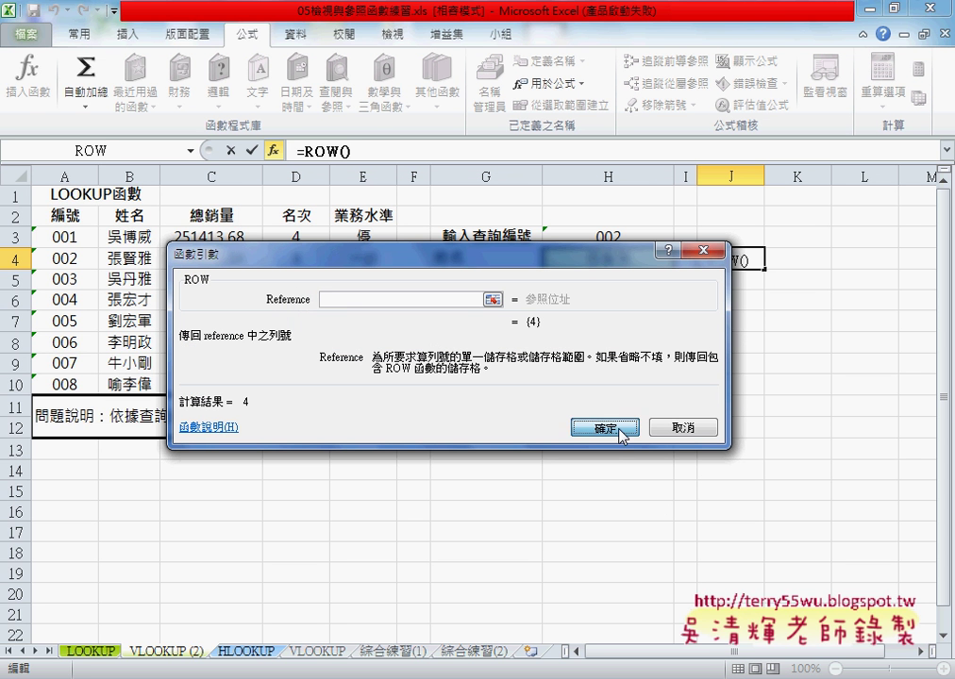
click(621, 433)
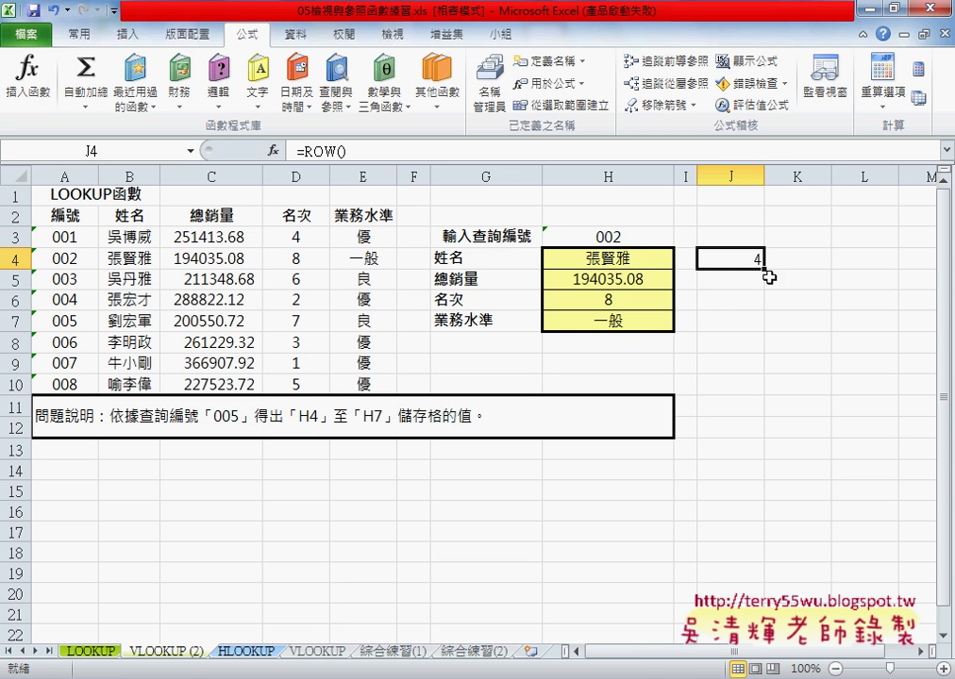
Change J4 to =ROW()-2 and fill it down to J7, giving 2, 3, 4 and 5
drag(764, 270, 761, 329)
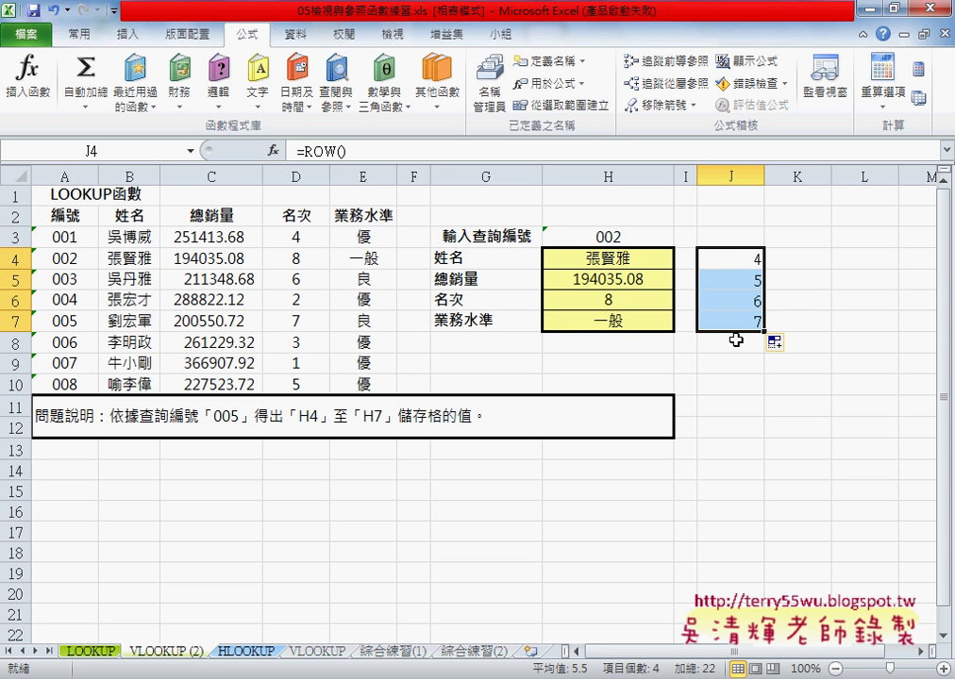
click(737, 258)
click(367, 152)
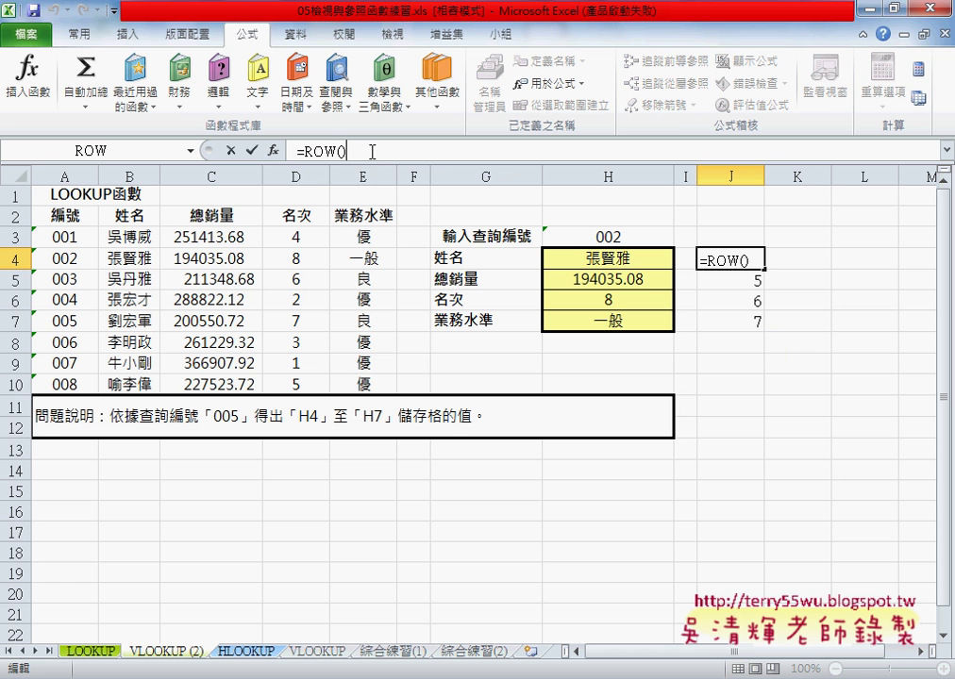
text(-2)
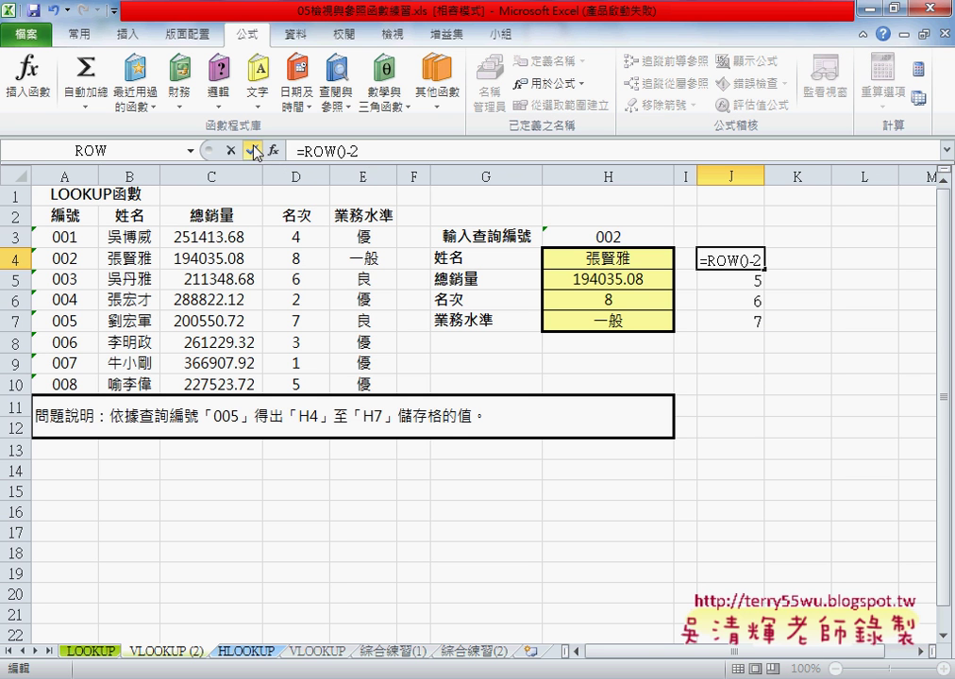
click(251, 150)
drag(759, 267, 757, 324)
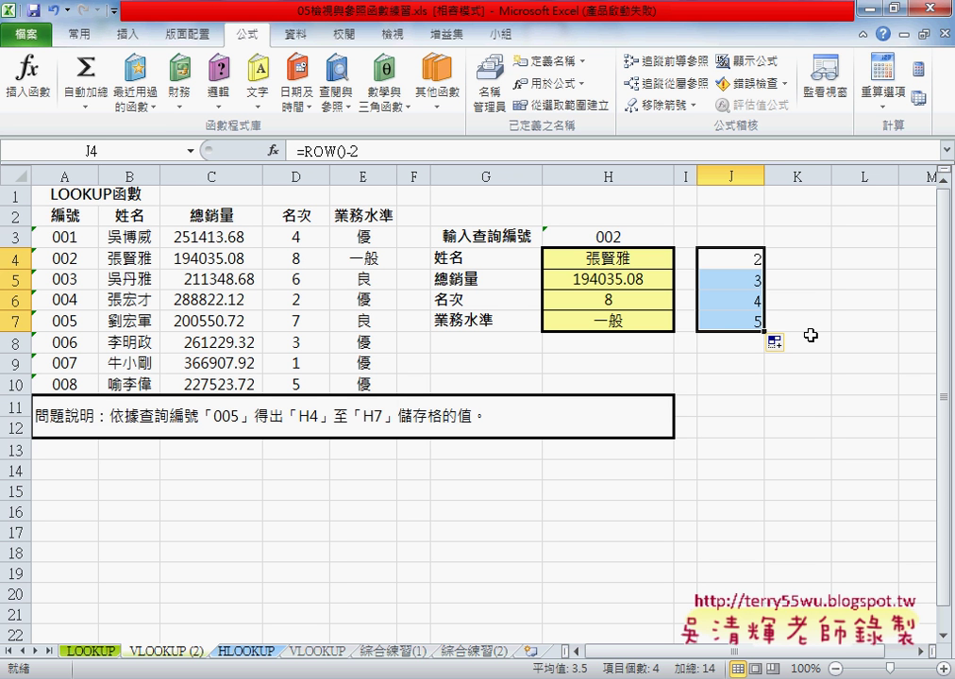
click(727, 257)
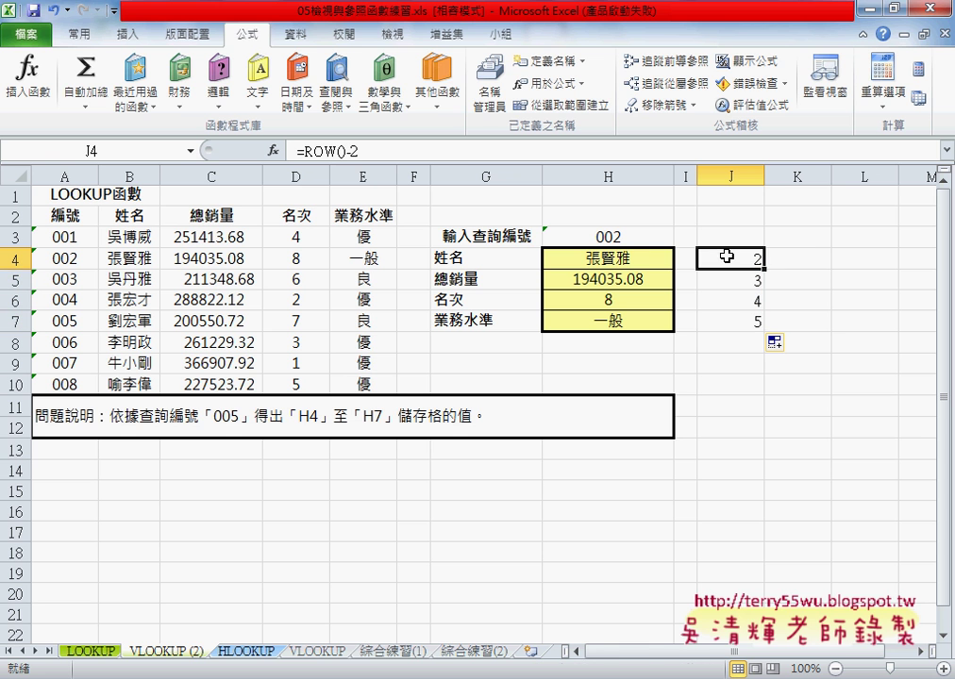
click(643, 259)
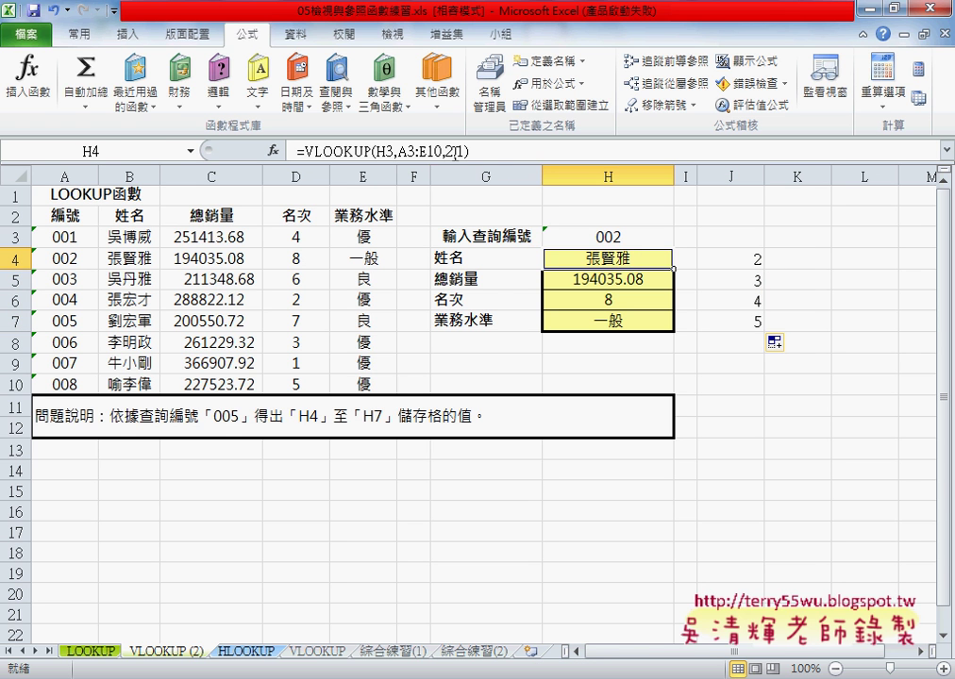
Copy the ROW()-2 text from J4's formula
click(451, 153)
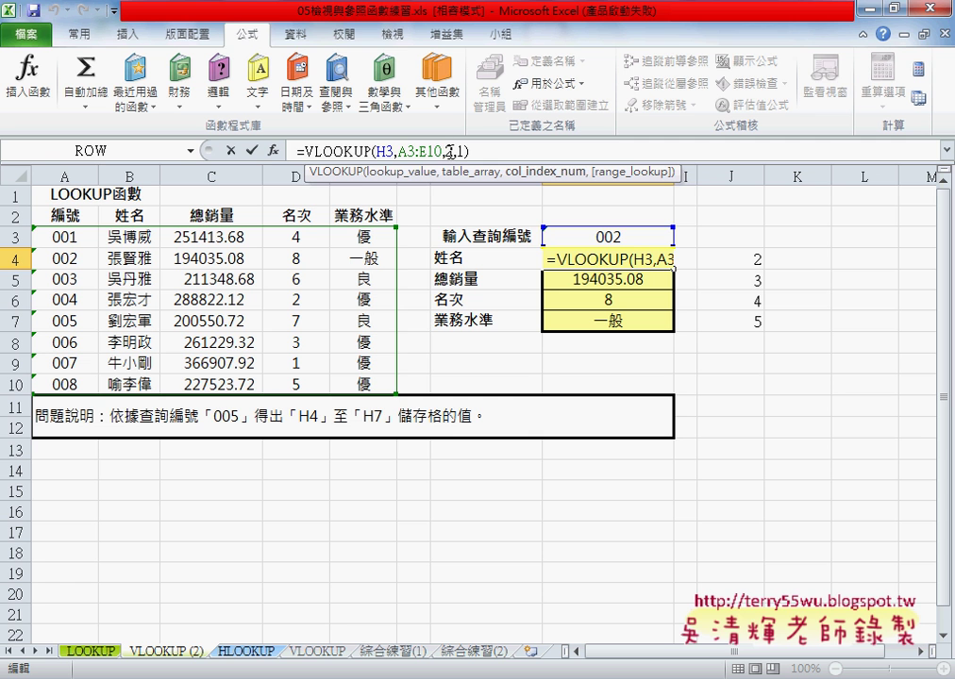
double_click(451, 151)
click(230, 150)
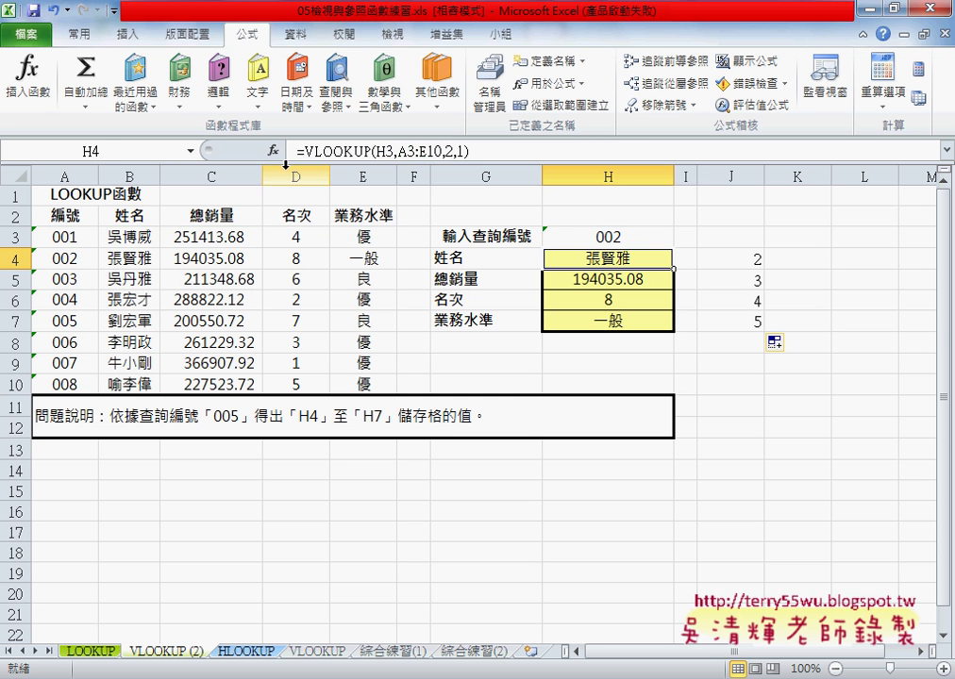
click(747, 260)
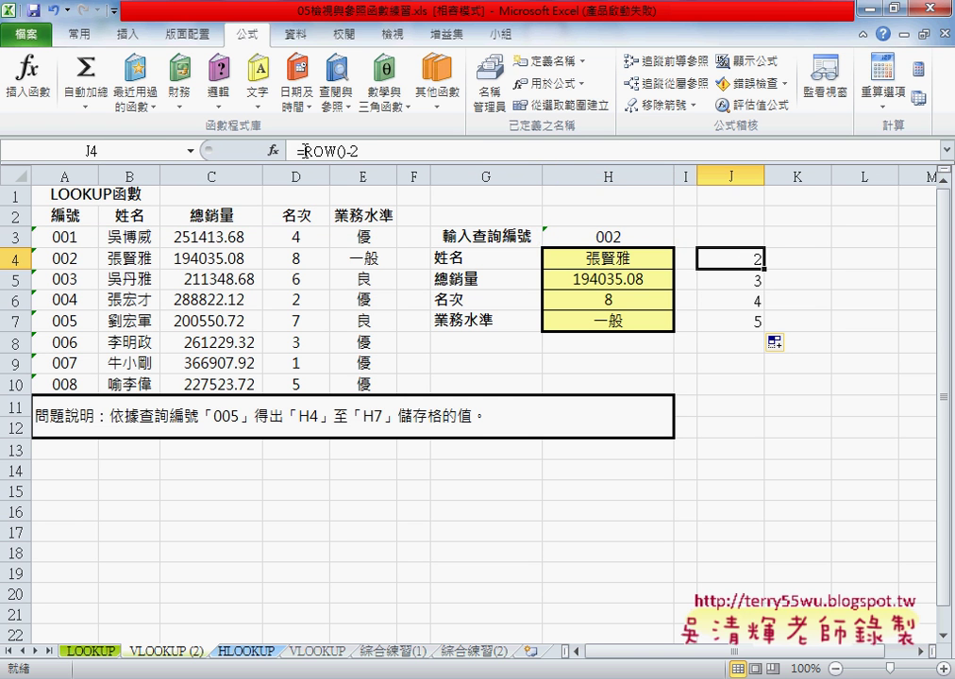
drag(298, 151, 373, 151)
key(ctrl+c)
right_click(338, 155)
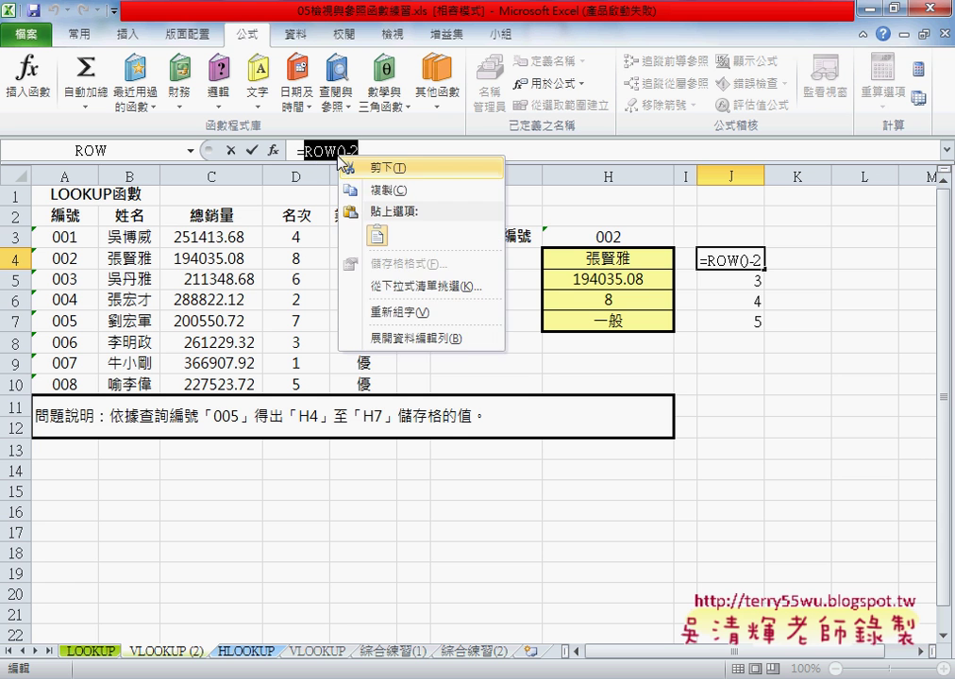
click(368, 187)
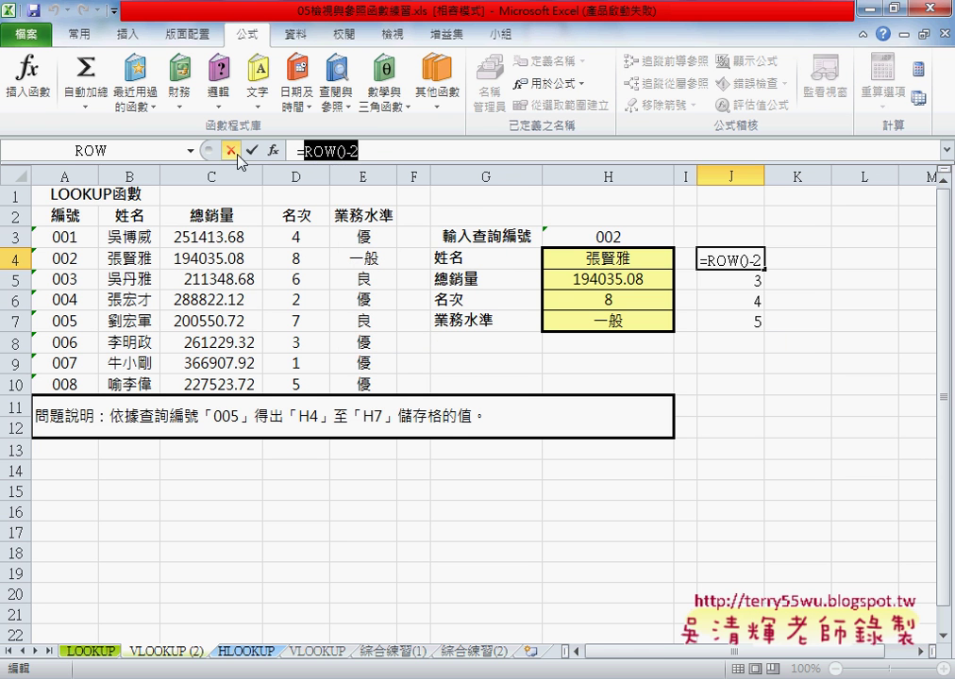
click(230, 150)
Replace H4's column number 2 with ROW()-2 and fill the formula down to H7
click(608, 263)
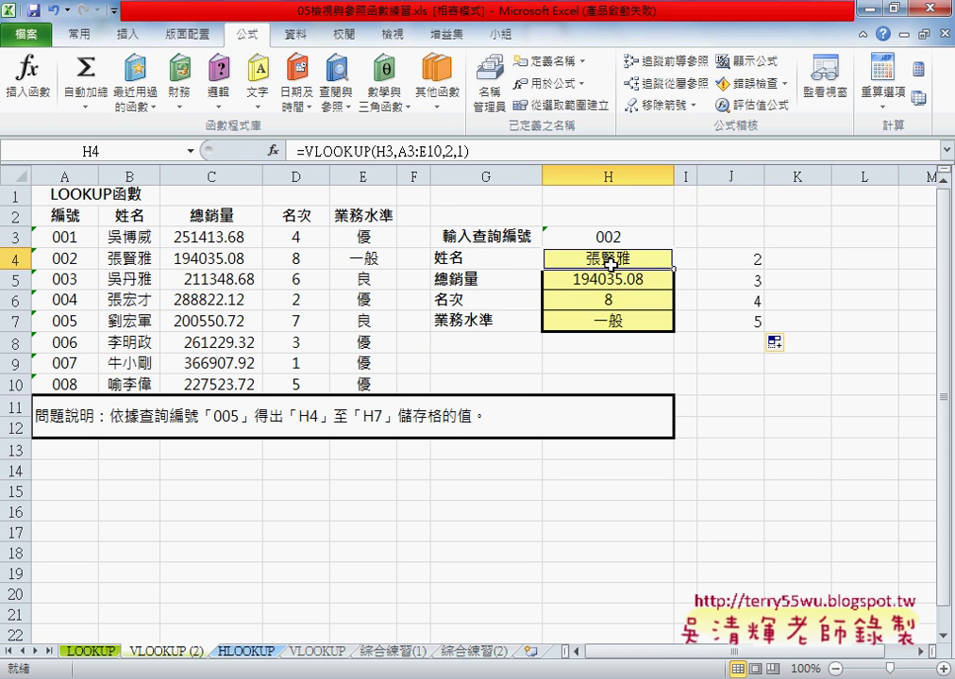
double_click(450, 151)
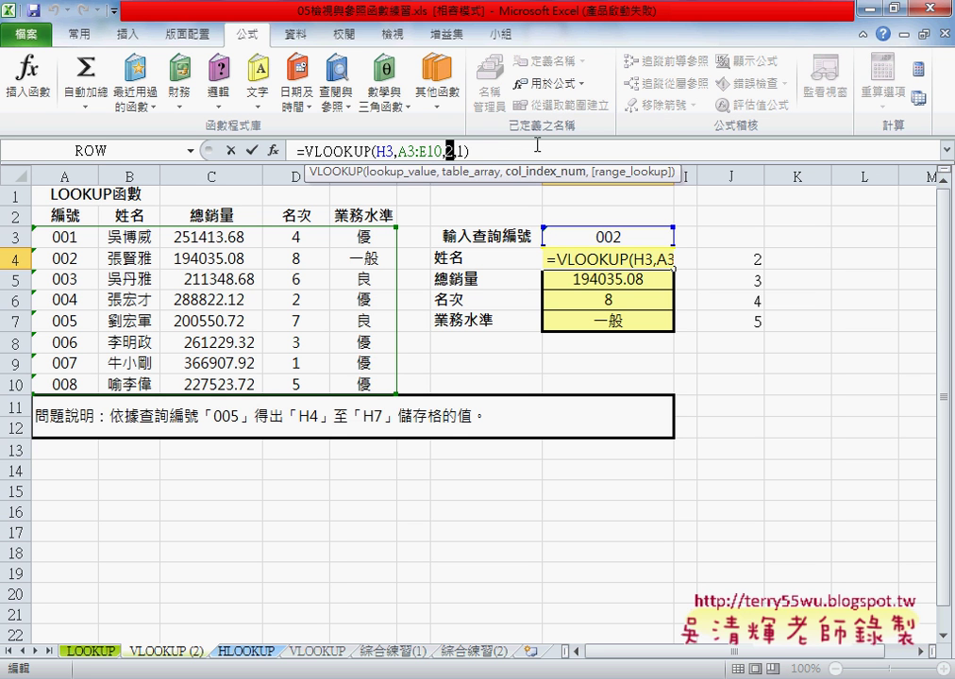
key(ctrl+v)
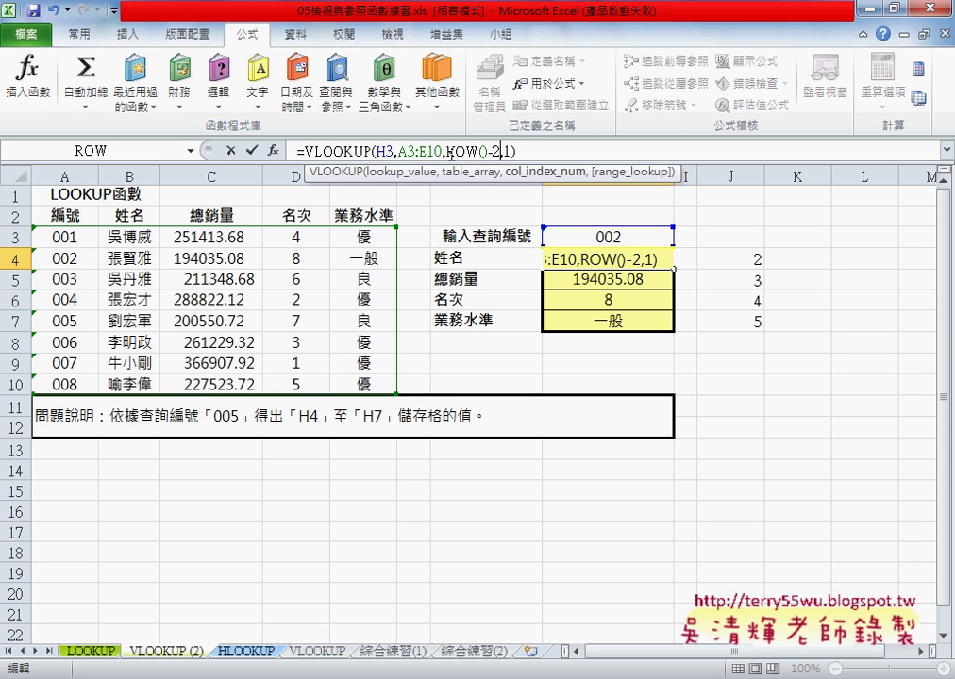
drag(445, 151, 501, 151)
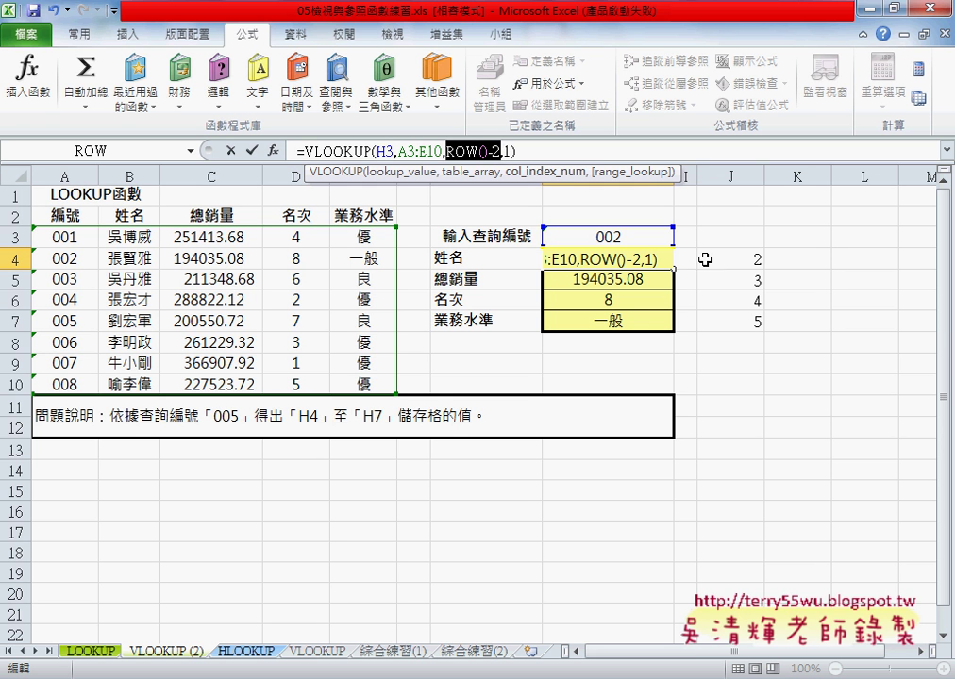
click(252, 155)
drag(673, 269, 670, 329)
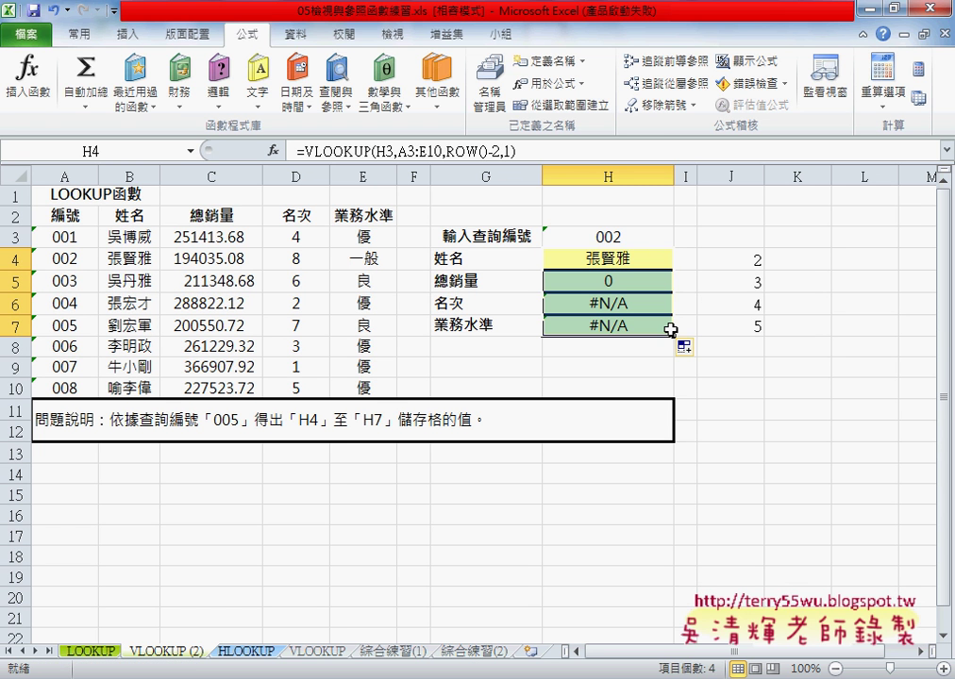
click(634, 260)
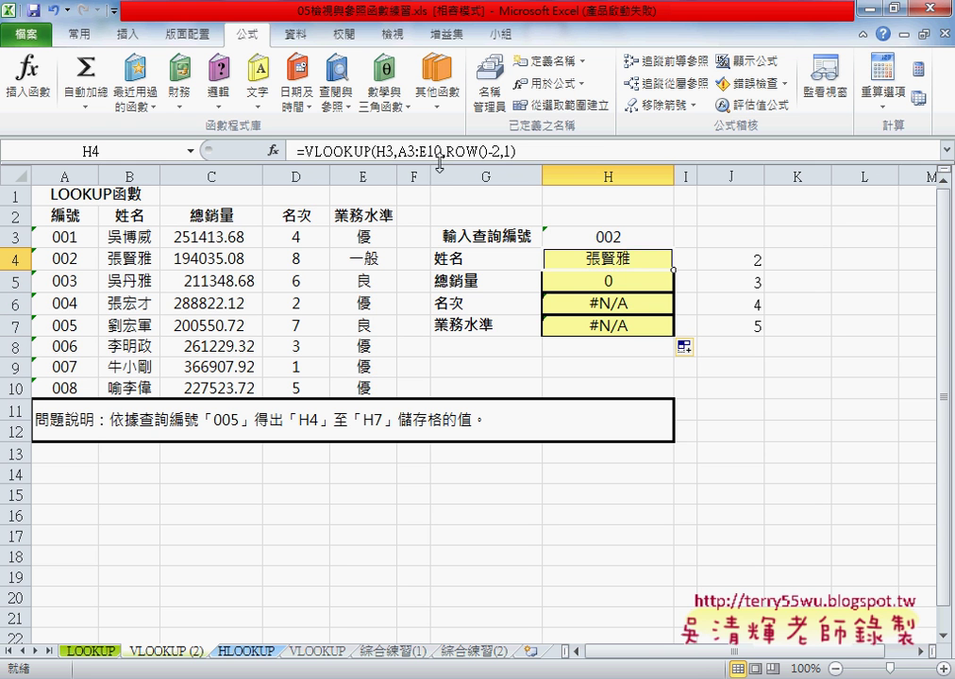
Lock H4's table reference rows as A$3:E$10 and refill the formula down to H7
click(403, 151)
drag(397, 151, 442, 151)
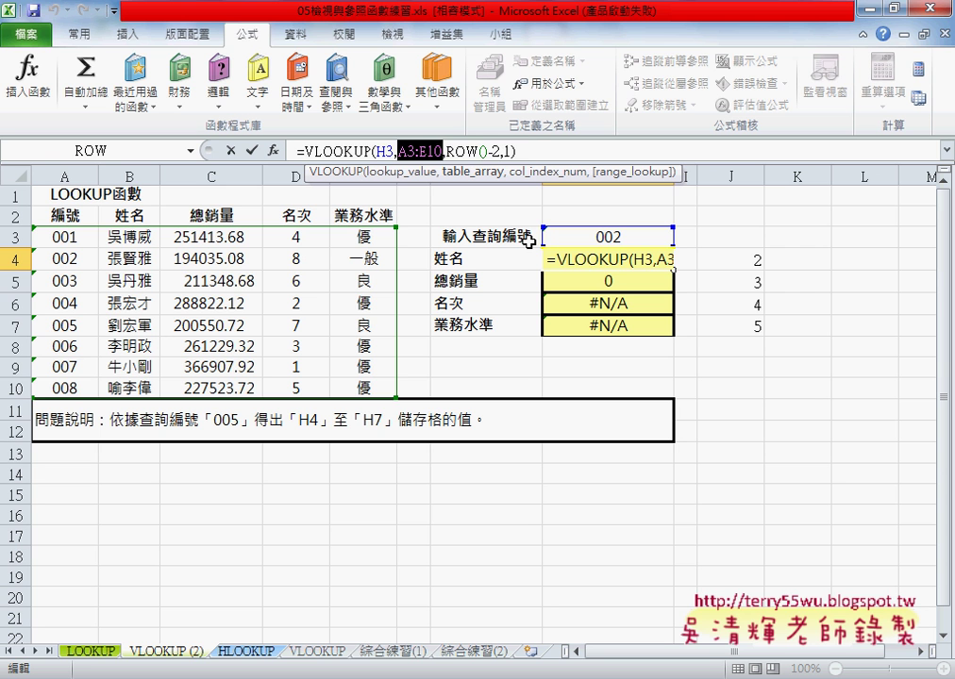
key(F4)
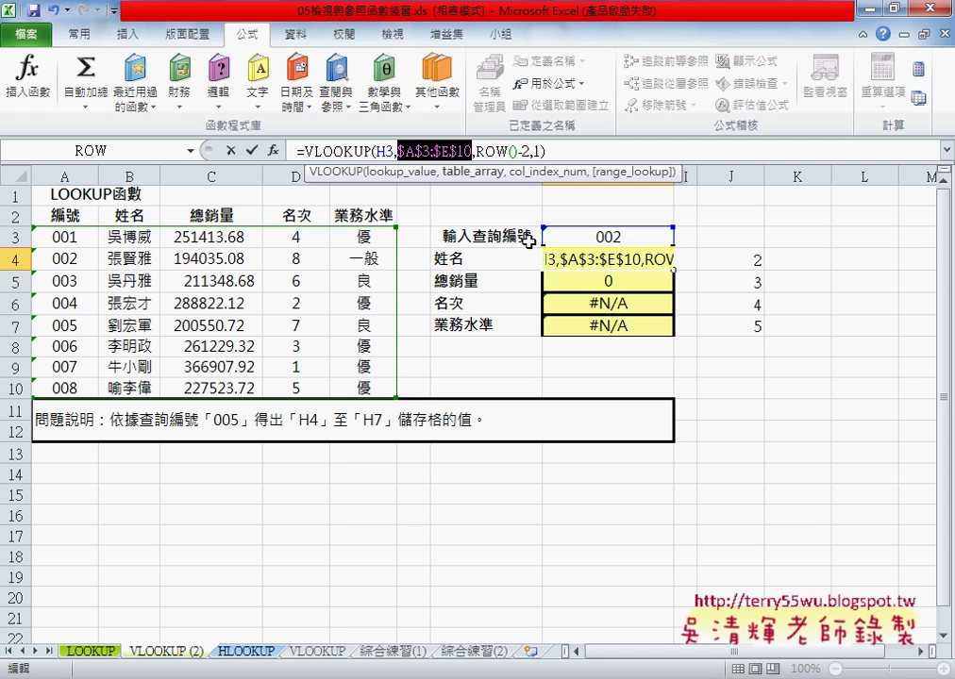
key(F4)
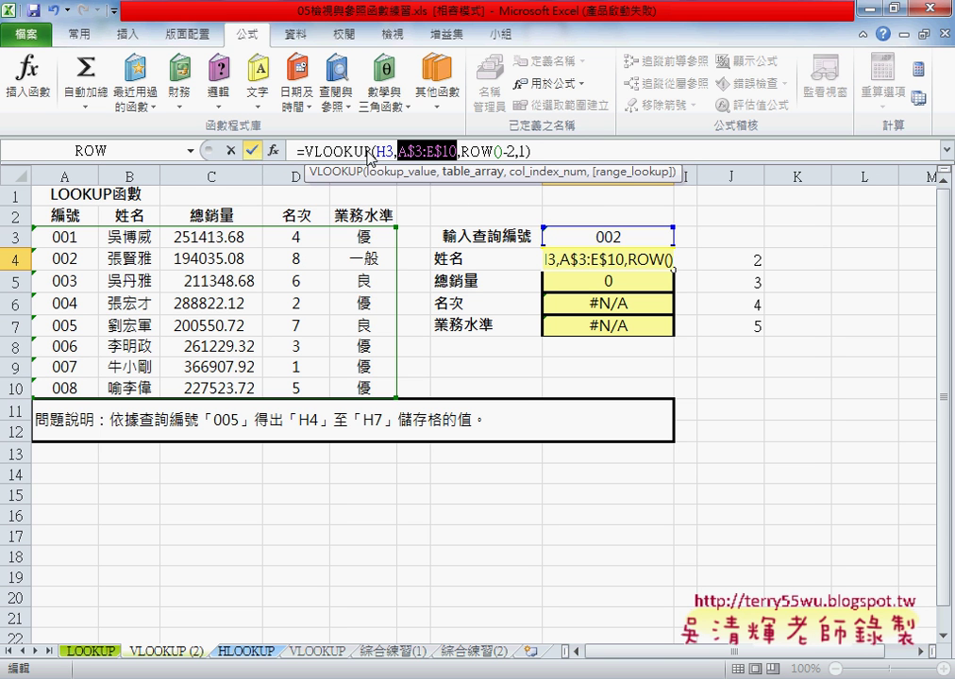
click(252, 152)
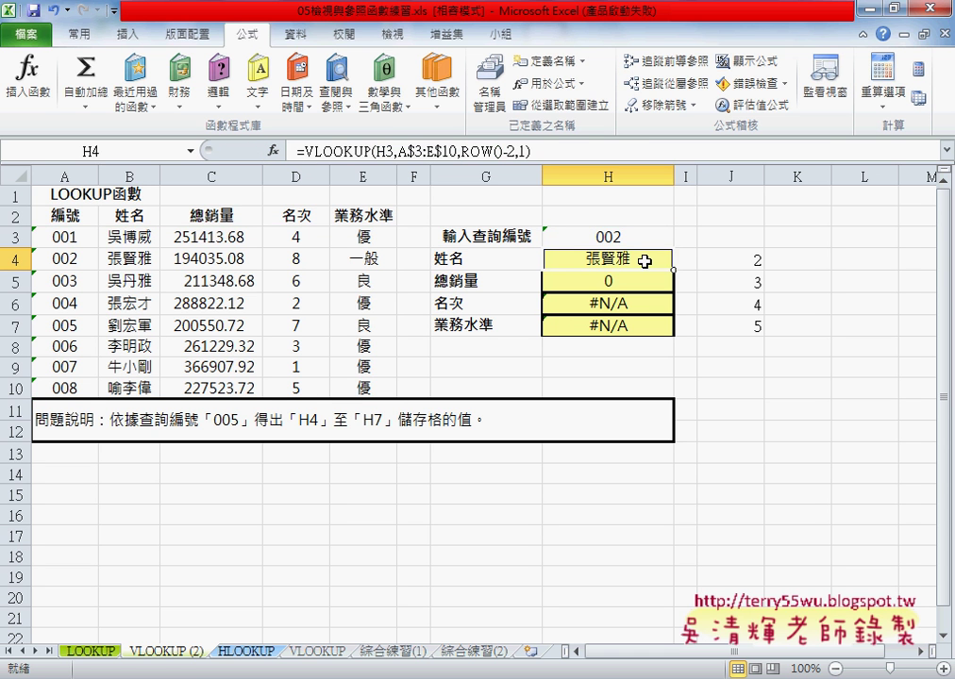
drag(672, 269, 668, 334)
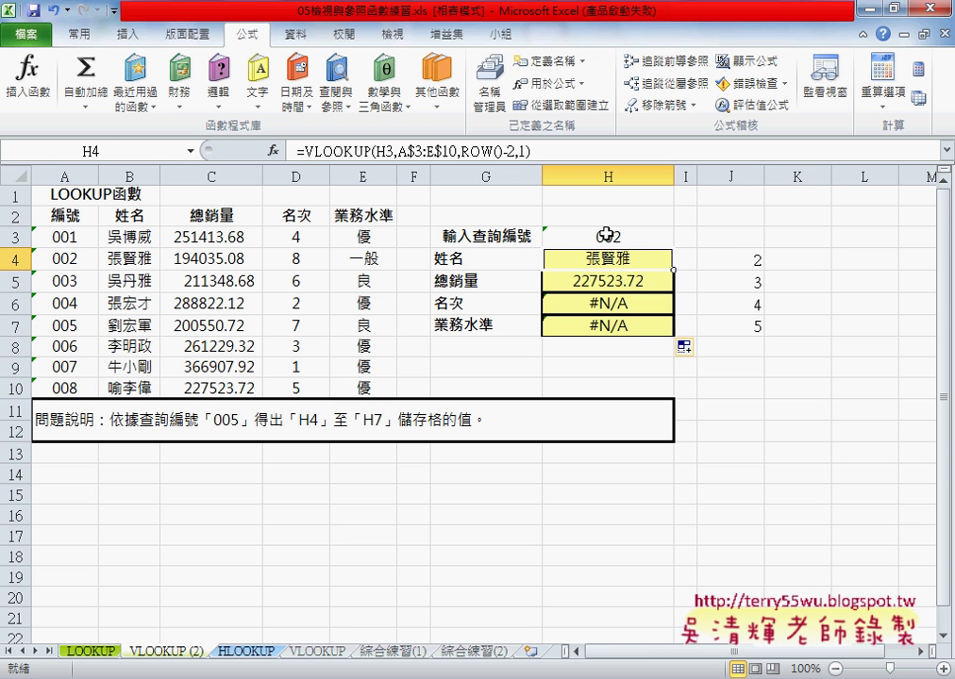
Anchor the lookup cell as H$3 in H4 and refill to H7
click(386, 151)
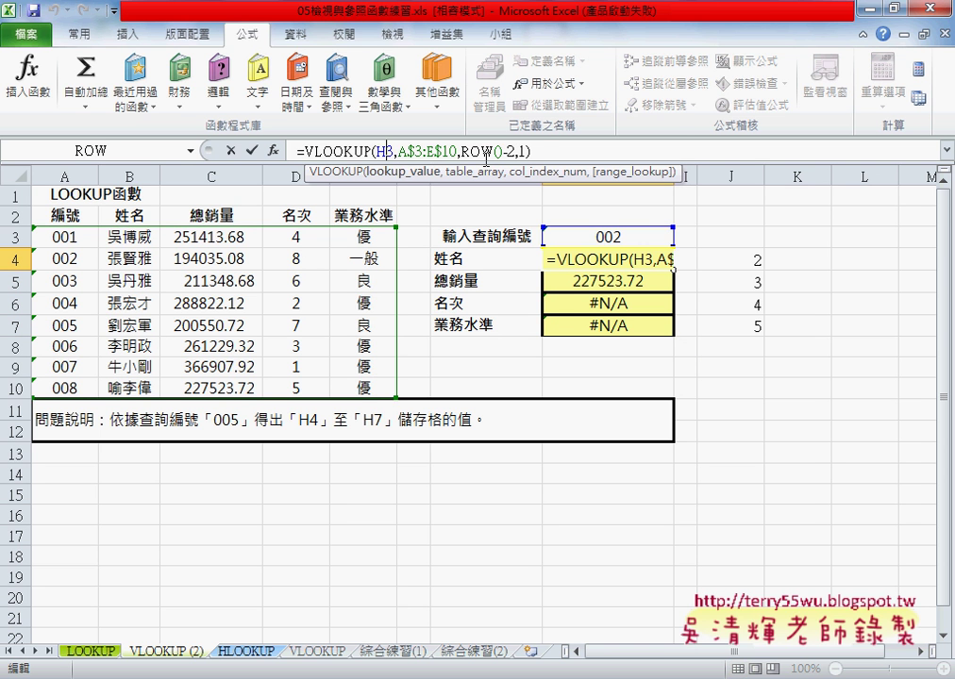
key(F4)
key(F4)
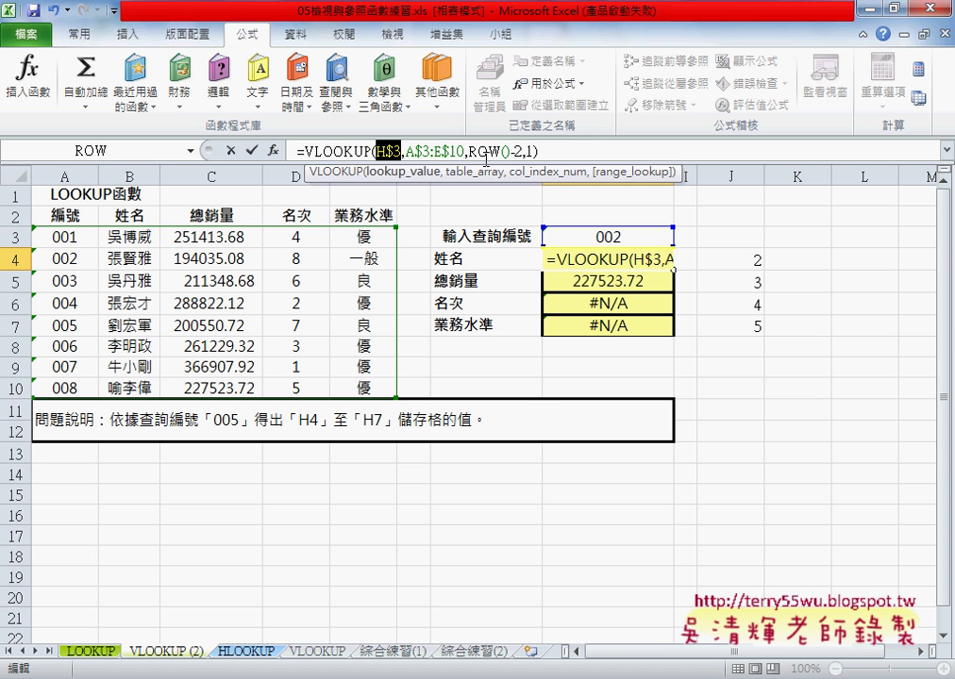
key(ctrl+Return)
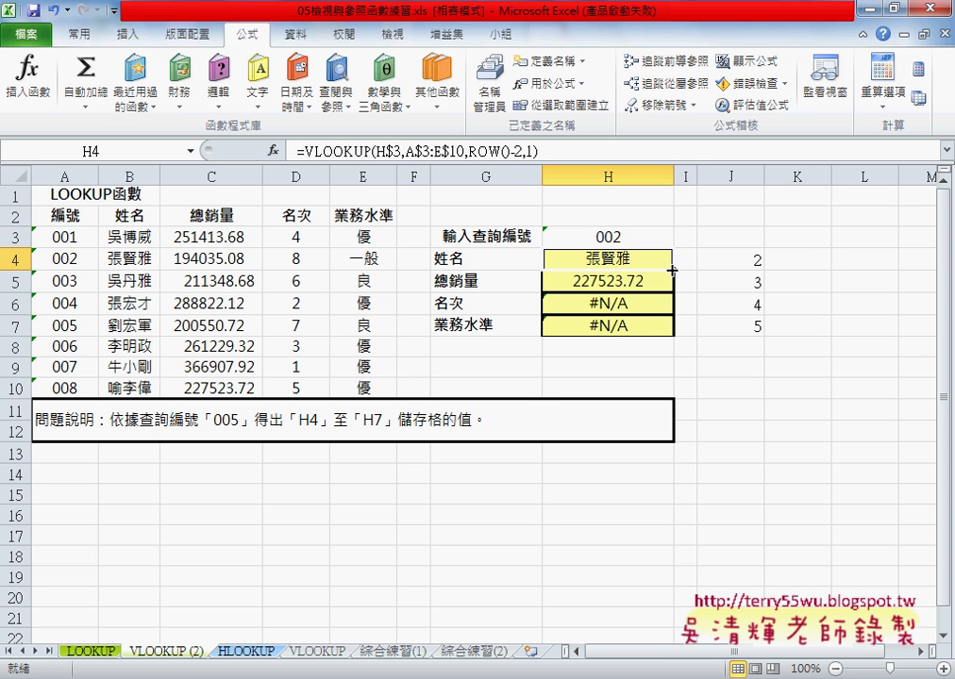
mouse_move(673, 270)
mouse_down()
mouse_move(676, 335)
mouse_move(740, 335)
mouse_up()
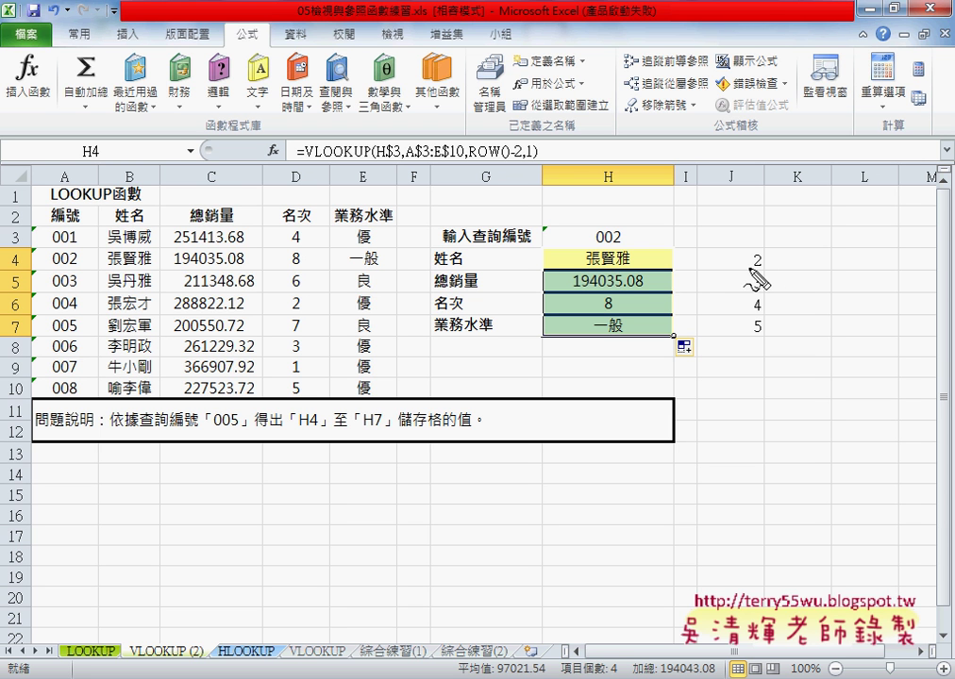
mouse_move(750, 268)
mouse_down()
mouse_move(762, 268)
mouse_move(763, 320)
mouse_up()
drag(755, 324, 758, 333)
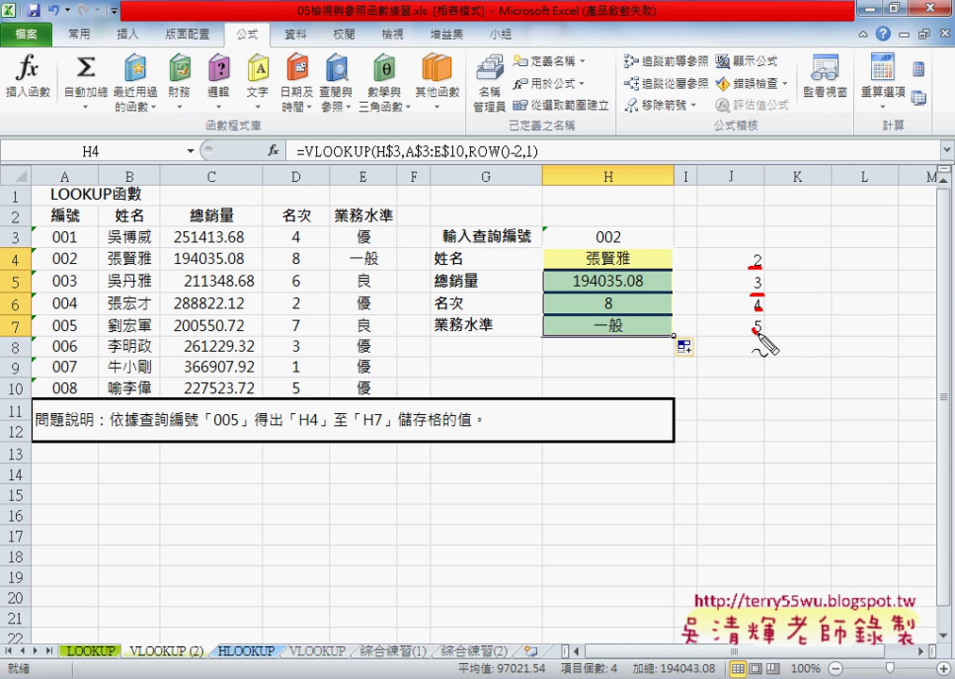
mouse_move(784, 253)
mouse_down()
mouse_move(784, 278)
mouse_move(853, 256)
mouse_move(802, 280)
mouse_up()
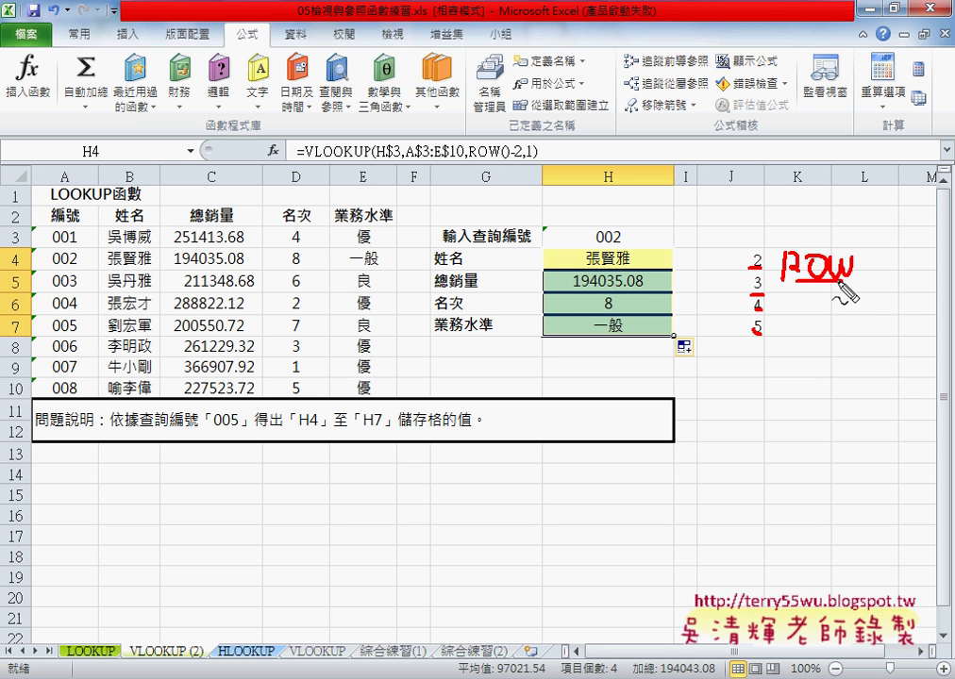
mouse_move(34, 247)
mouse_down()
mouse_move(11, 261)
mouse_move(36, 251)
mouse_up()
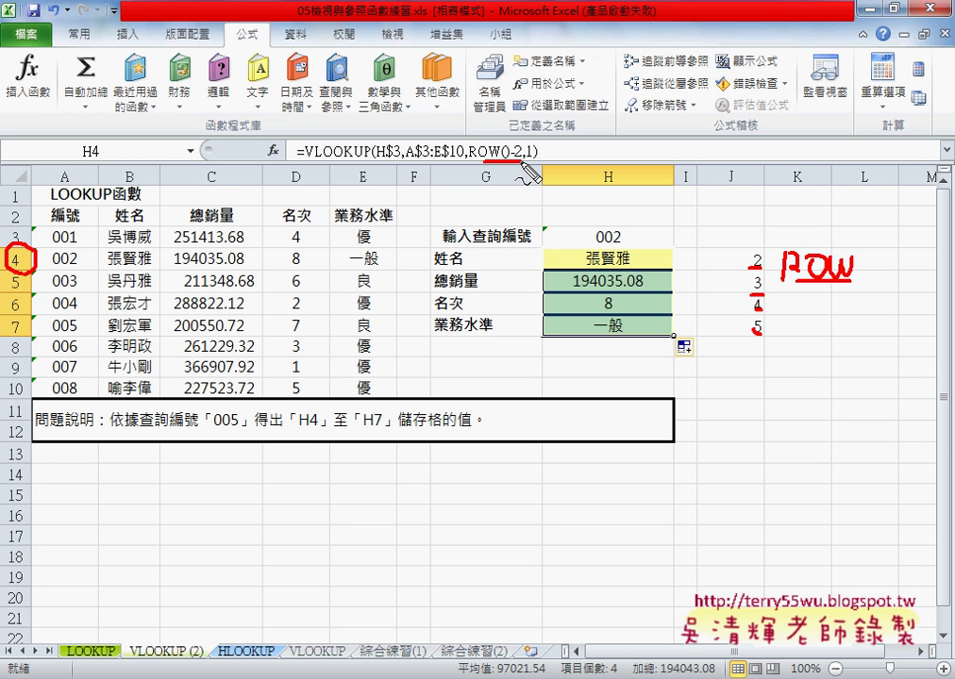
drag(483, 160, 524, 160)
drag(387, 160, 465, 161)
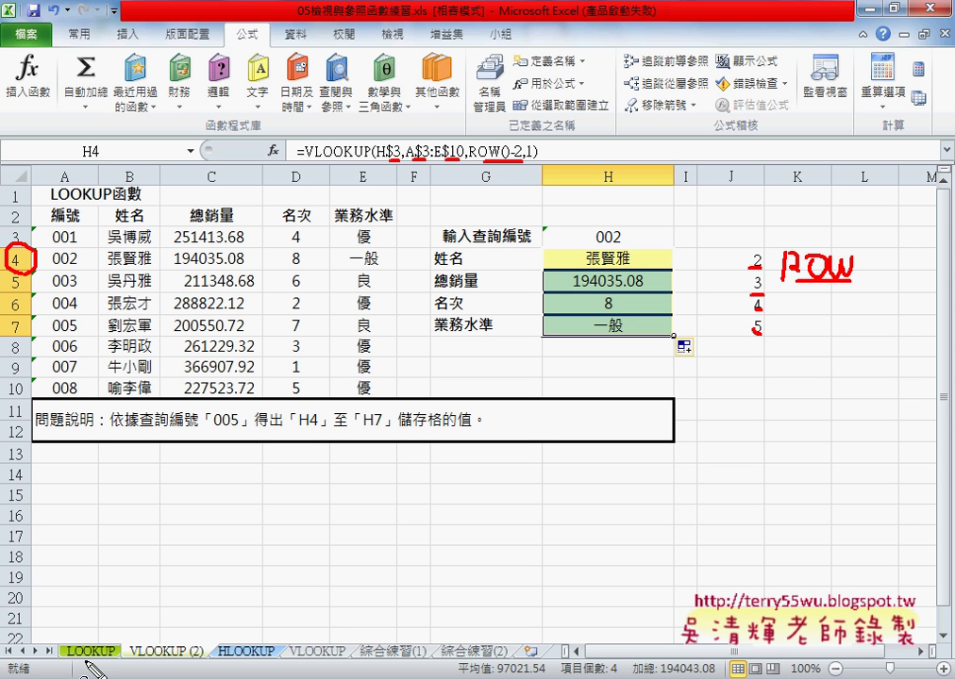
mouse_move(91, 667)
mouse_down()
mouse_move(127, 665)
mouse_move(85, 668)
mouse_up()
mouse_move(92, 618)
mouse_down()
mouse_move(124, 577)
mouse_move(174, 623)
mouse_up()
drag(140, 661, 198, 660)
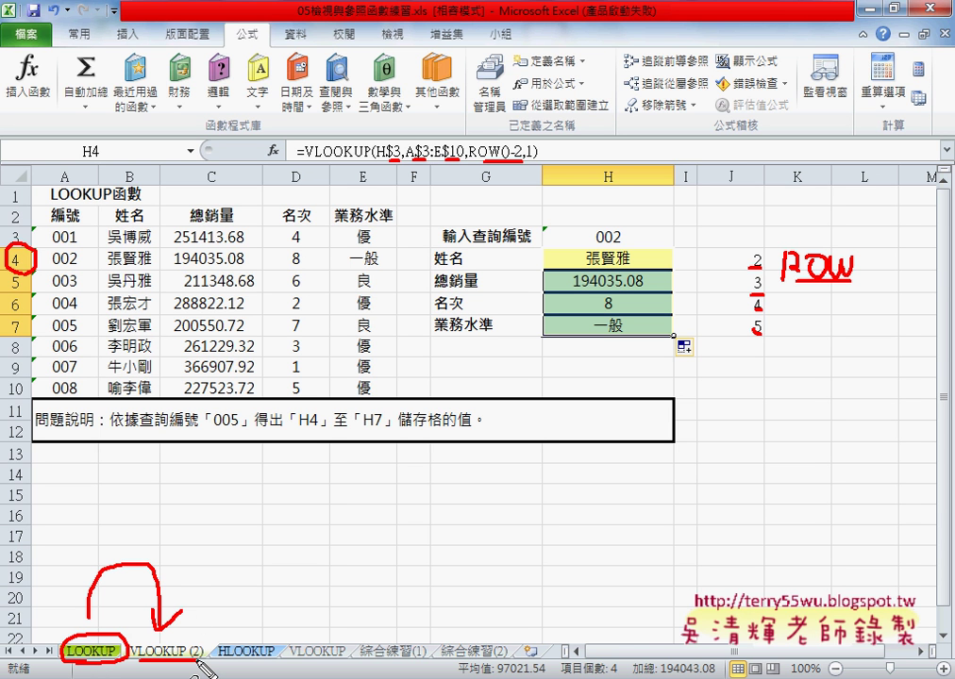